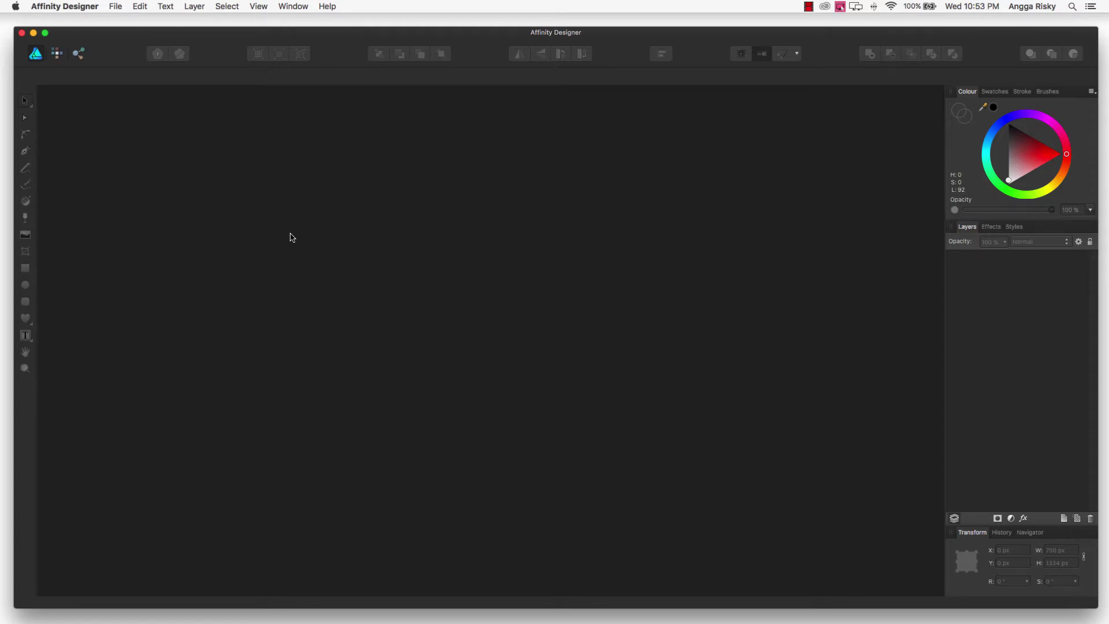
# - Browse the menus and open the File menu's New and Open commands
pyautogui.click(76, 7)
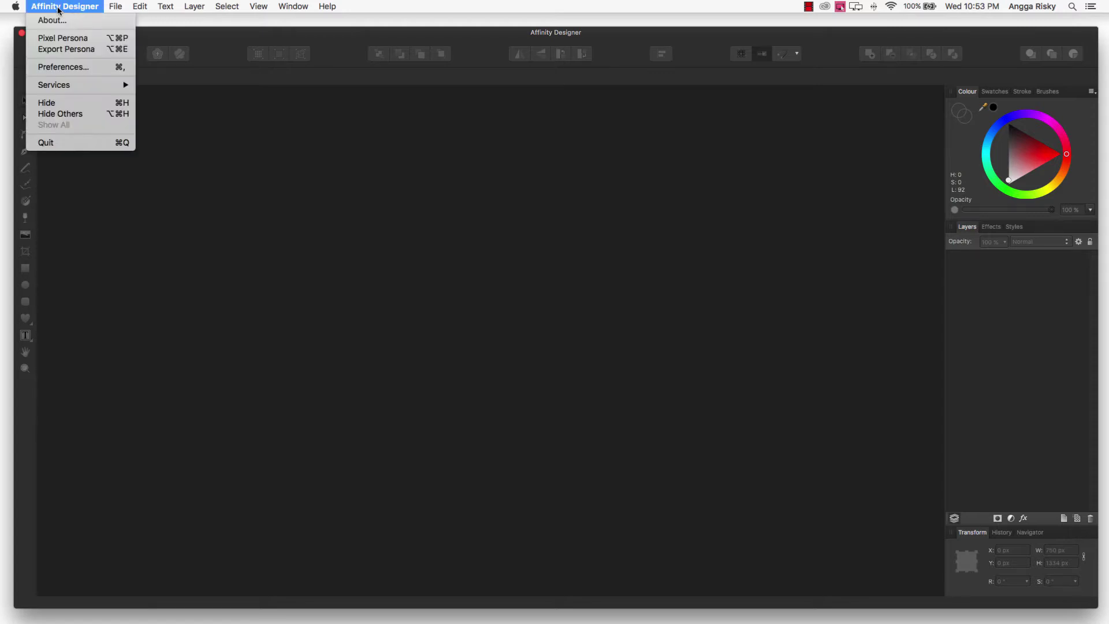
pyautogui.click(220, 130)
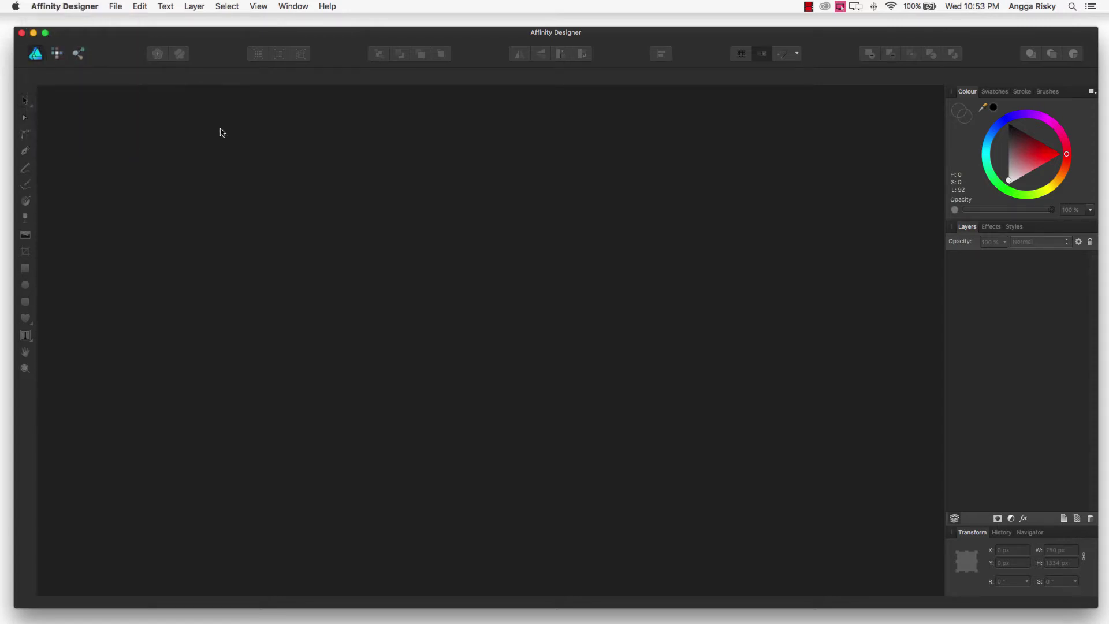
pyautogui.click(118, 8)
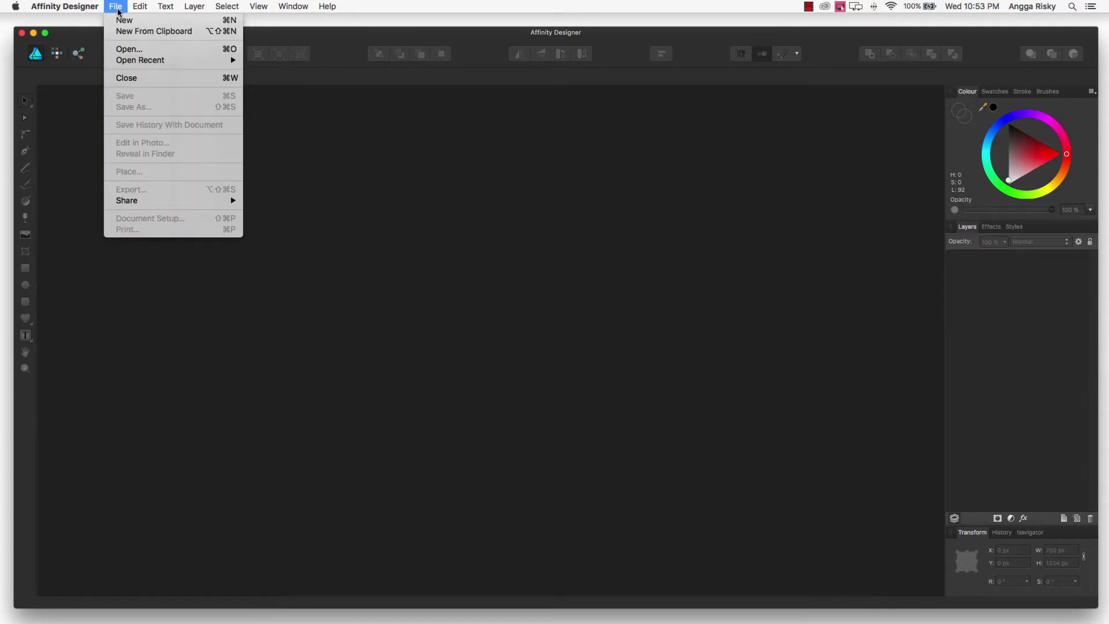
# - Create a Devices document with the iPhone 6 (Retina) preset and an artboard
pyautogui.click(127, 22)
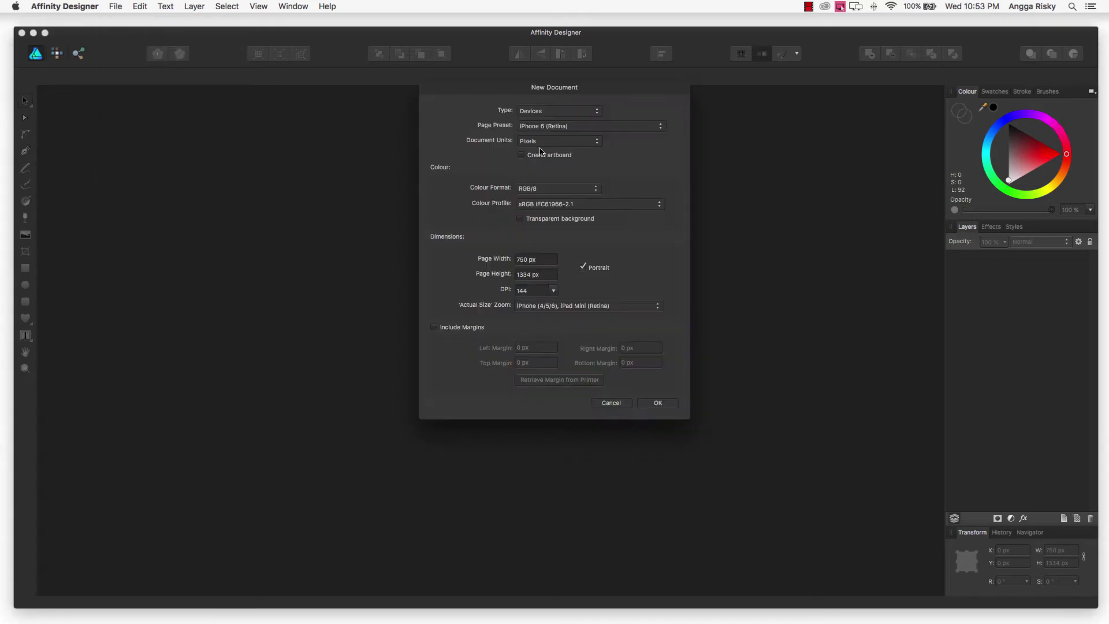
pyautogui.click(552, 112)
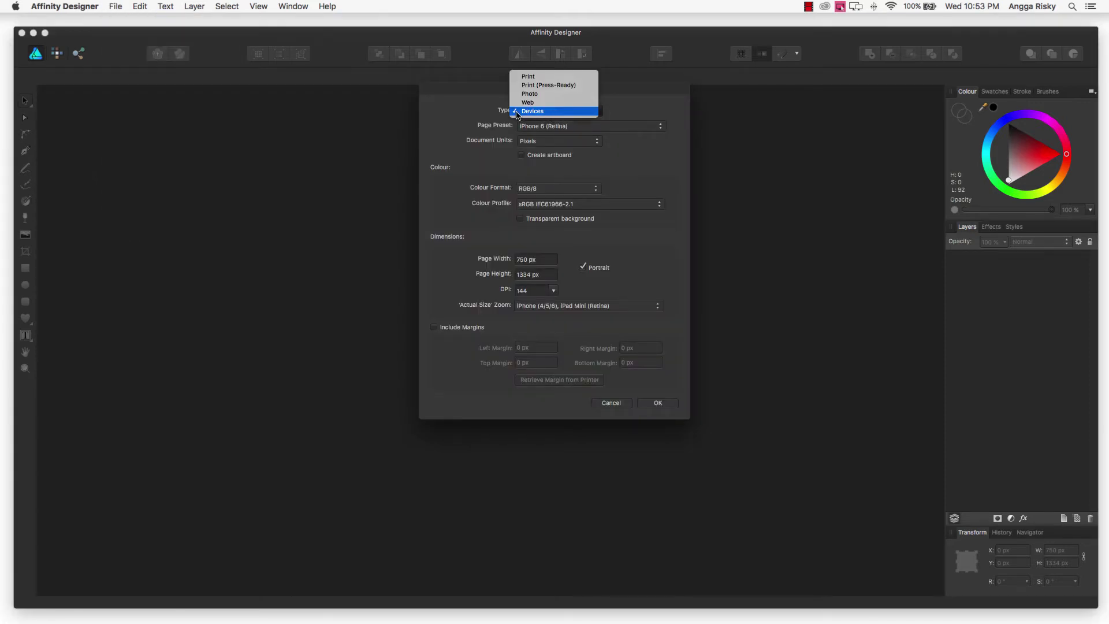
pyautogui.click(501, 115)
pyautogui.click(529, 114)
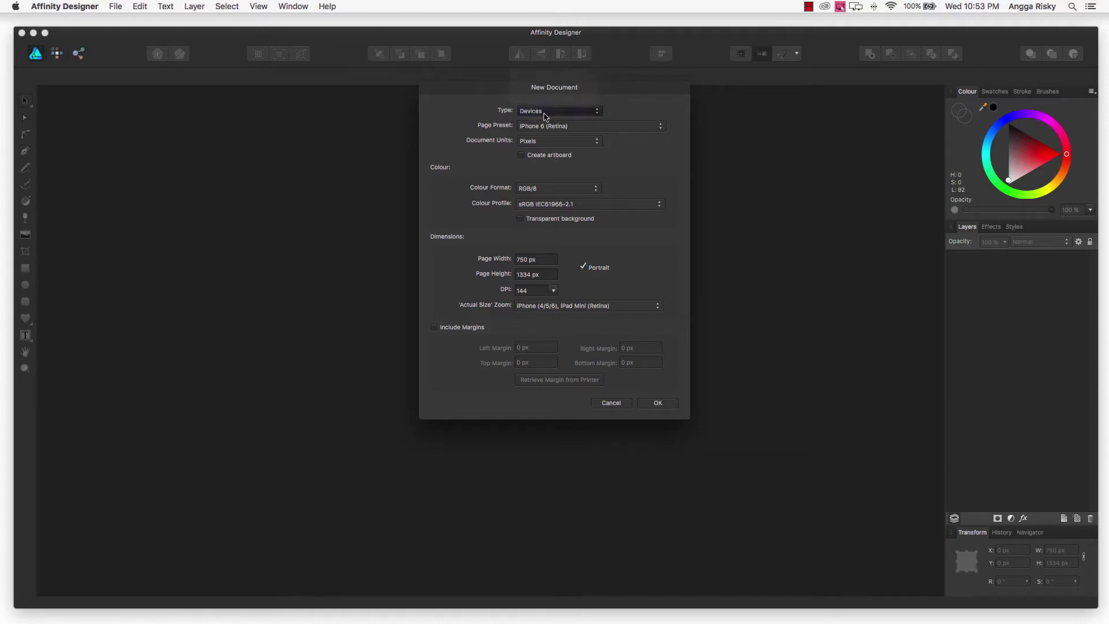
pyautogui.click(548, 126)
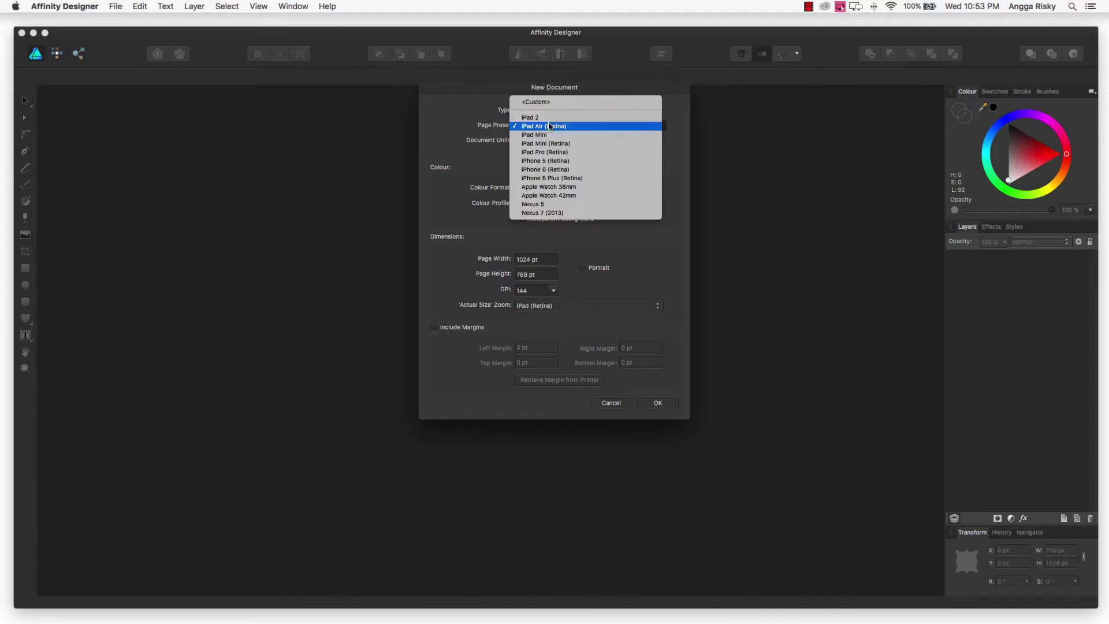
pyautogui.click(566, 171)
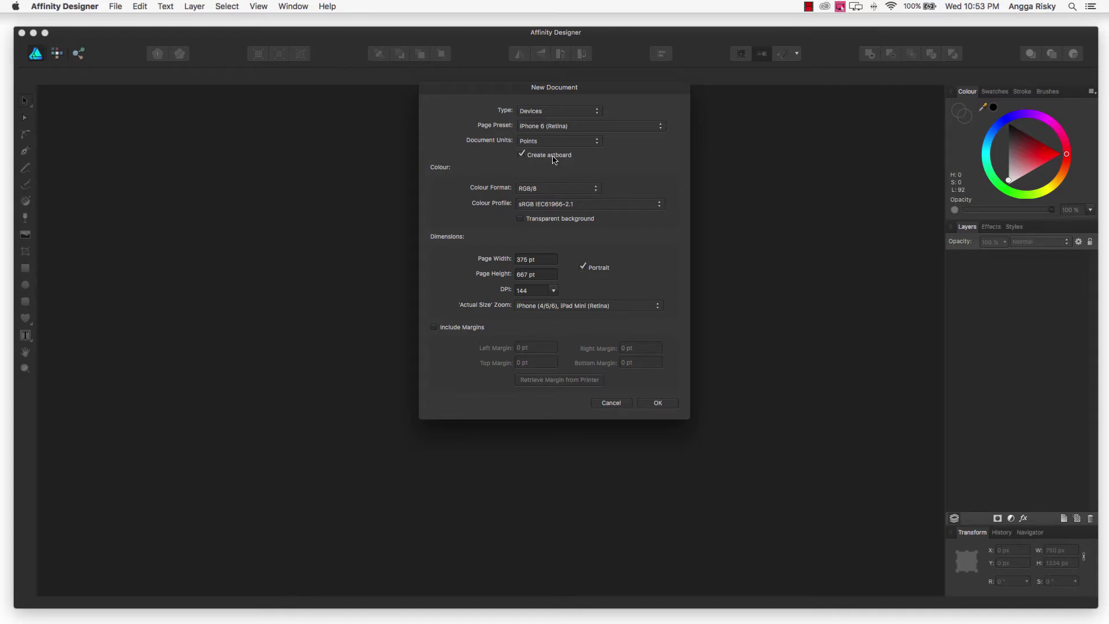
pyautogui.click(667, 408)
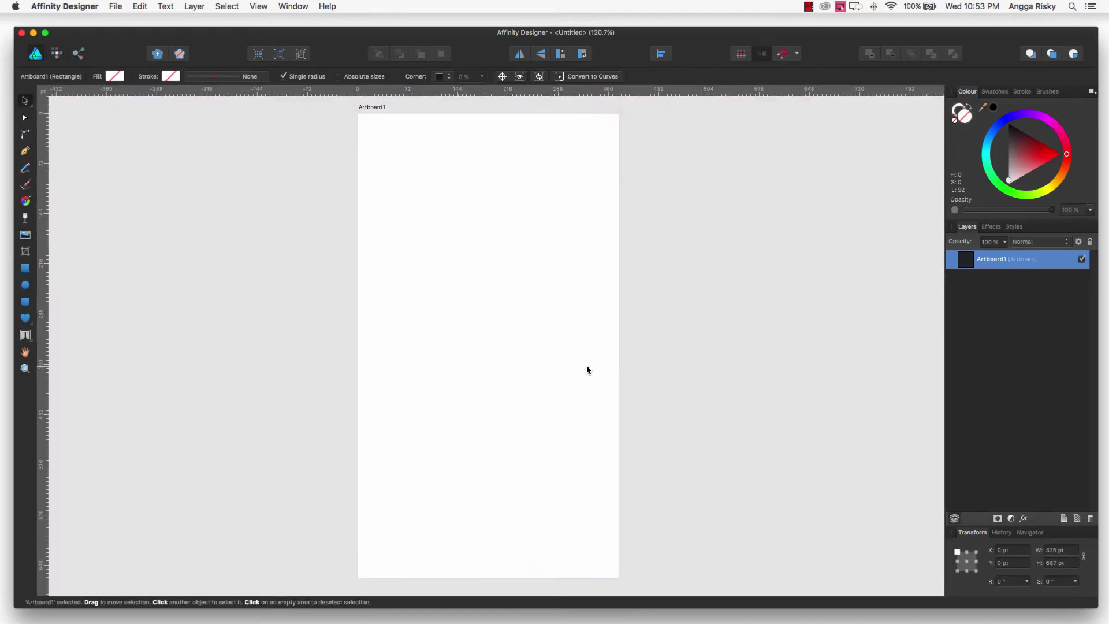
# - Rename Artboard1 in the Layers panel to 'Splash Screen'
pyautogui.scroll(2, 588, 369)
pyautogui.scroll(-1, 587, 369)
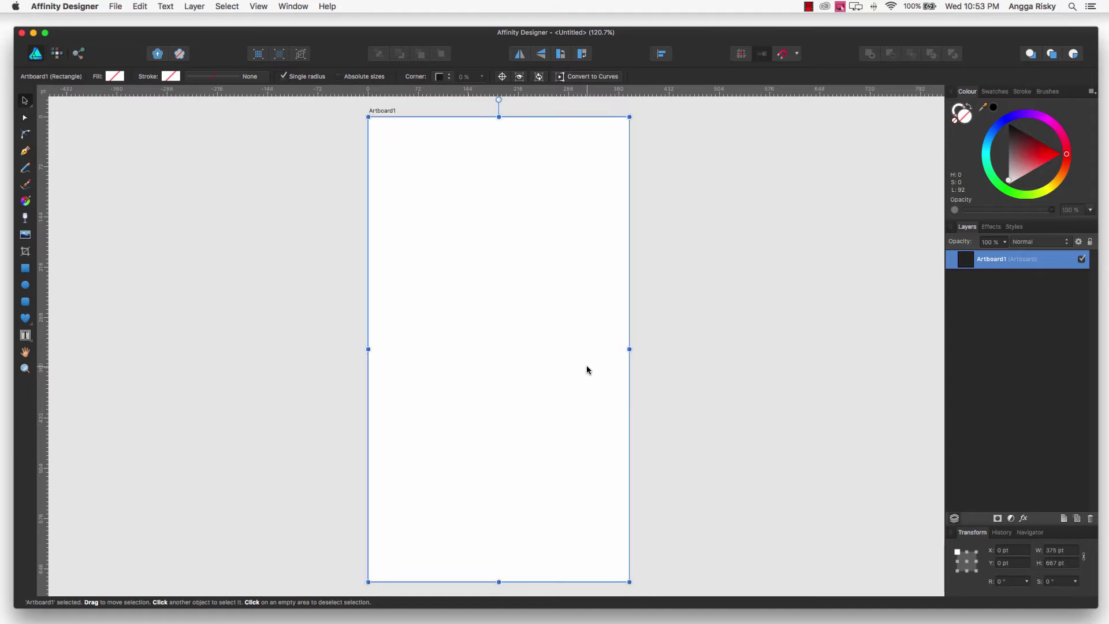
pyautogui.scroll(-1, 587, 369)
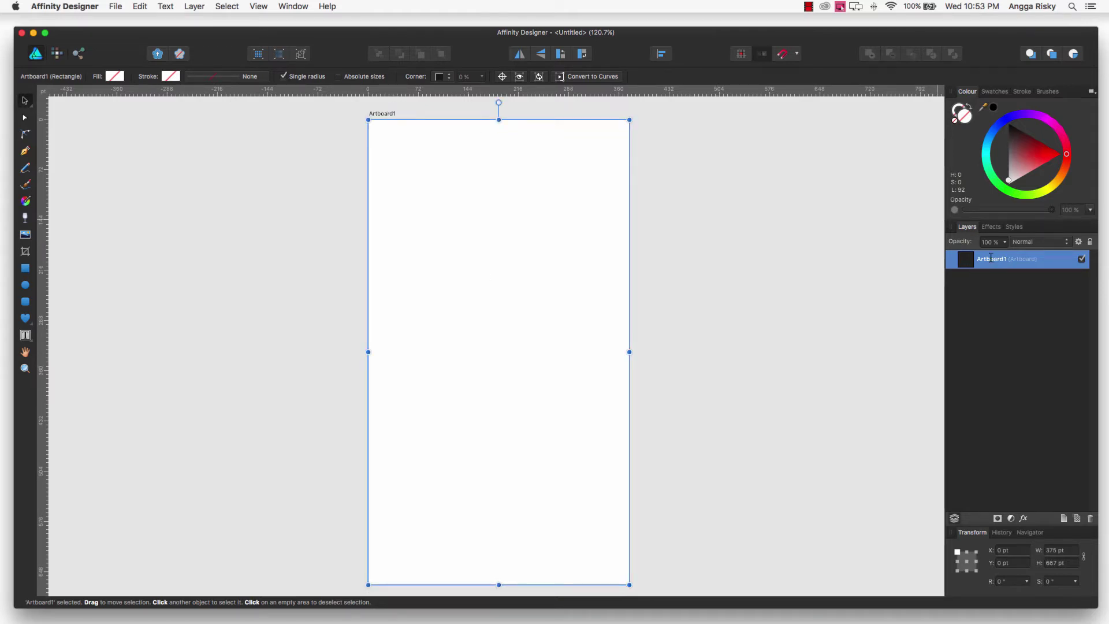
pyautogui.doubleClick(991, 258)
pyautogui.write('S')
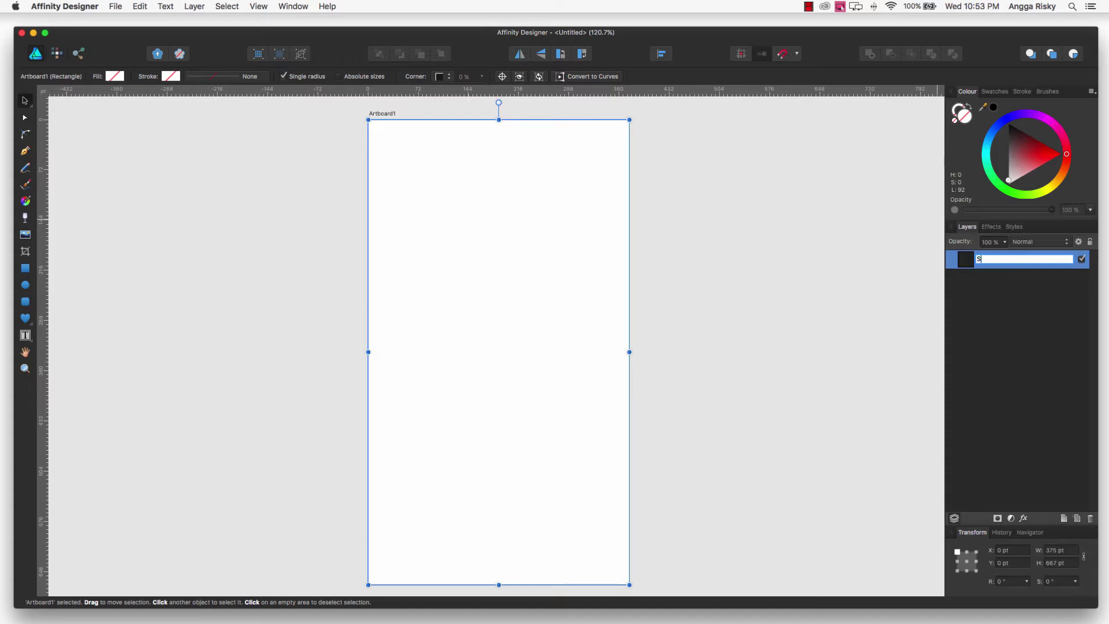
pyautogui.write('creen')
pyautogui.press('Return')
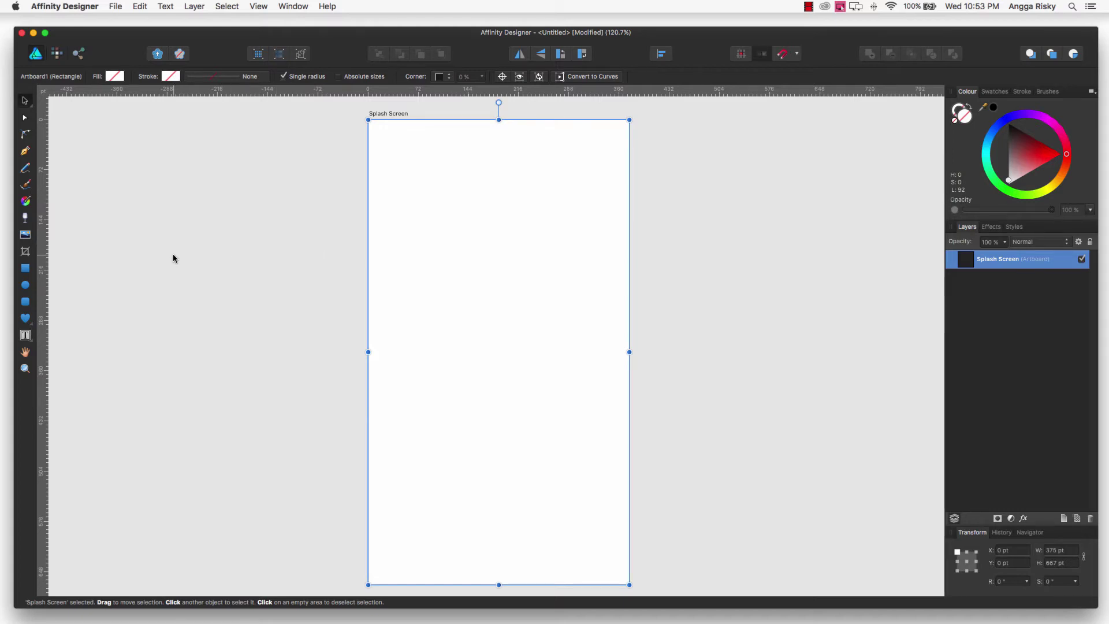
# - Draw a rectangle and stretch its edges to cover the whole 375 × 667 pt artboard
pyautogui.click(25, 268)
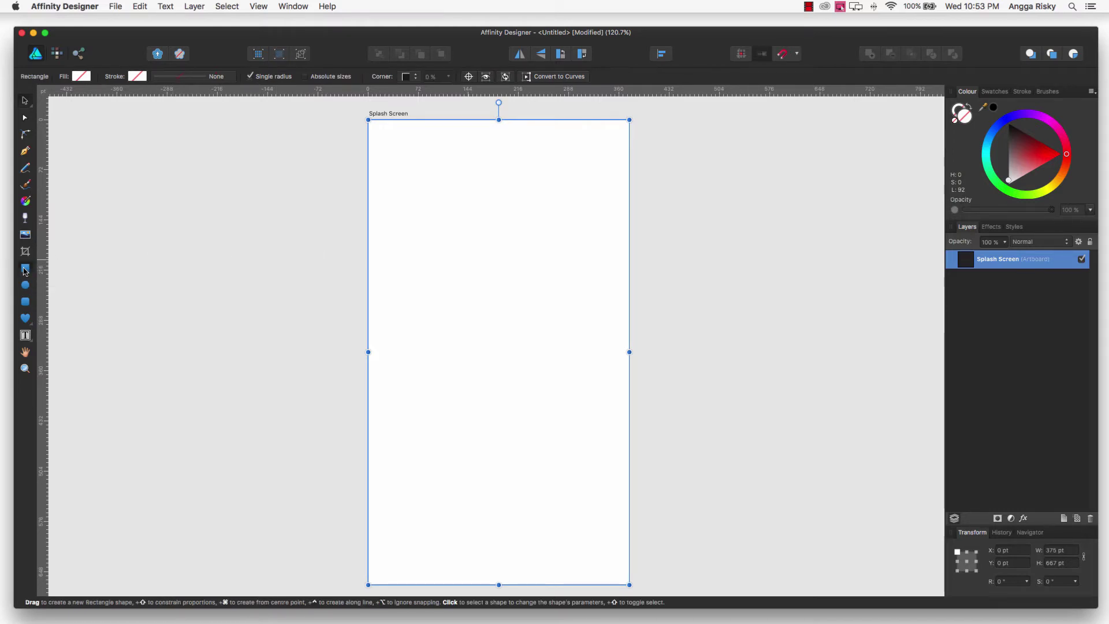
pyautogui.moveTo(411, 162); pyautogui.dragTo(544, 369)
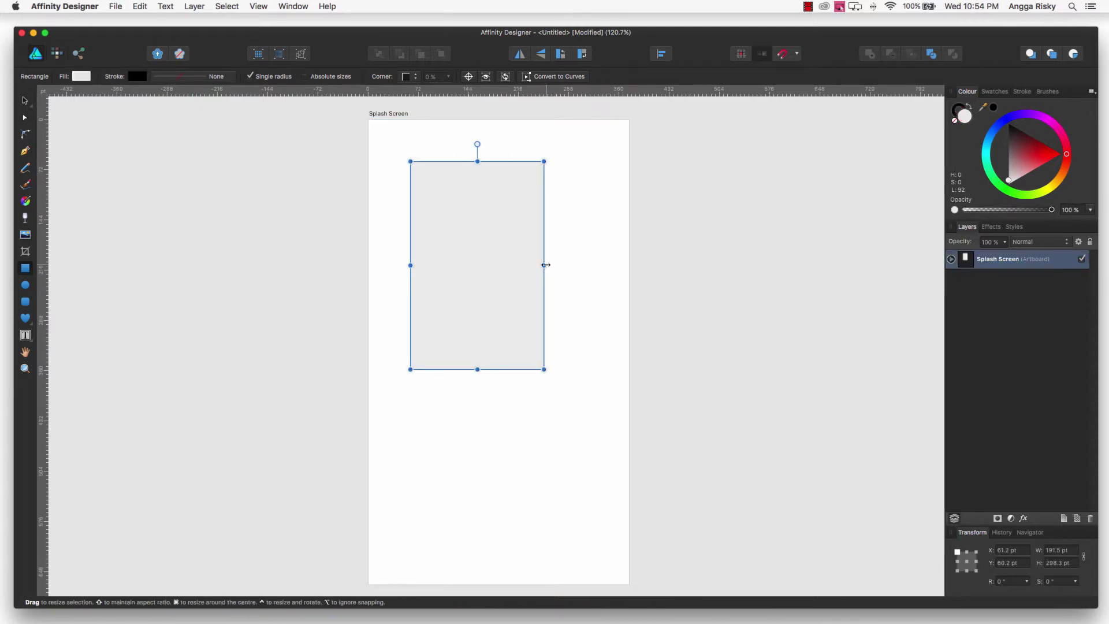
pyautogui.moveTo(544, 265); pyautogui.dragTo(630, 274)
pyautogui.moveTo(411, 266); pyautogui.dragTo(367, 265)
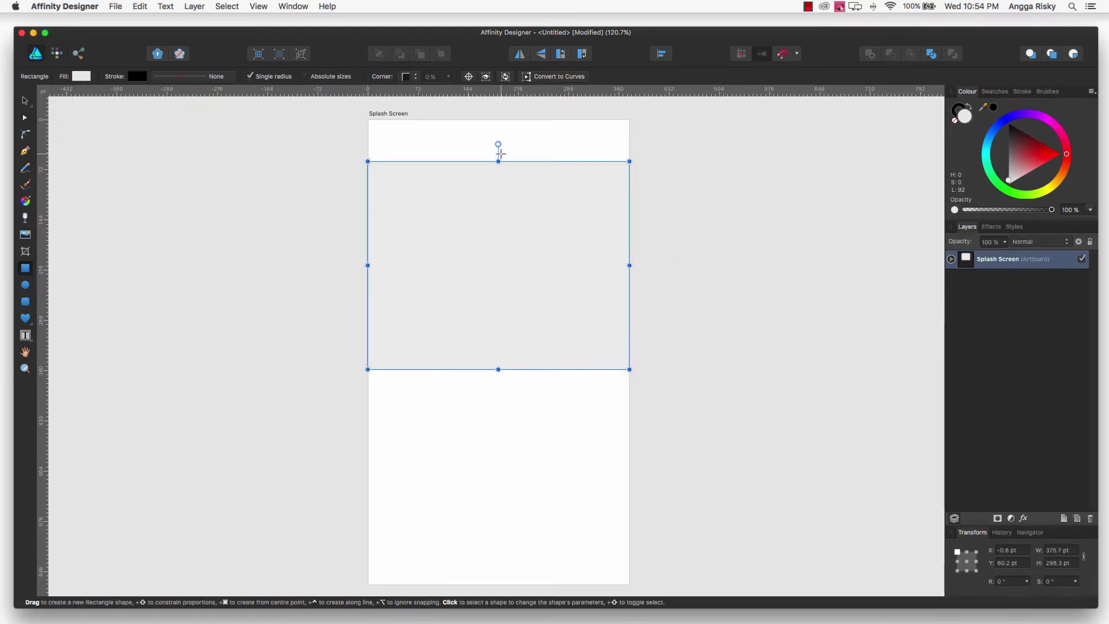
pyautogui.moveTo(499, 161); pyautogui.dragTo(498, 118)
pyautogui.scroll(-5, 501, 223)
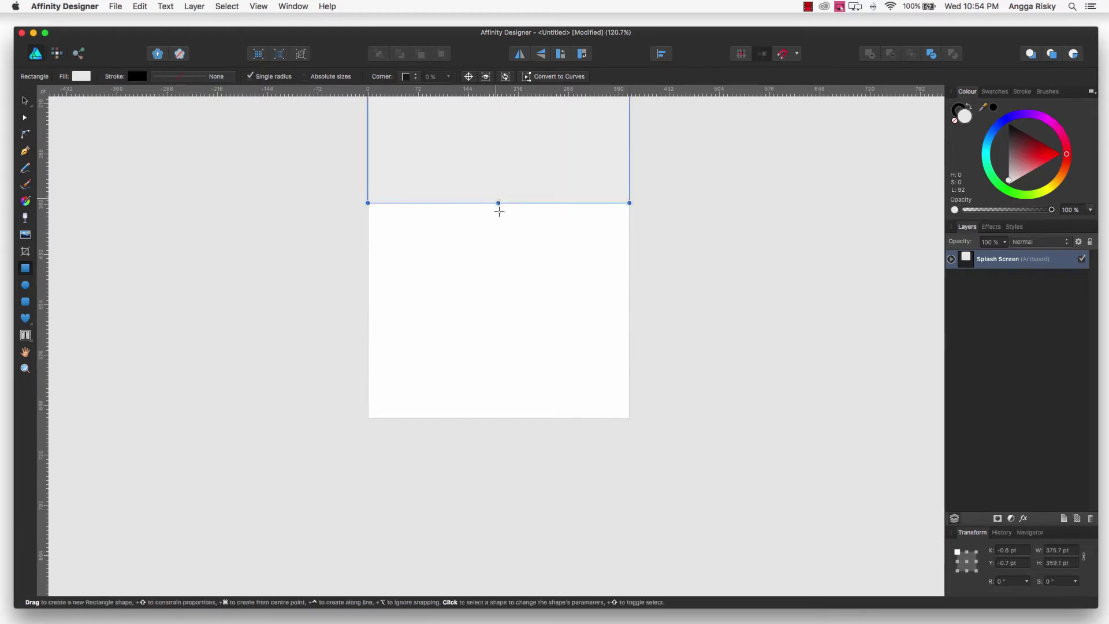
pyautogui.moveTo(499, 203); pyautogui.dragTo(512, 417)
pyautogui.scroll(5, 521, 372)
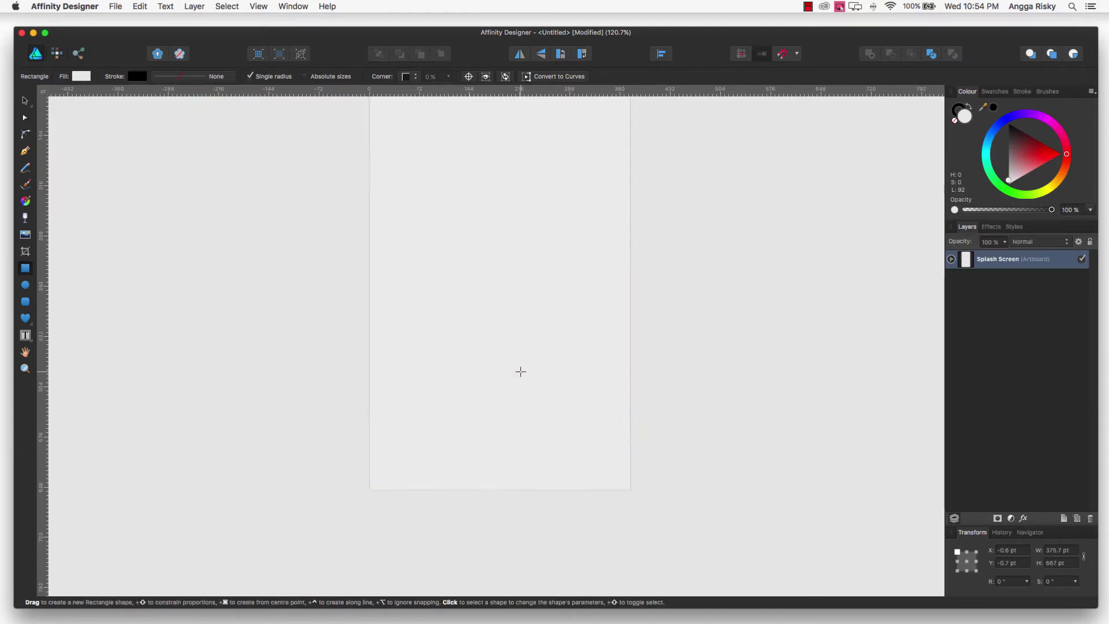
pyautogui.scroll(-3, 520, 371)
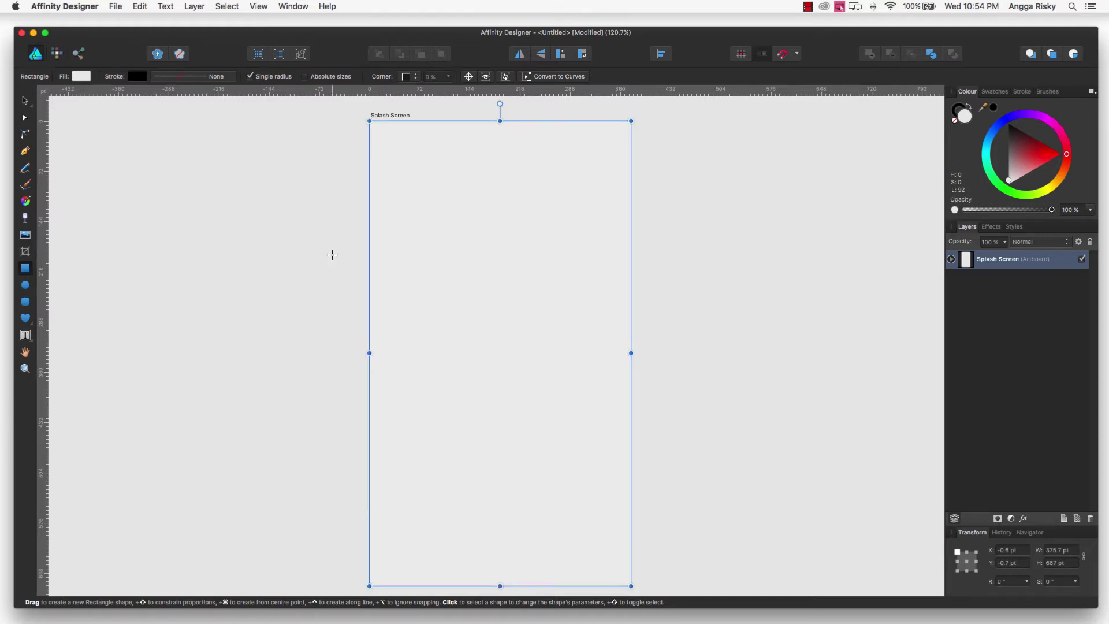
pyautogui.scroll(-1, 381, 265)
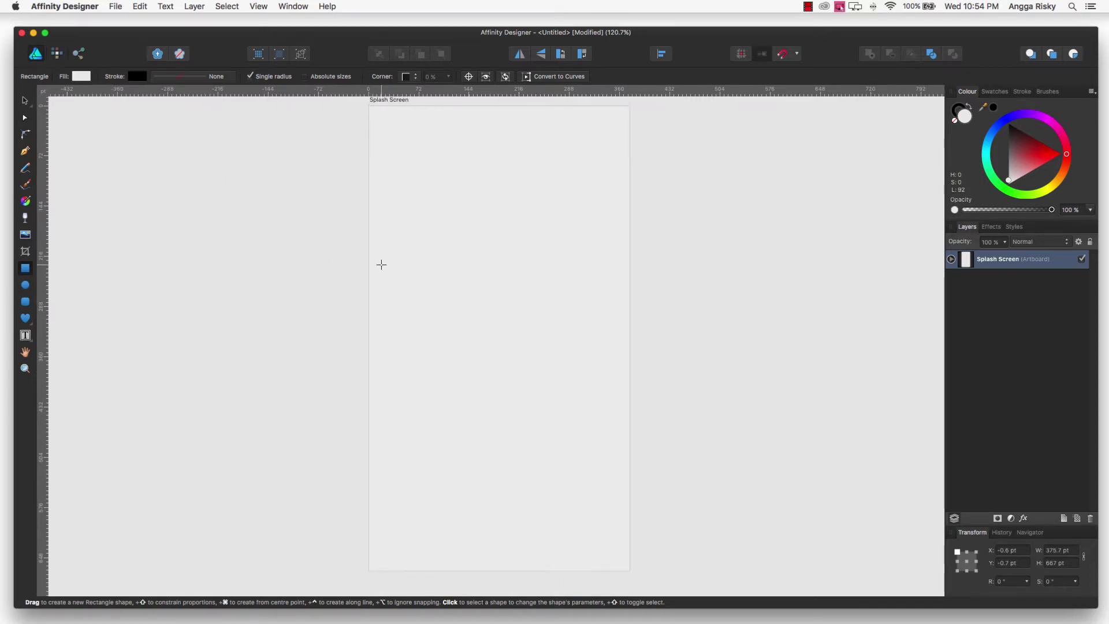
pyautogui.scroll(1, 382, 265)
pyautogui.scroll(-1, 381, 264)
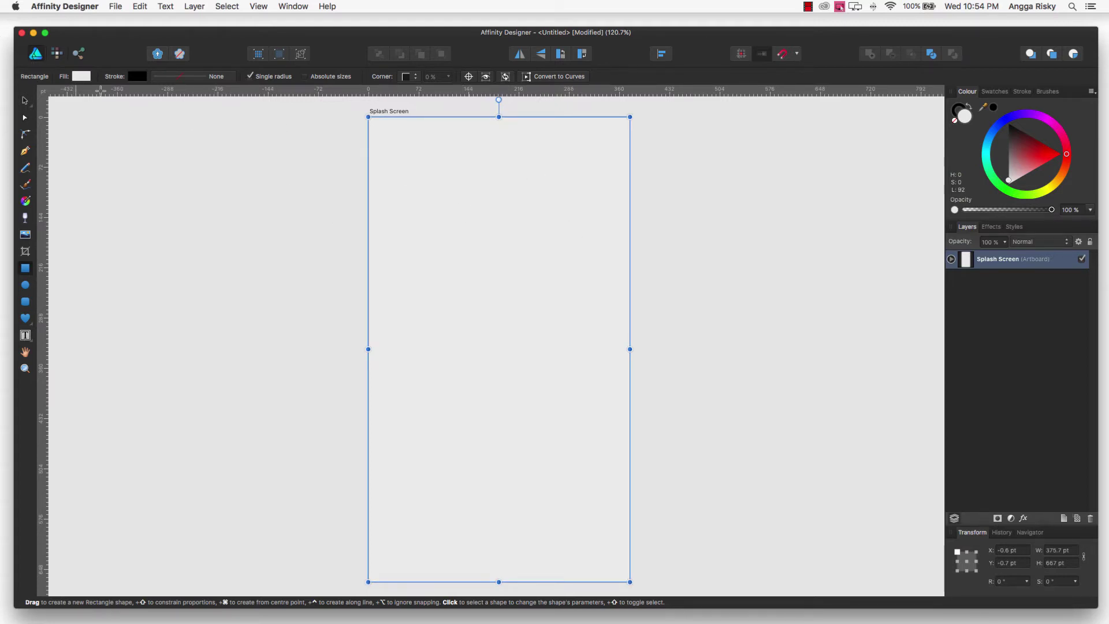
# - Make the rectangle's fill a radial gradient with a bright yellow centre stop
pyautogui.click(84, 77)
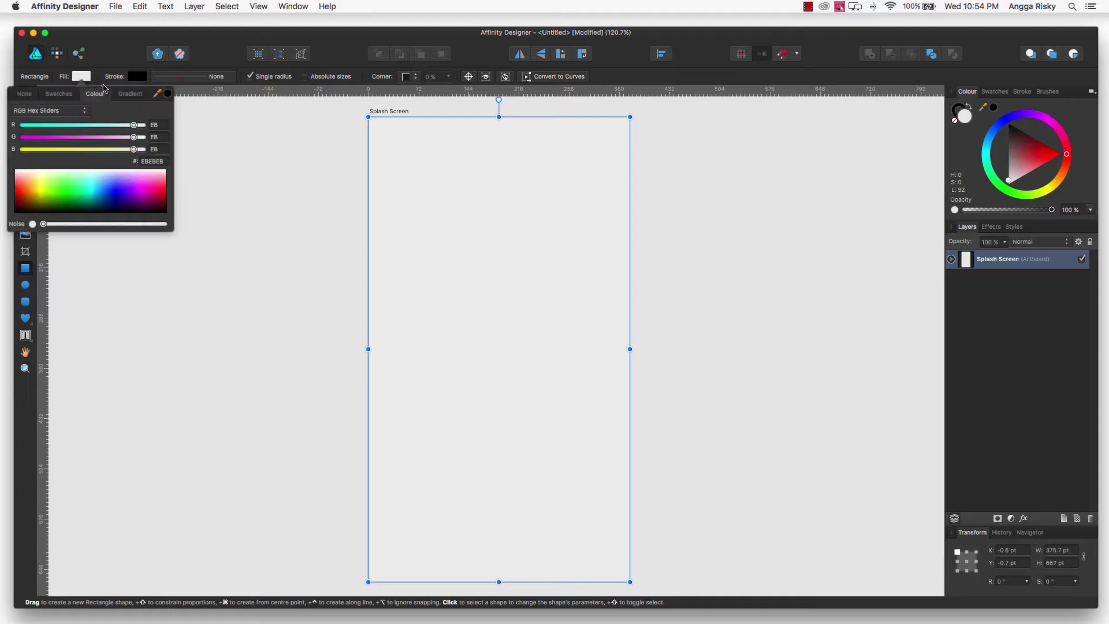
pyautogui.click(124, 96)
pyautogui.click(80, 164)
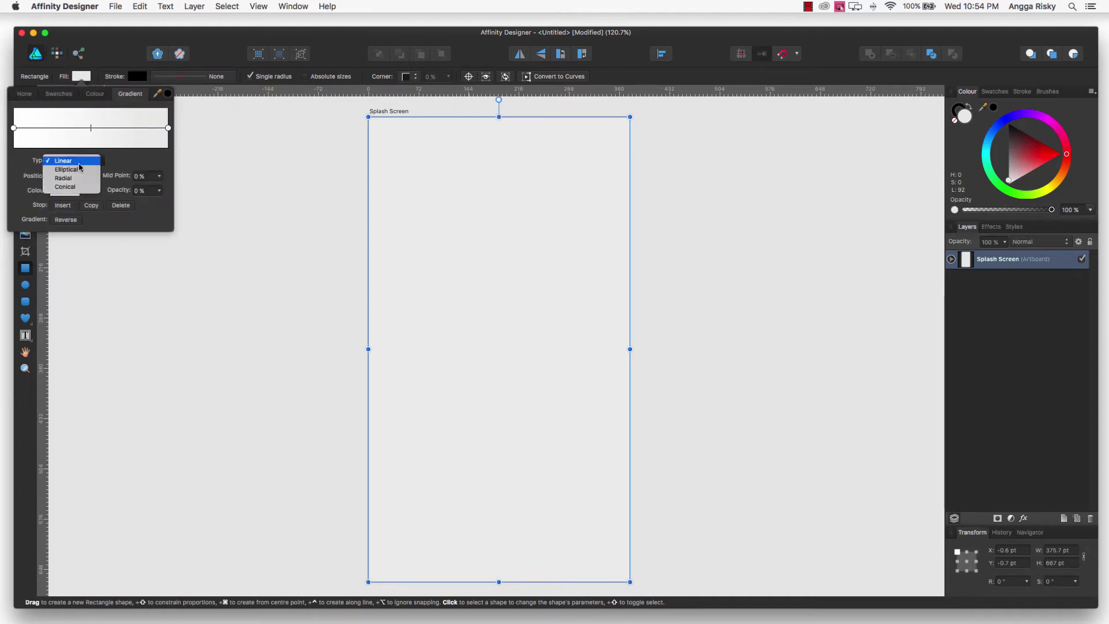
pyautogui.click(76, 181)
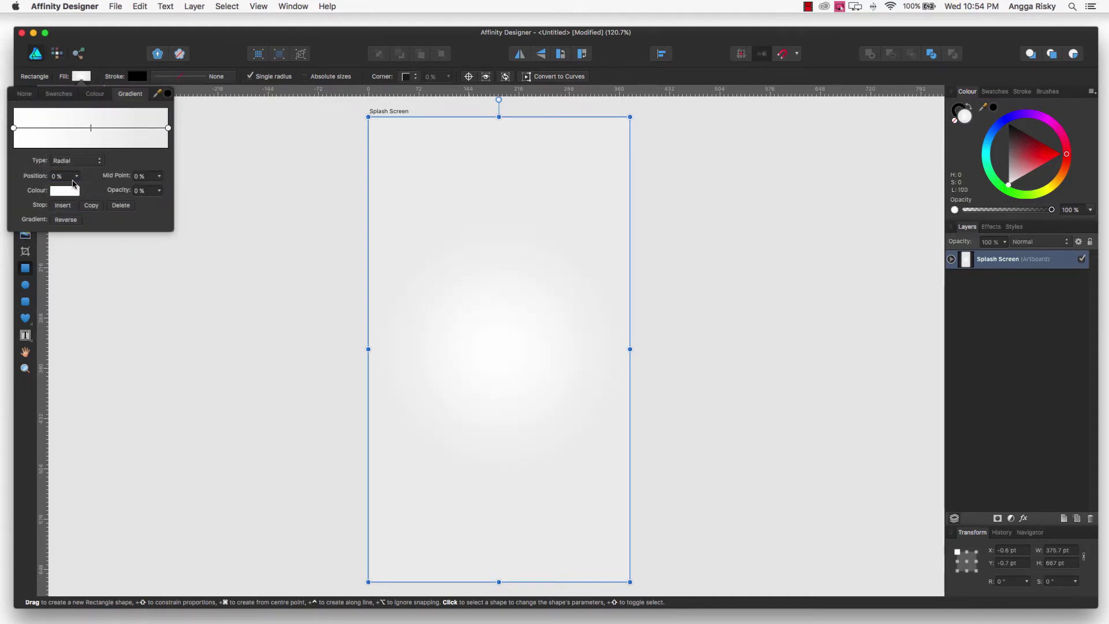
pyautogui.click(13, 128)
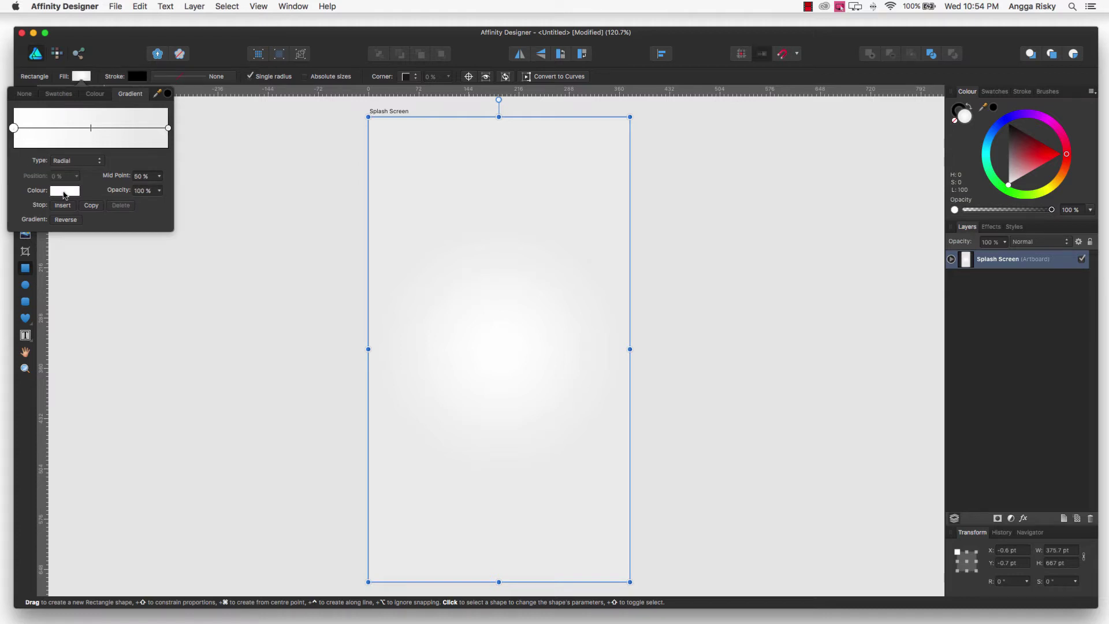
pyautogui.click(65, 191)
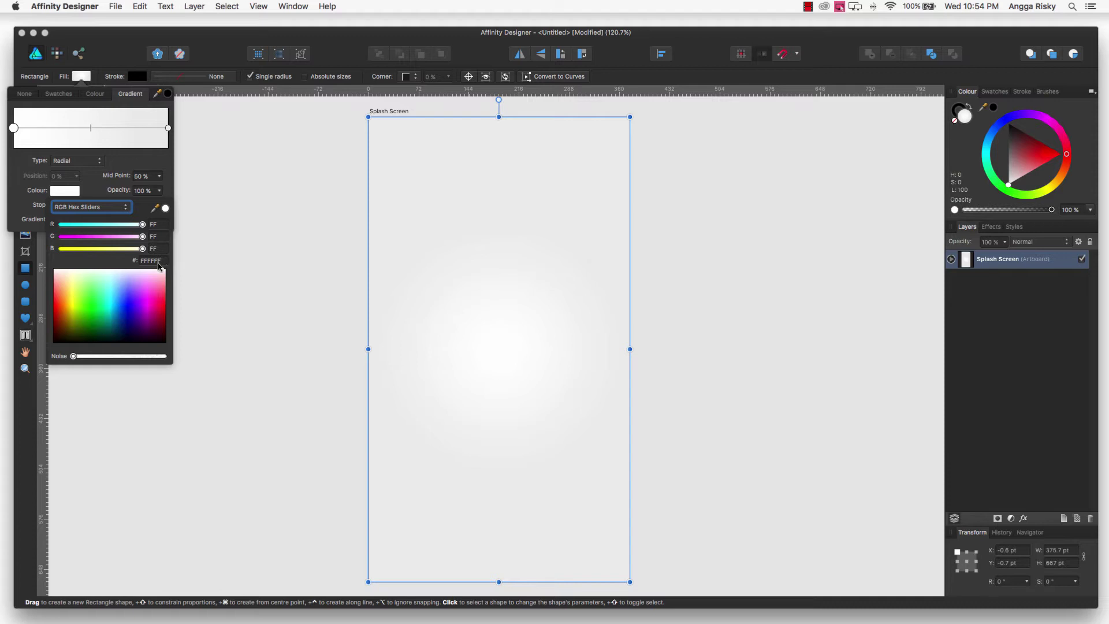
pyautogui.moveTo(79, 298); pyautogui.dragTo(70, 303)
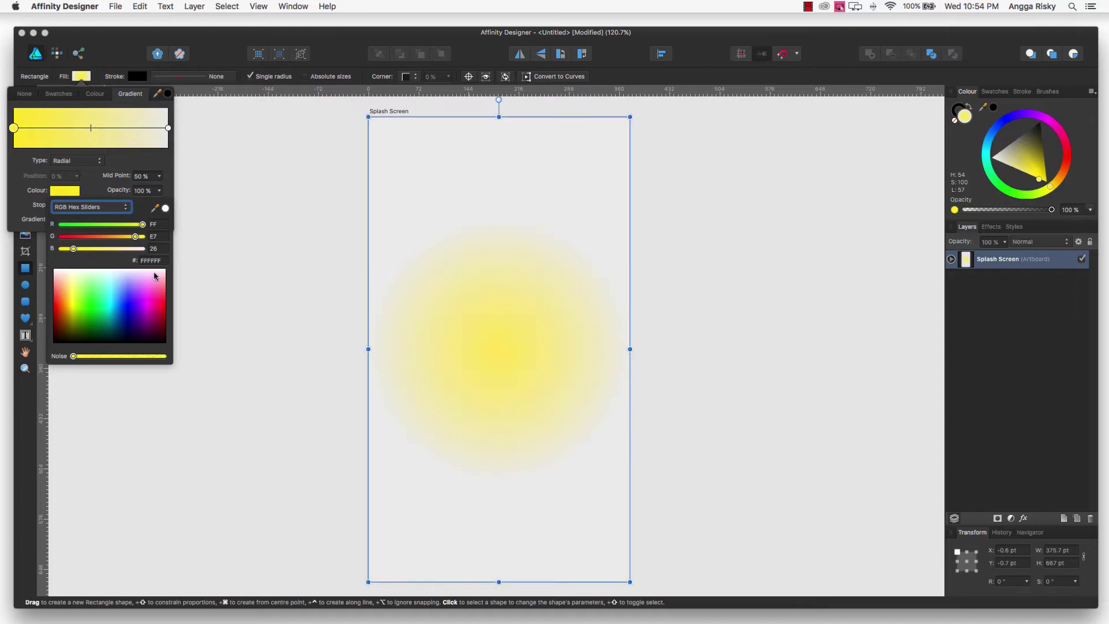
pyautogui.click(89, 204)
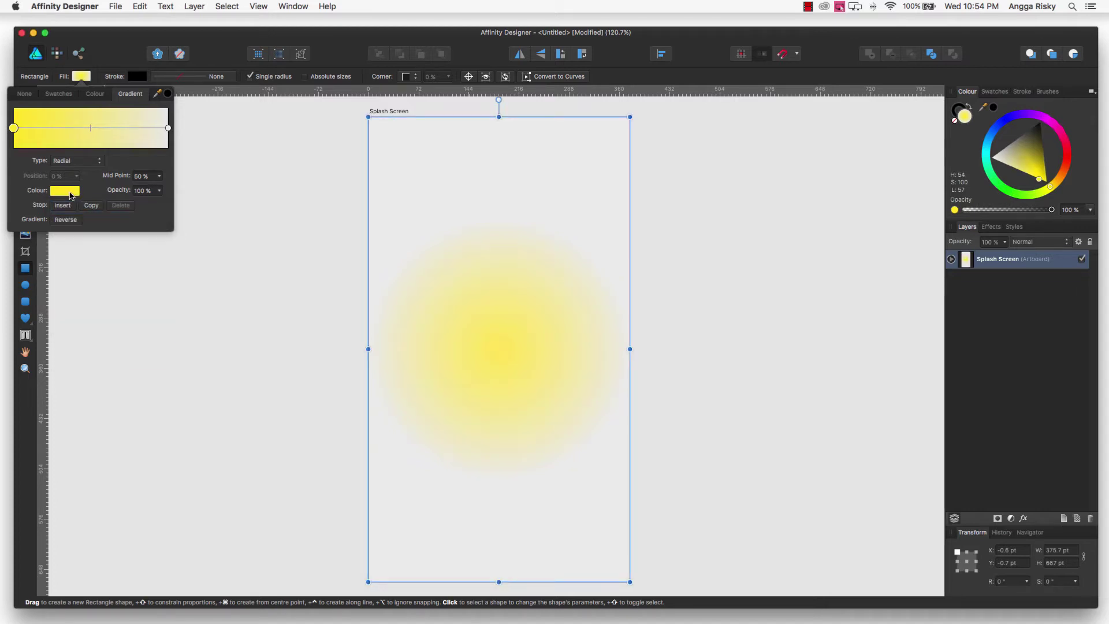
pyautogui.click(161, 261)
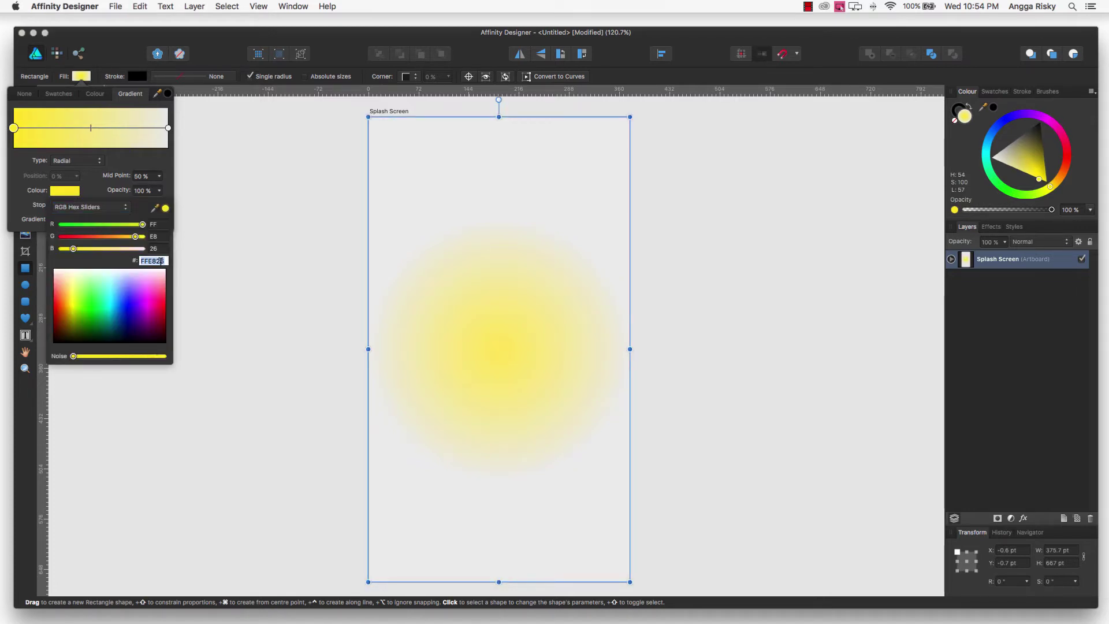
# - Set the outer gradient stop to golden yellow FFE826, fine-tune it, and deselect
pyautogui.click(167, 128)
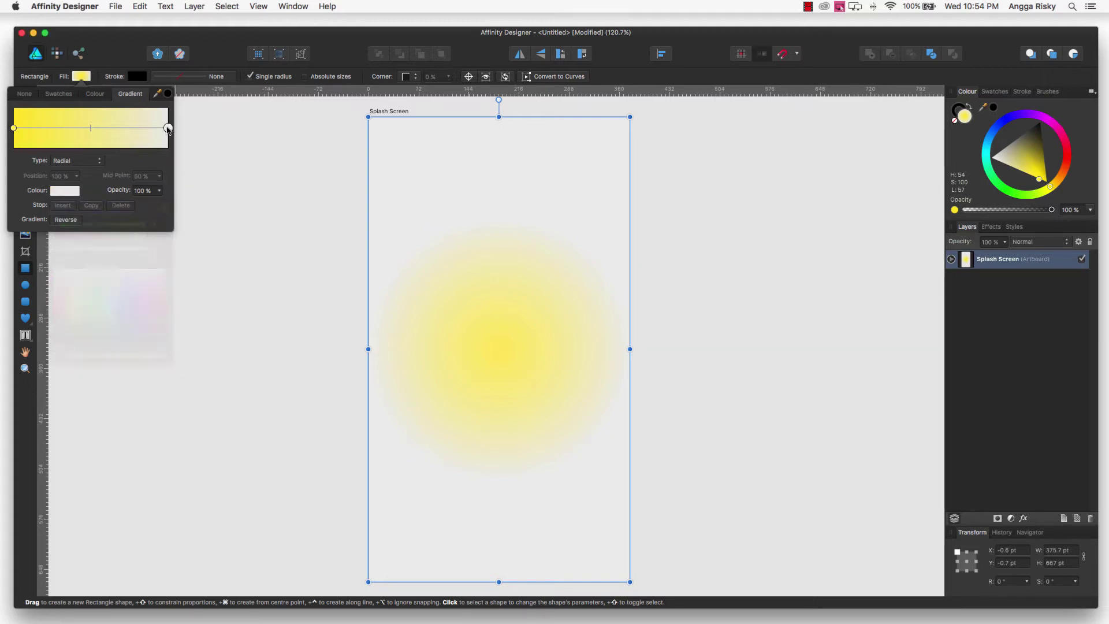
pyautogui.click(60, 194)
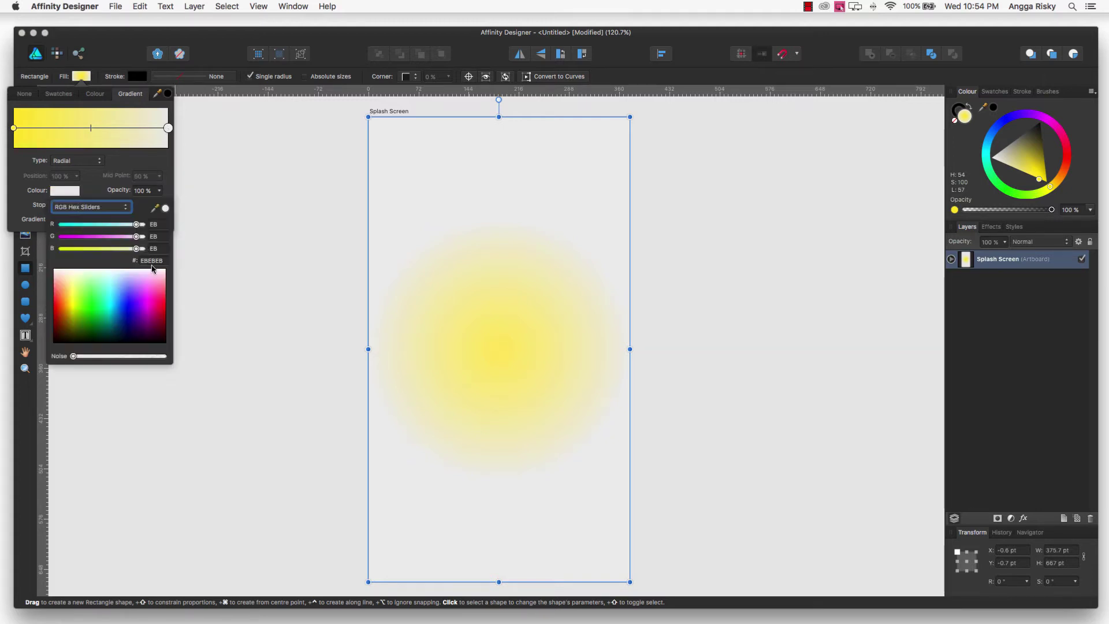
pyautogui.click(151, 260)
pyautogui.write('FFE826')
pyautogui.press('Return')
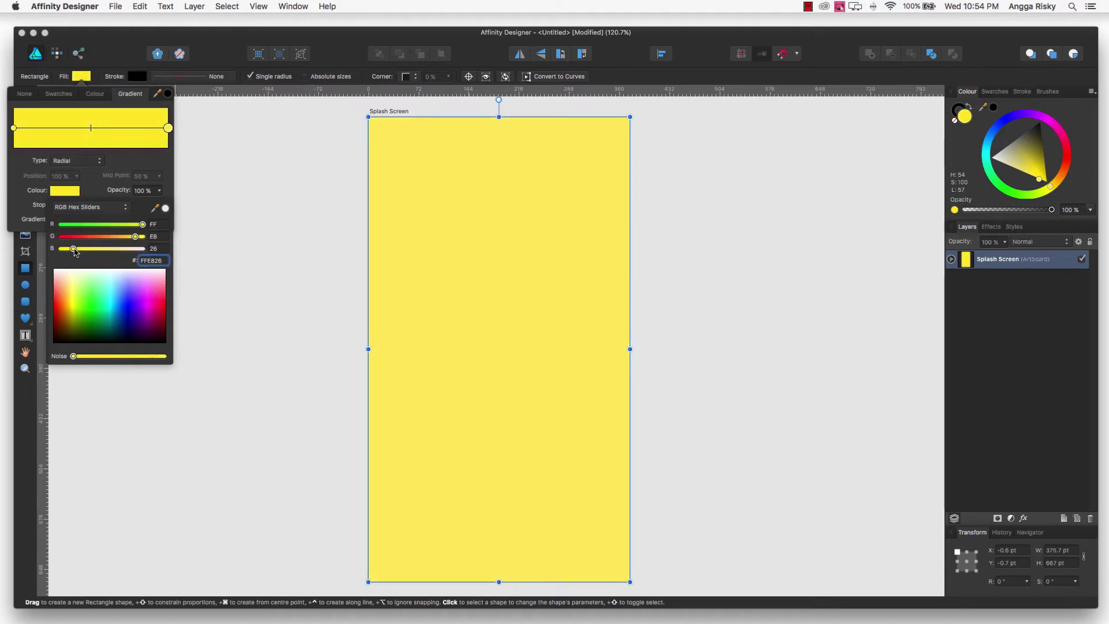
pyautogui.moveTo(135, 237); pyautogui.dragTo(126, 236)
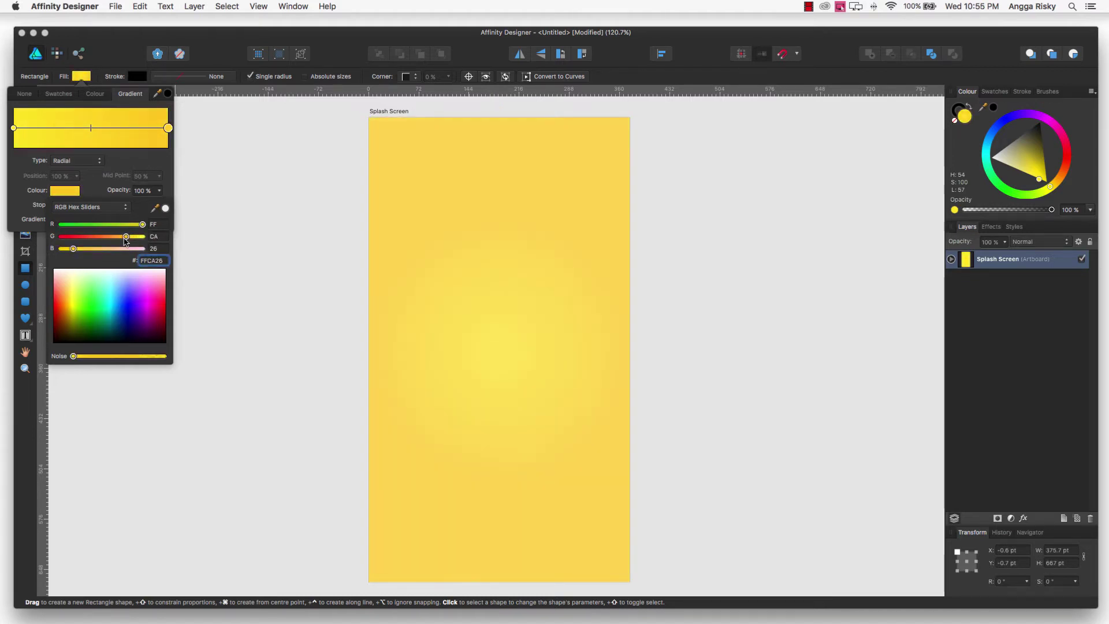
pyautogui.moveTo(126, 236); pyautogui.dragTo(130, 236)
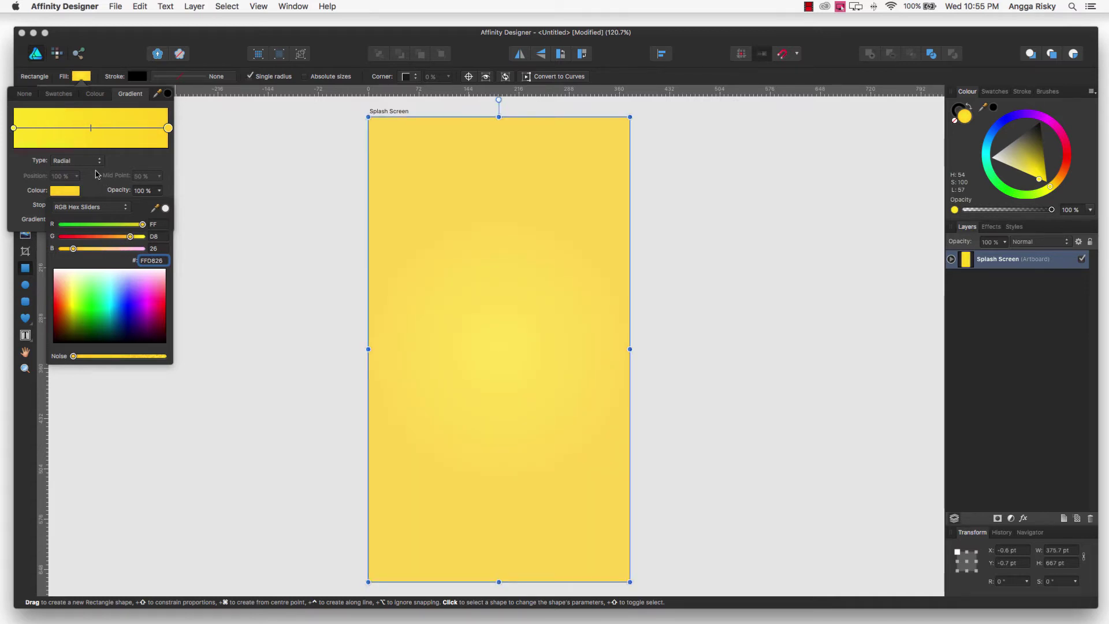
pyautogui.click(14, 128)
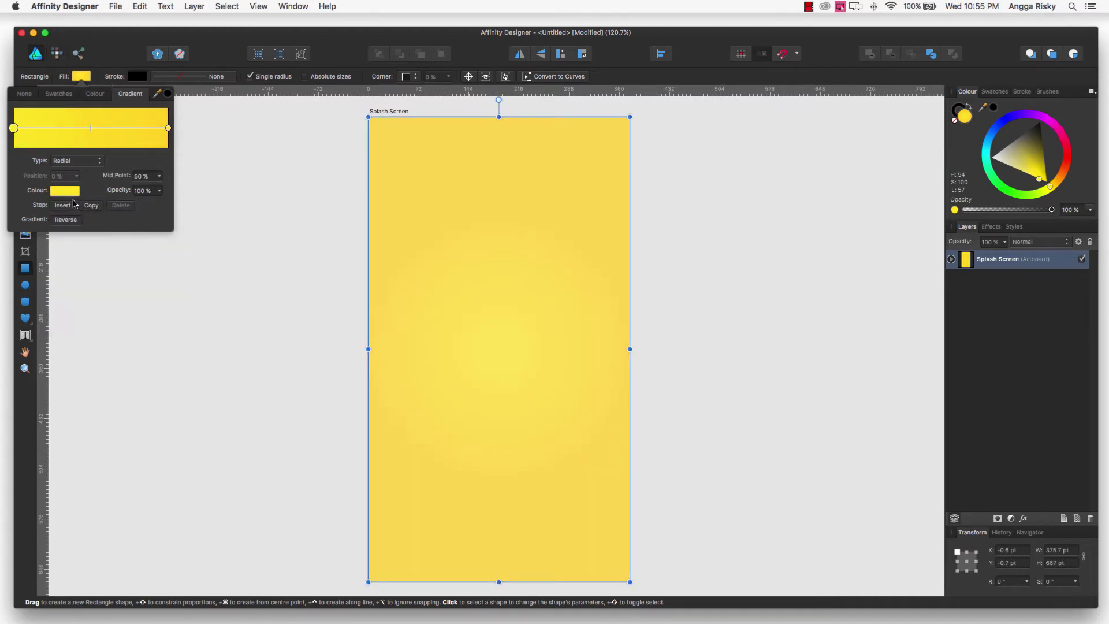
pyautogui.moveTo(130, 237); pyautogui.dragTo(143, 237)
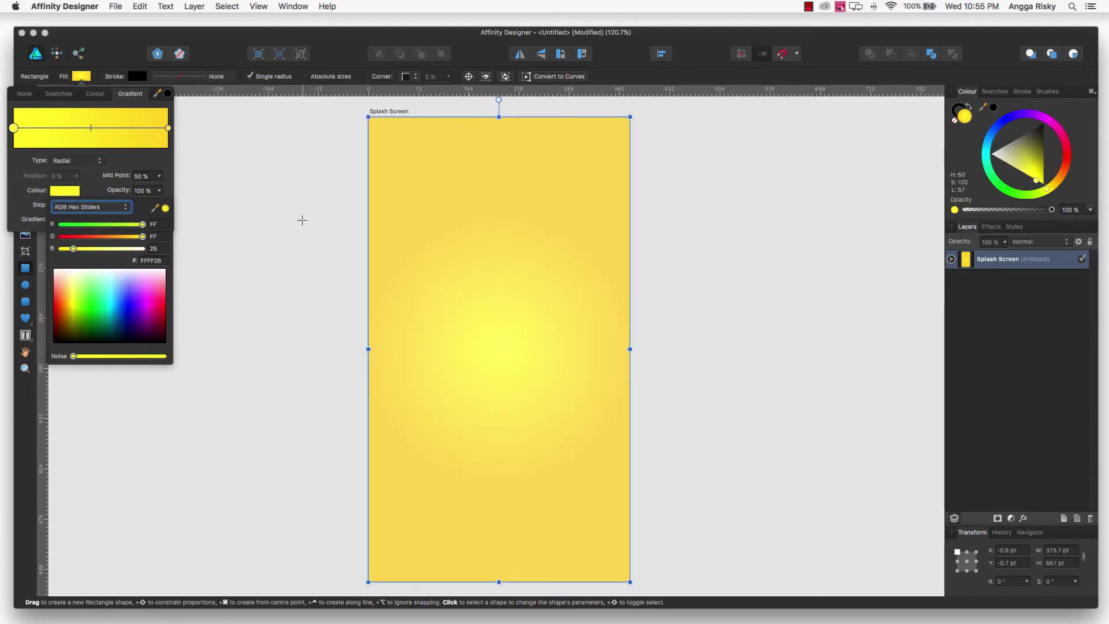
pyautogui.click(292, 230)
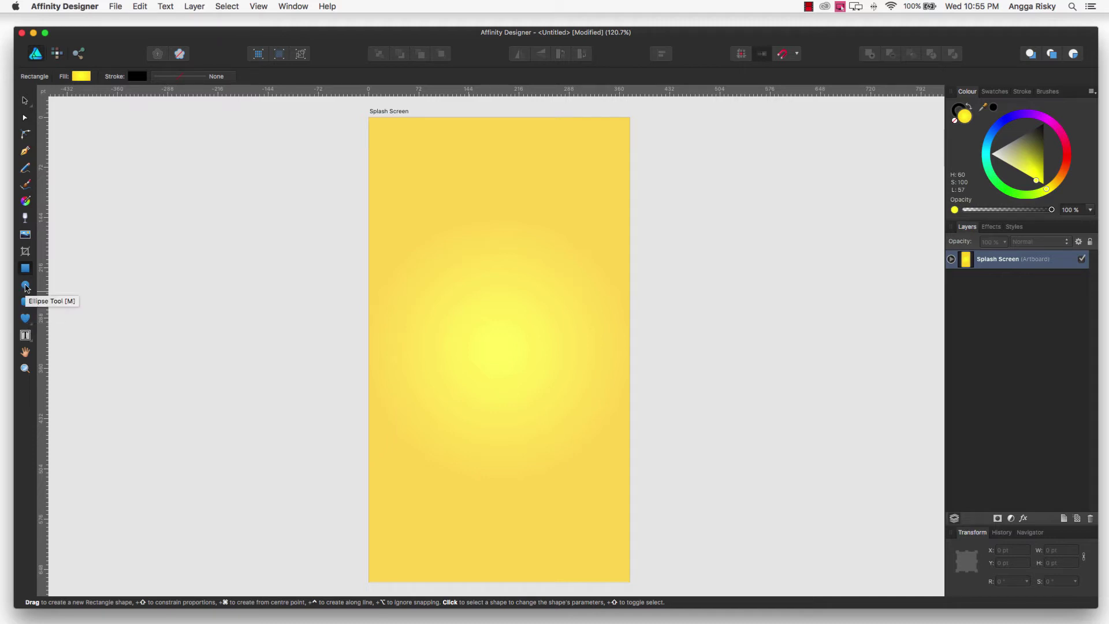
# - Draw a circle about 128 pt wide in the upper middle and fill it blue
pyautogui.click(25, 286)
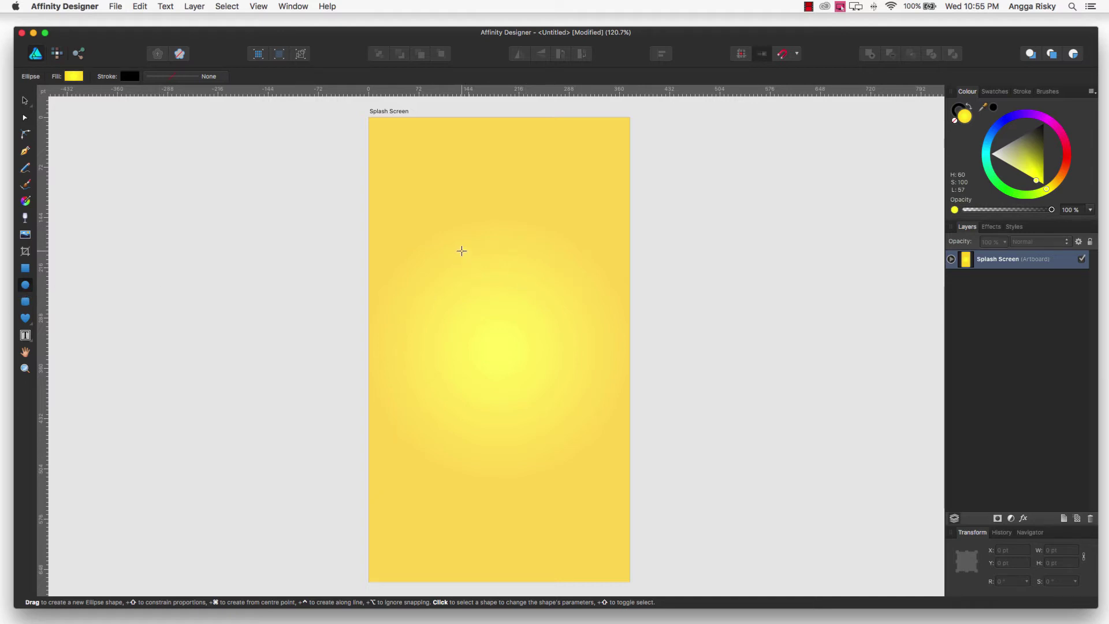
pyautogui.moveTo(462, 251); pyautogui.dragTo(551, 345)
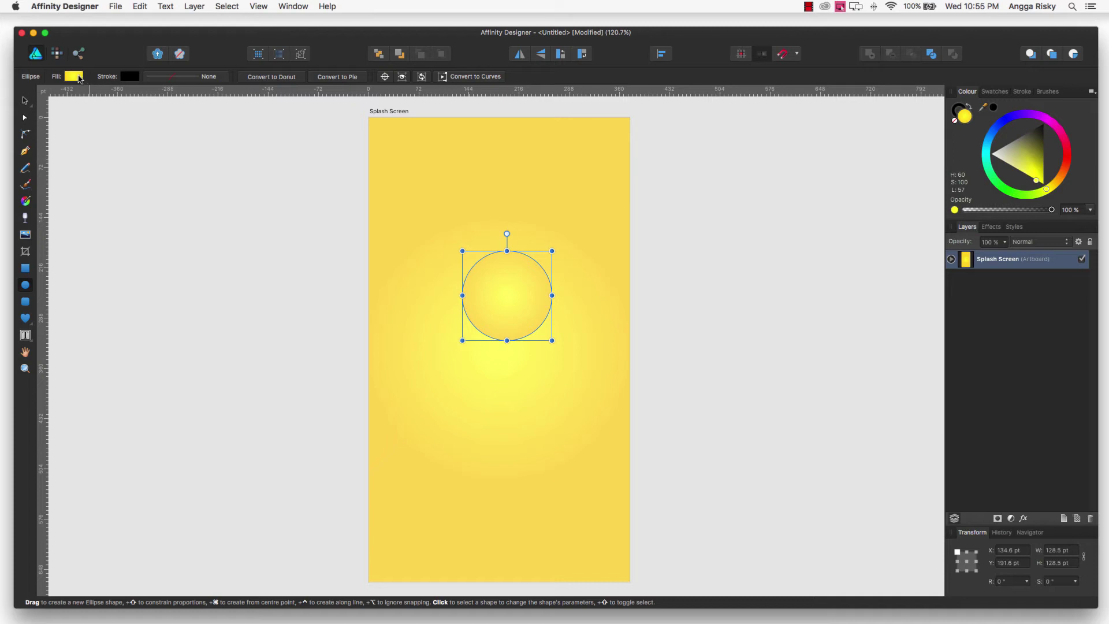
pyautogui.click(77, 76)
pyautogui.click(95, 94)
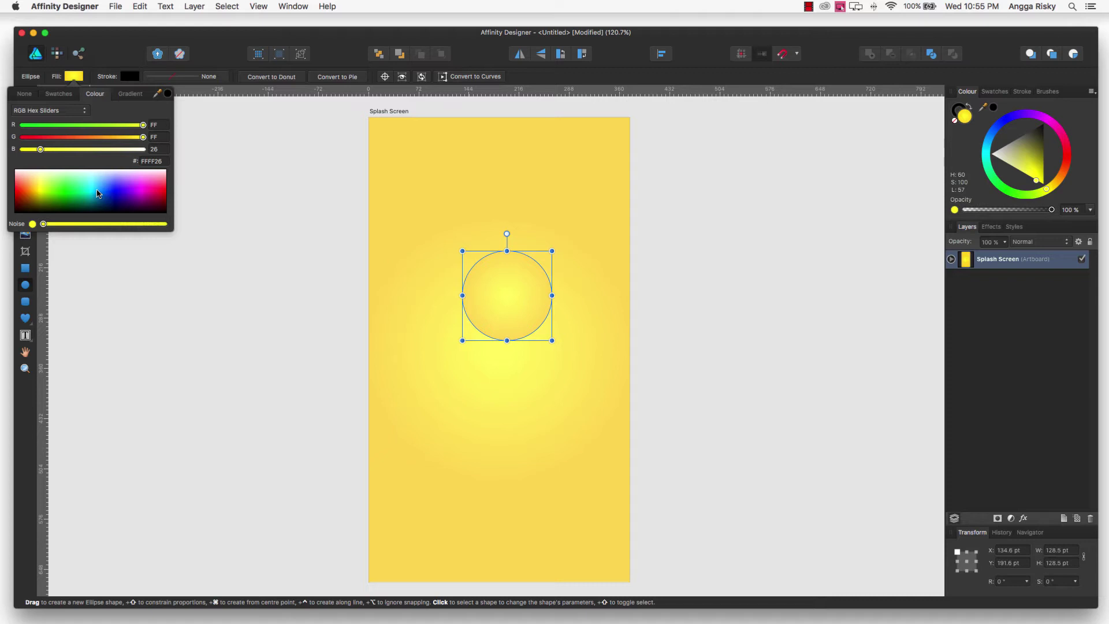
pyautogui.moveTo(100, 193)
pyautogui.mouseDown()
pyautogui.moveTo(108, 173)
pyautogui.moveTo(82, 138)
pyautogui.mouseUp()
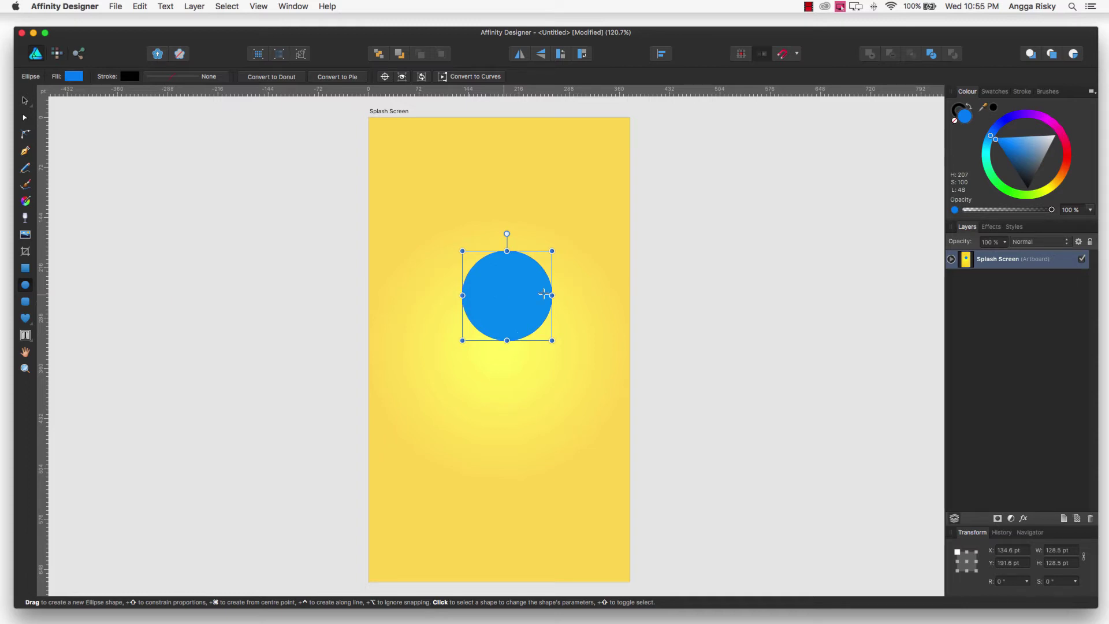
# - Duplicate the blue circle's layer and shrink the copy
pyautogui.click(950, 260)
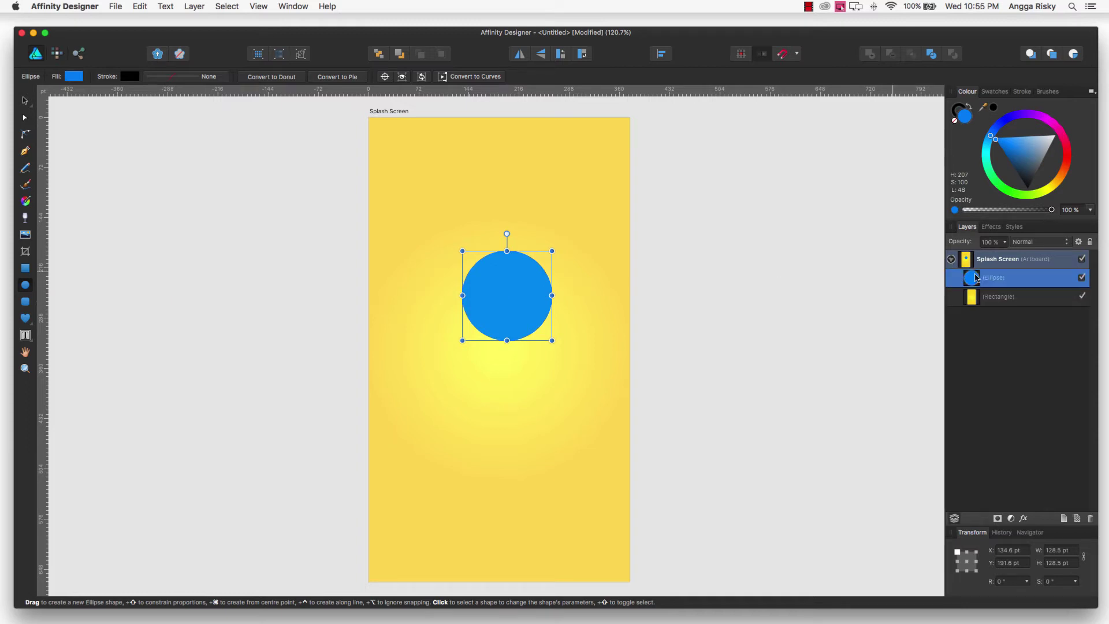
pyautogui.doubleClick(1004, 278)
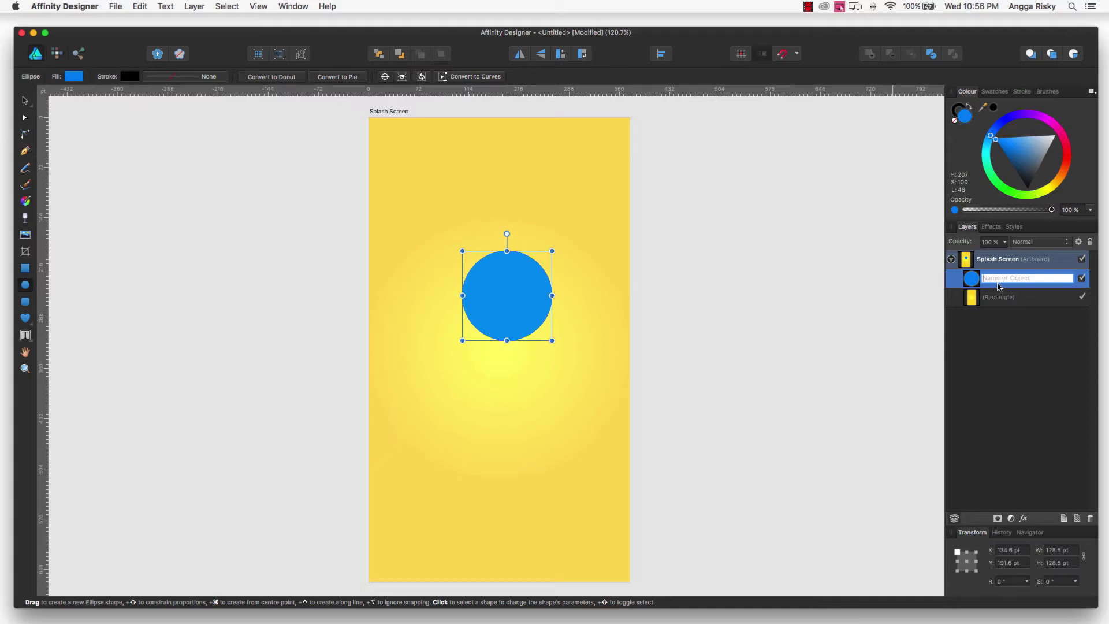
pyautogui.click(999, 283)
pyautogui.rightClick(998, 283)
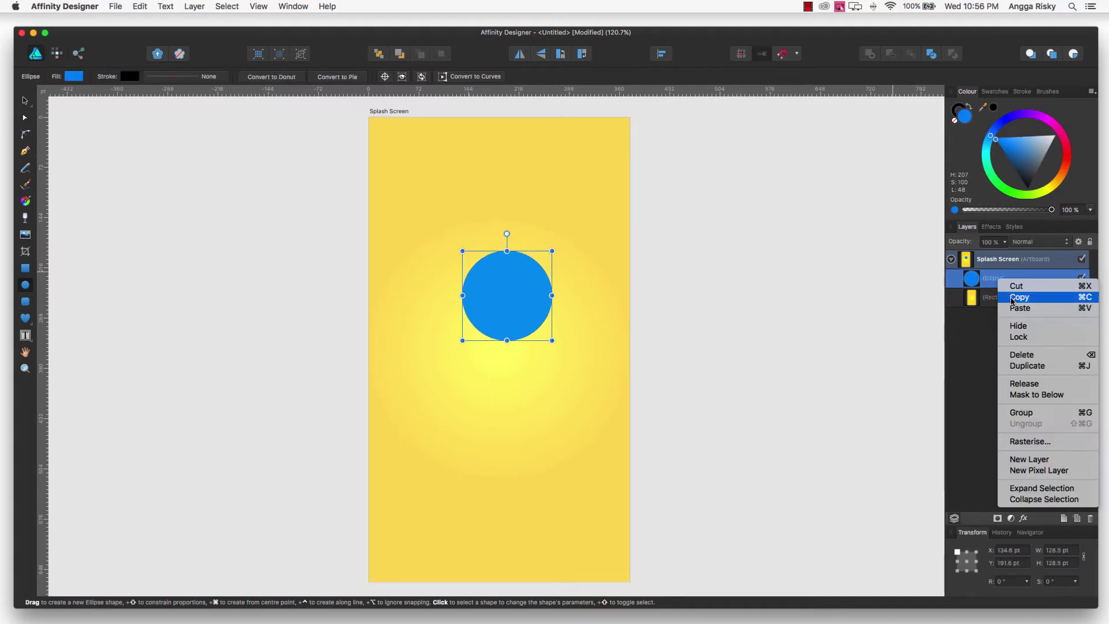
pyautogui.click(1020, 372)
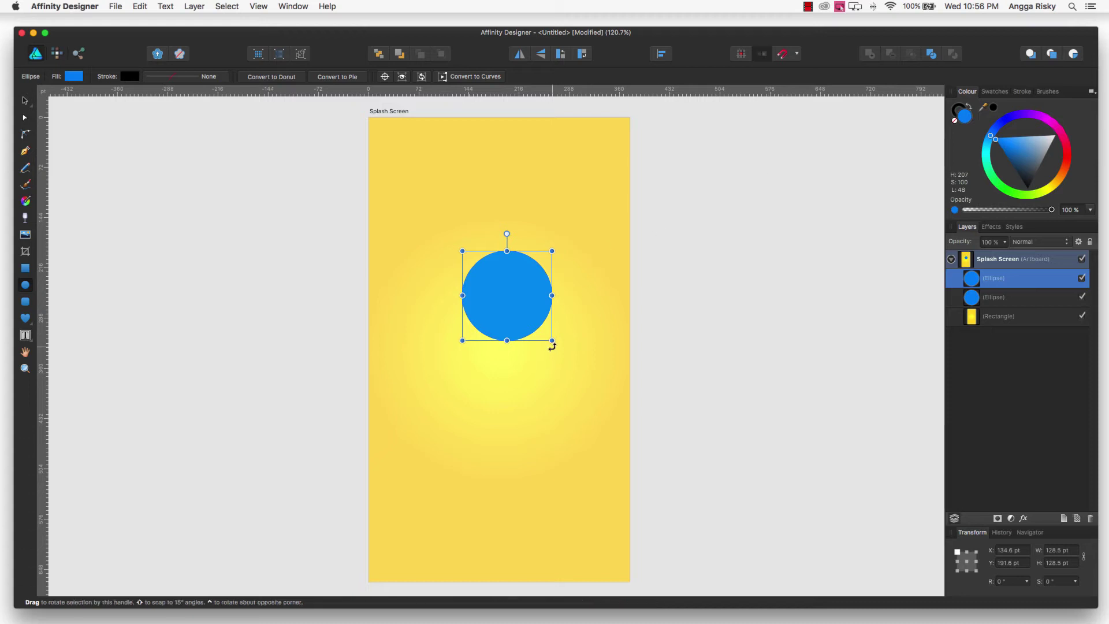
pyautogui.moveTo(552, 341); pyautogui.dragTo(499, 291)
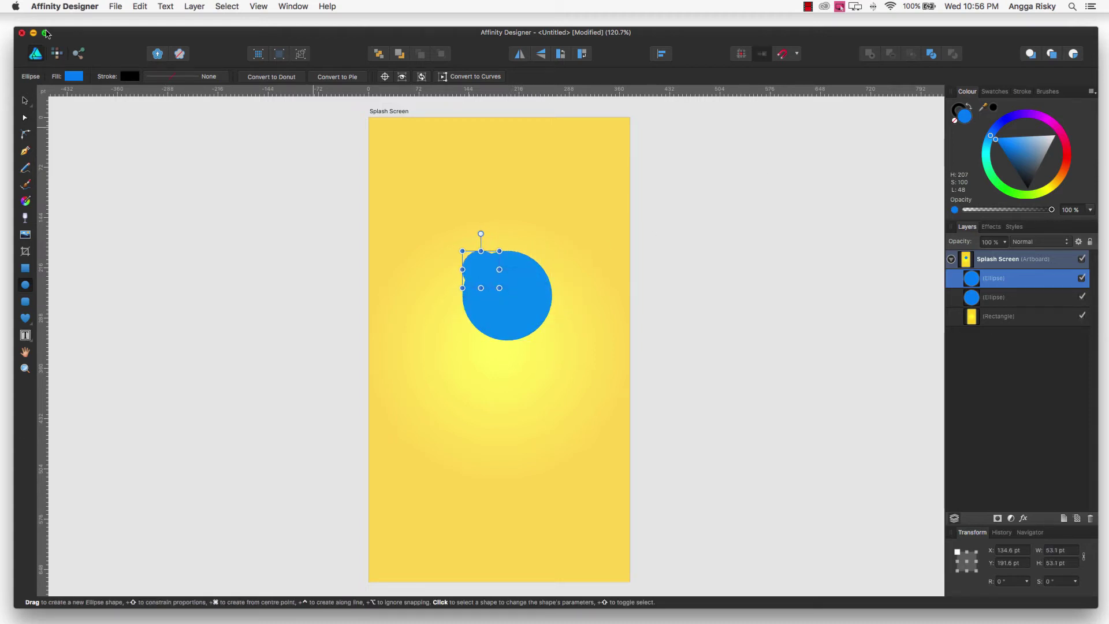
# - Make the copy white, shrink it further, and nudge it onto the blue circle's upper-left edge
pyautogui.click(73, 76)
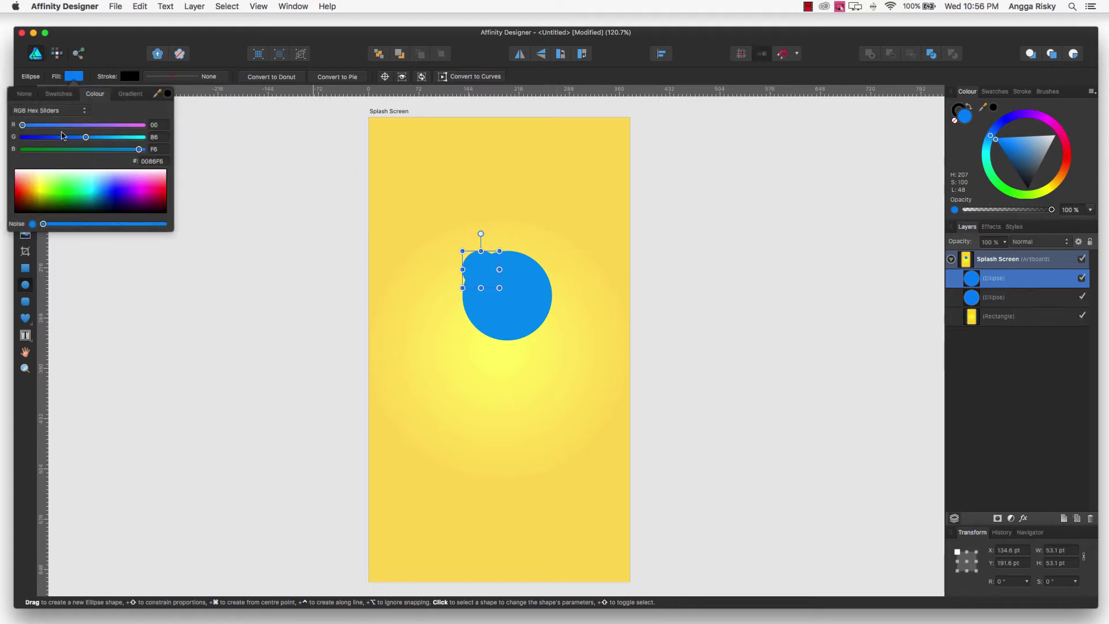
pyautogui.moveTo(35, 127)
pyautogui.mouseDown()
pyautogui.moveTo(116, 125)
pyautogui.moveTo(53, 137)
pyautogui.mouseUp()
pyautogui.moveTo(138, 149); pyautogui.dragTo(26, 170)
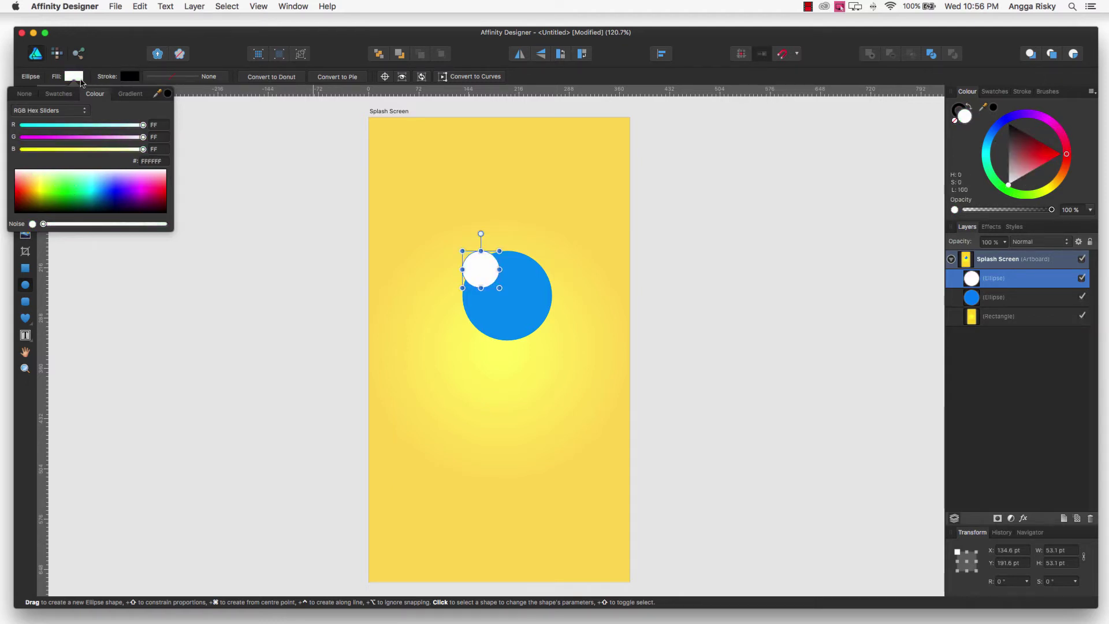
pyautogui.click(75, 78)
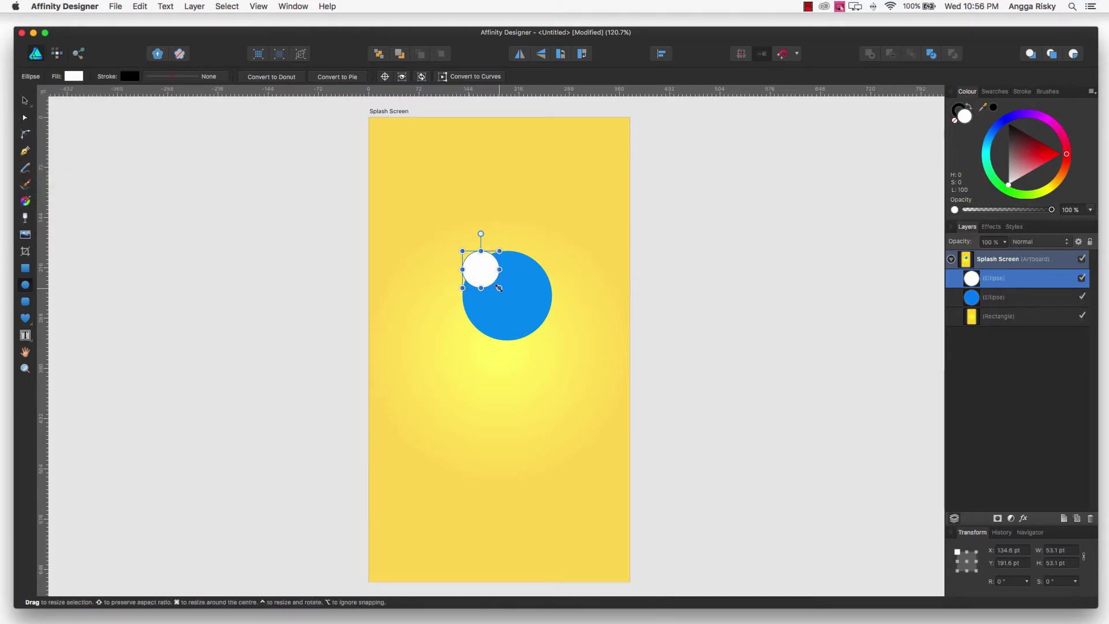
pyautogui.moveTo(500, 288); pyautogui.dragTo(483, 273)
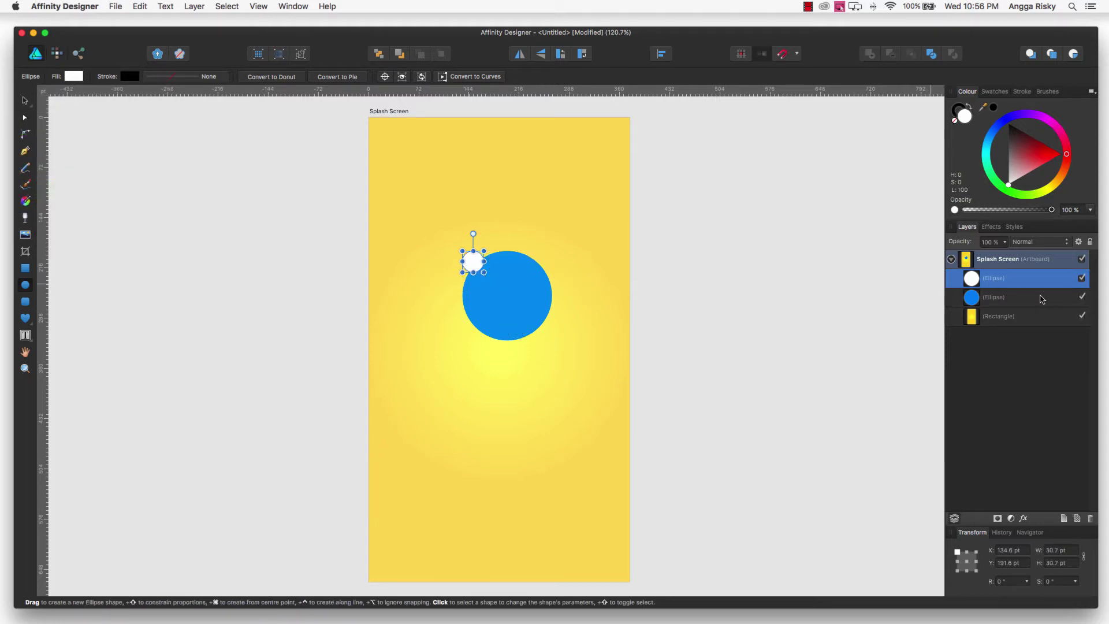
pyautogui.press('v')
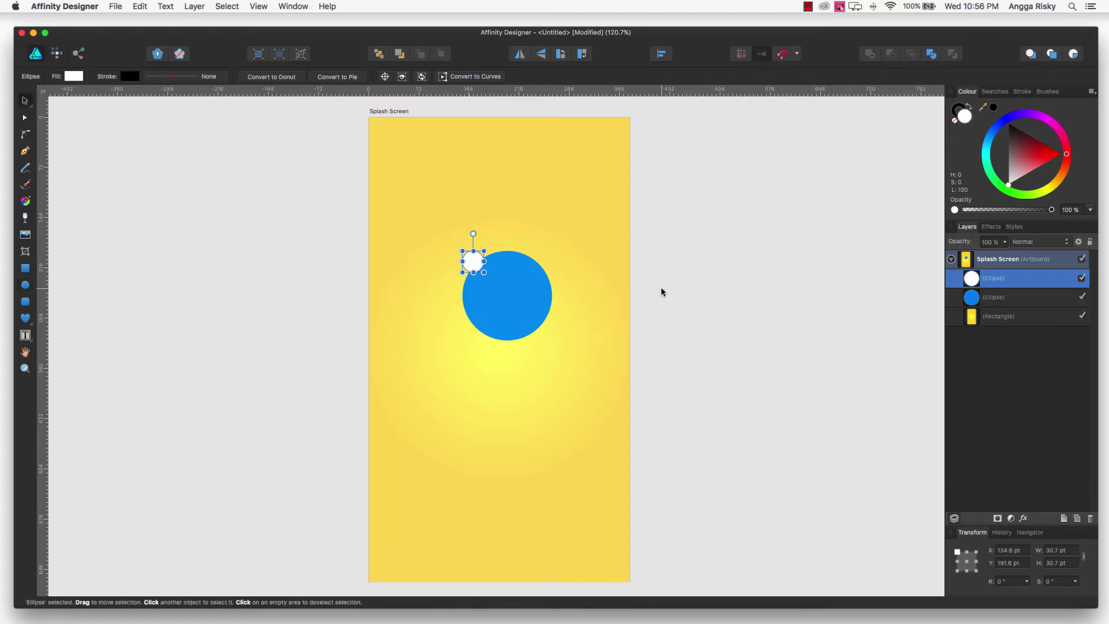
pyautogui.press('Right')
pyautogui.press('Right')
pyautogui.press('Right')
pyautogui.press('Down')
pyautogui.press('Down')
pyautogui.press('Down')
pyautogui.click(989, 298)
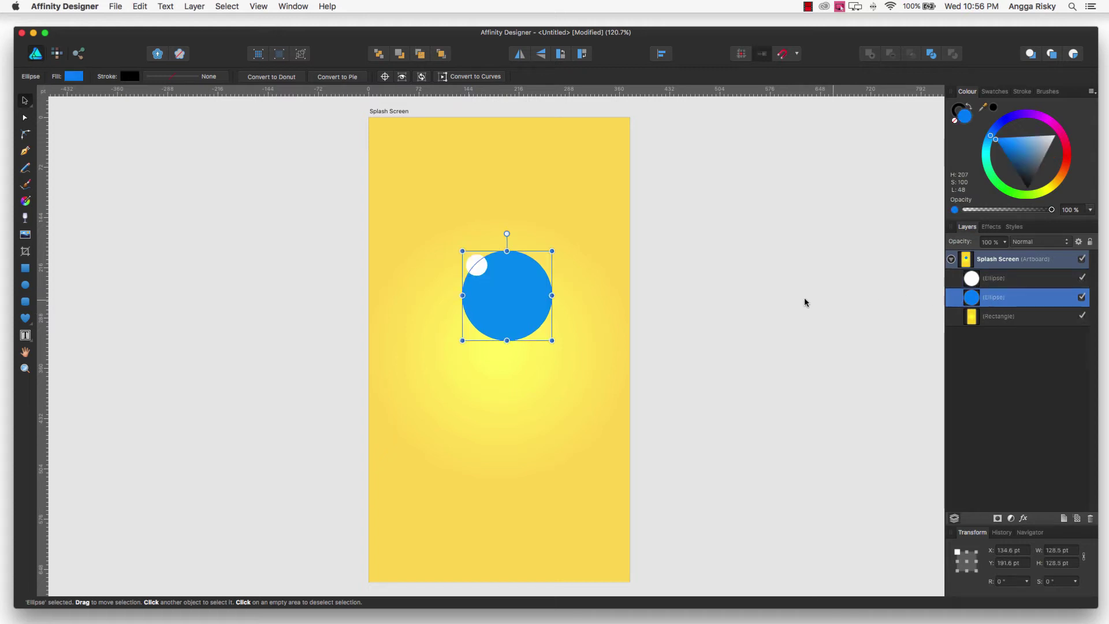
pyautogui.click(671, 284)
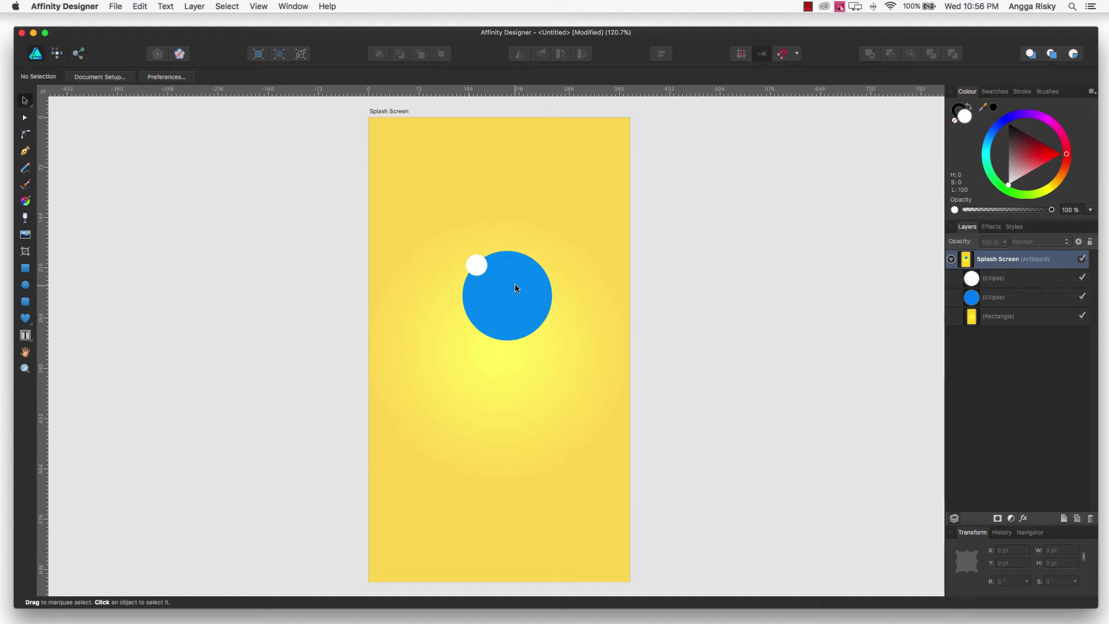
# - Draw a zigzag path across the blue circle with the Pen tool
pyautogui.click(26, 152)
pyautogui.click(487, 303)
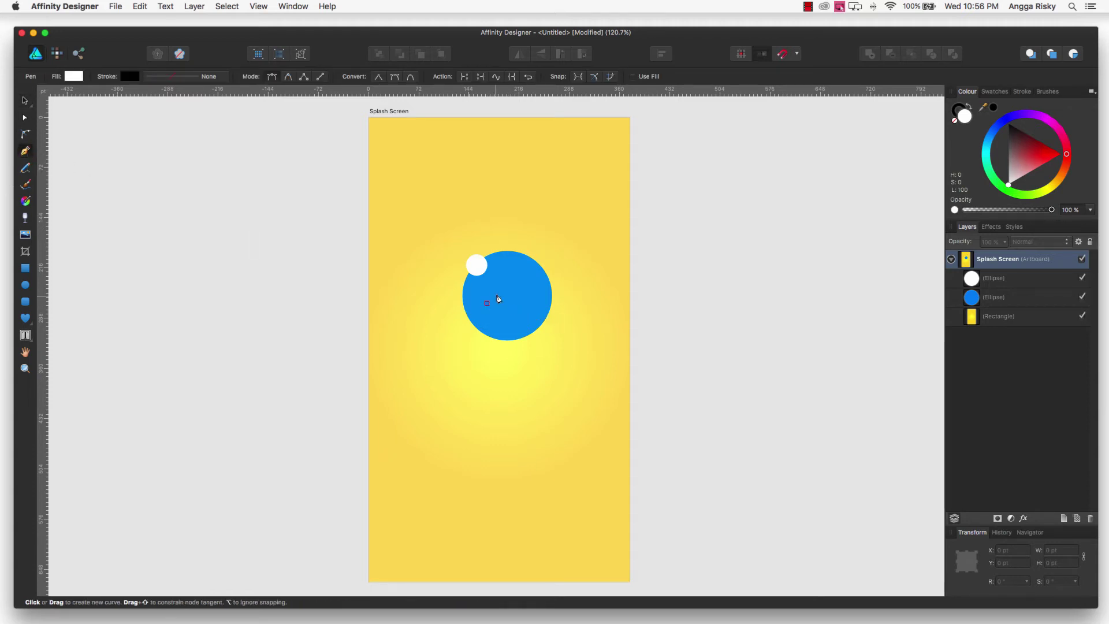
pyautogui.click(507, 284)
pyautogui.click(507, 305)
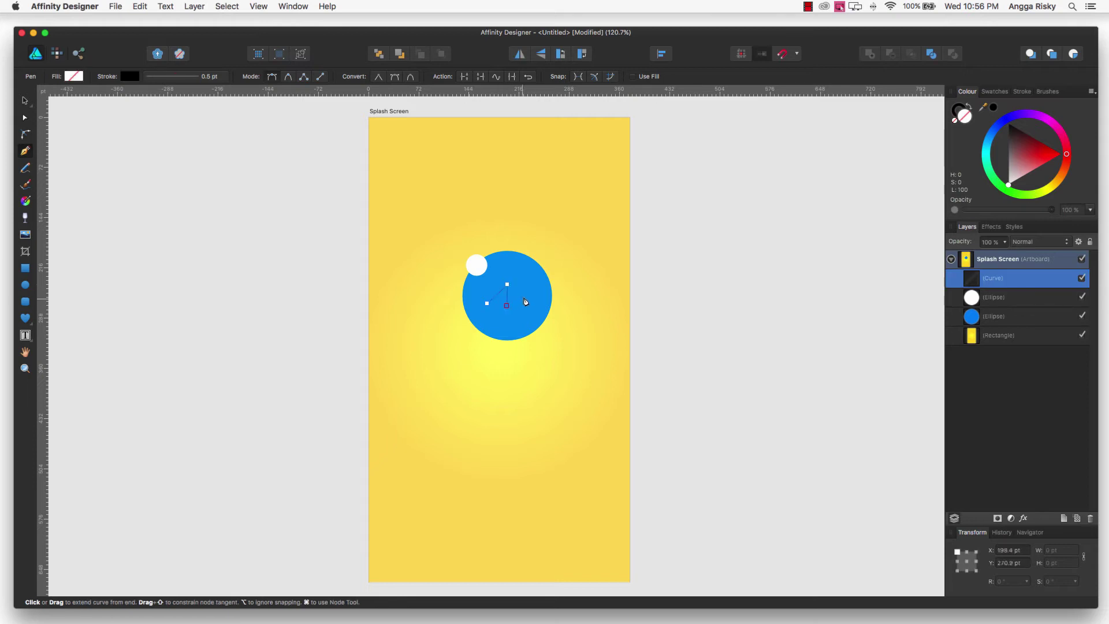
pyautogui.click(529, 296)
pyautogui.press('BackSpace')
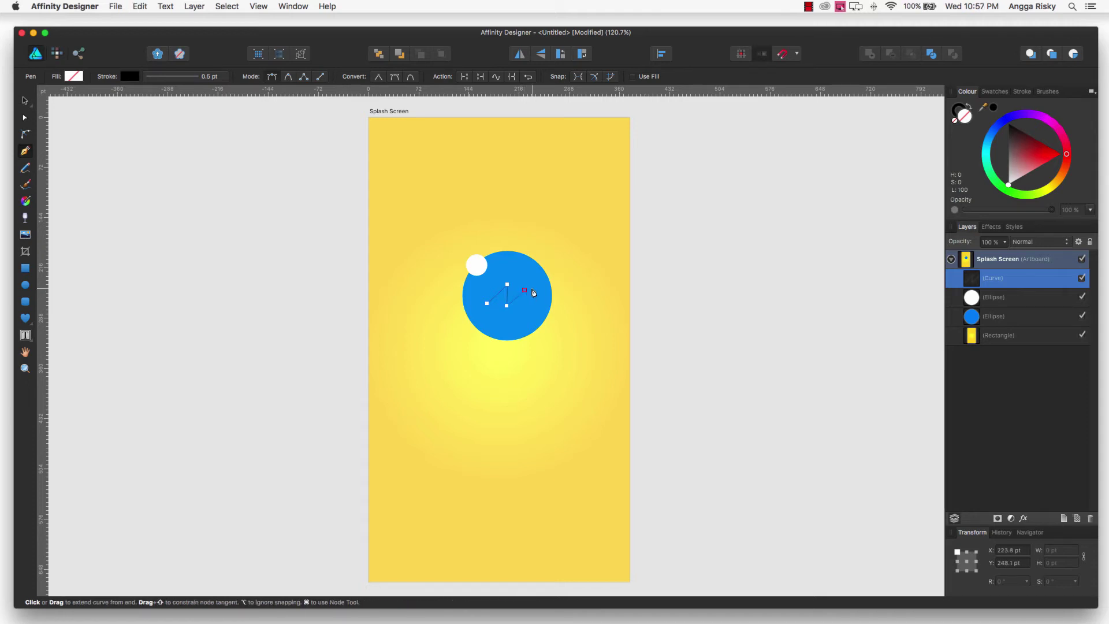
pyautogui.press('Escape')
pyautogui.press('Escape')
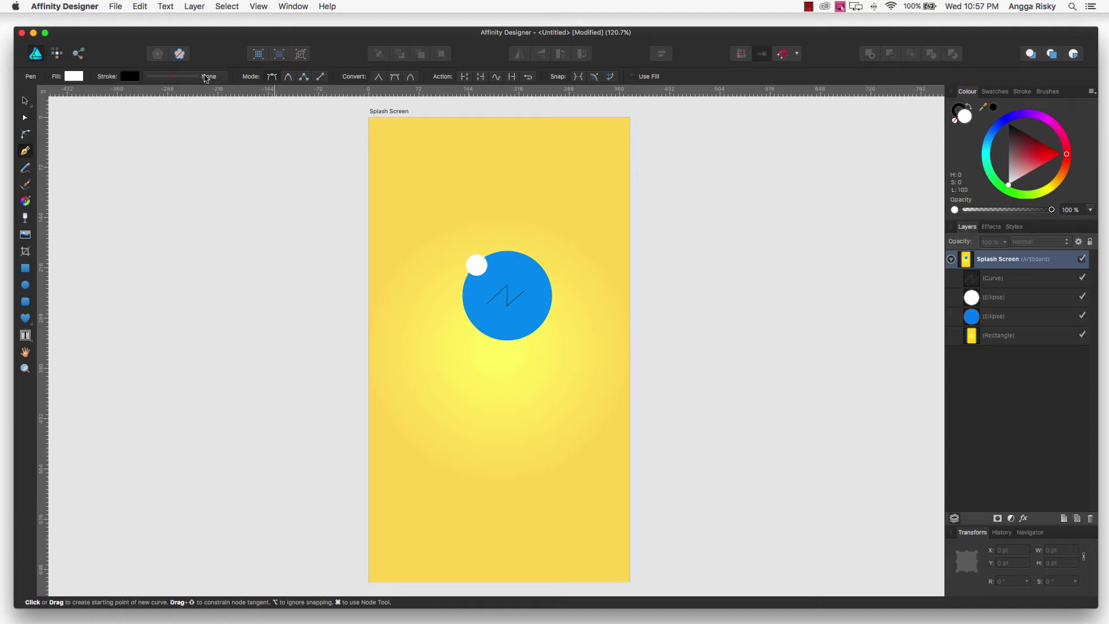
# - Try a solid 10 pt stroke on the path, then set the stroke back to none
pyautogui.click(205, 78)
pyautogui.click(221, 114)
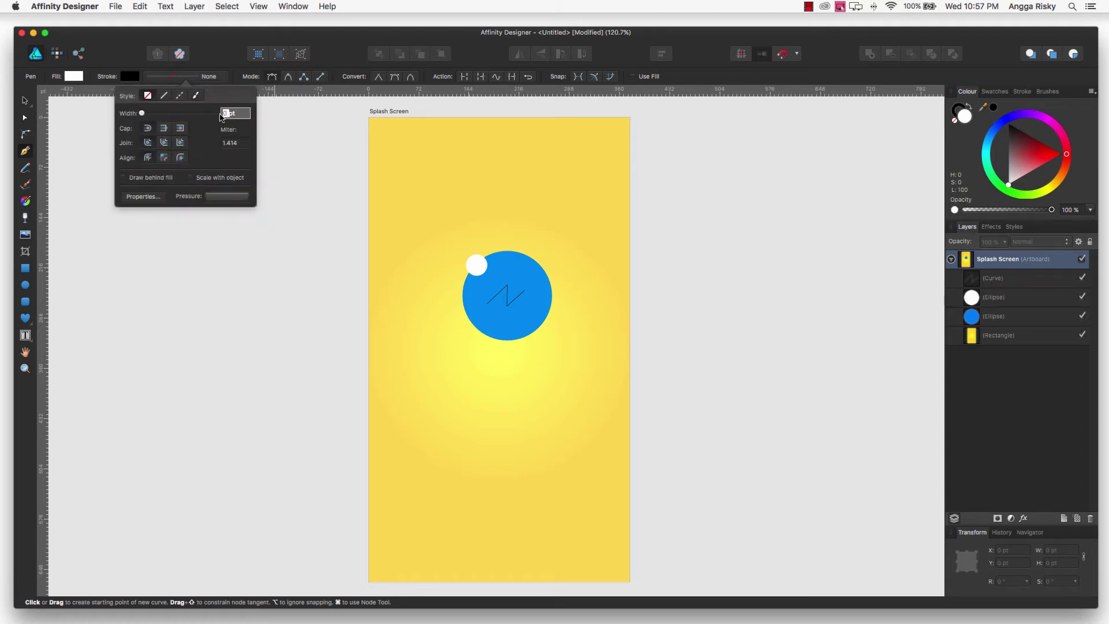
pyautogui.write('10')
pyautogui.click(164, 95)
pyautogui.doubleClick(226, 113)
pyautogui.write('1')
pyautogui.press('Return')
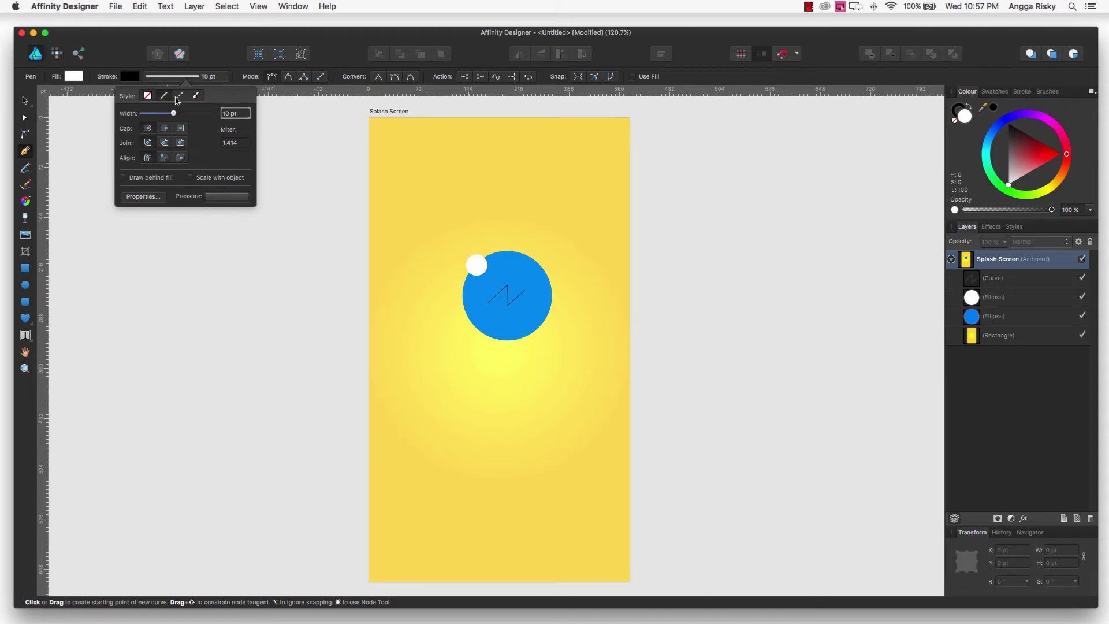
pyautogui.click(148, 96)
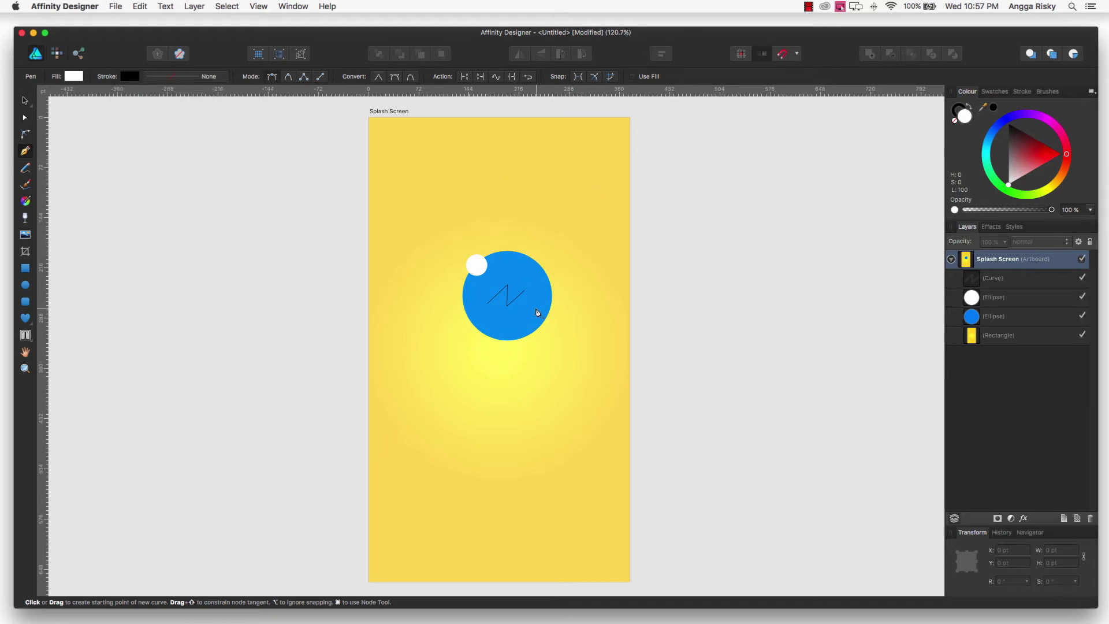
pyautogui.press('v')
# - Give the zigzag curve a pink fill, then delete it
pyautogui.click(994, 277)
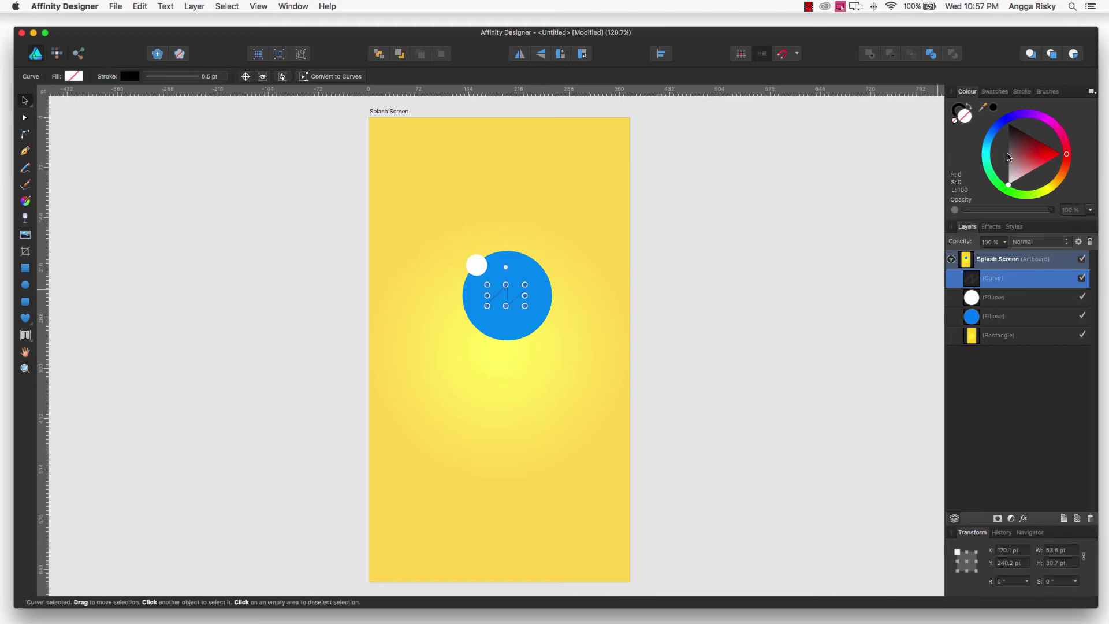
pyautogui.doubleClick(965, 117)
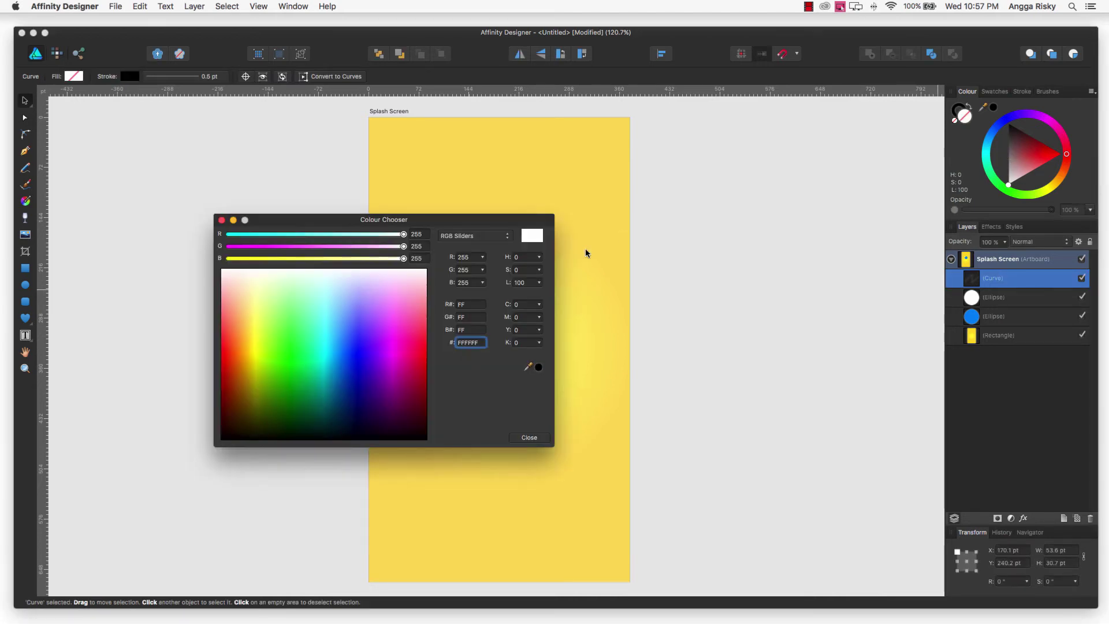
pyautogui.click(389, 301)
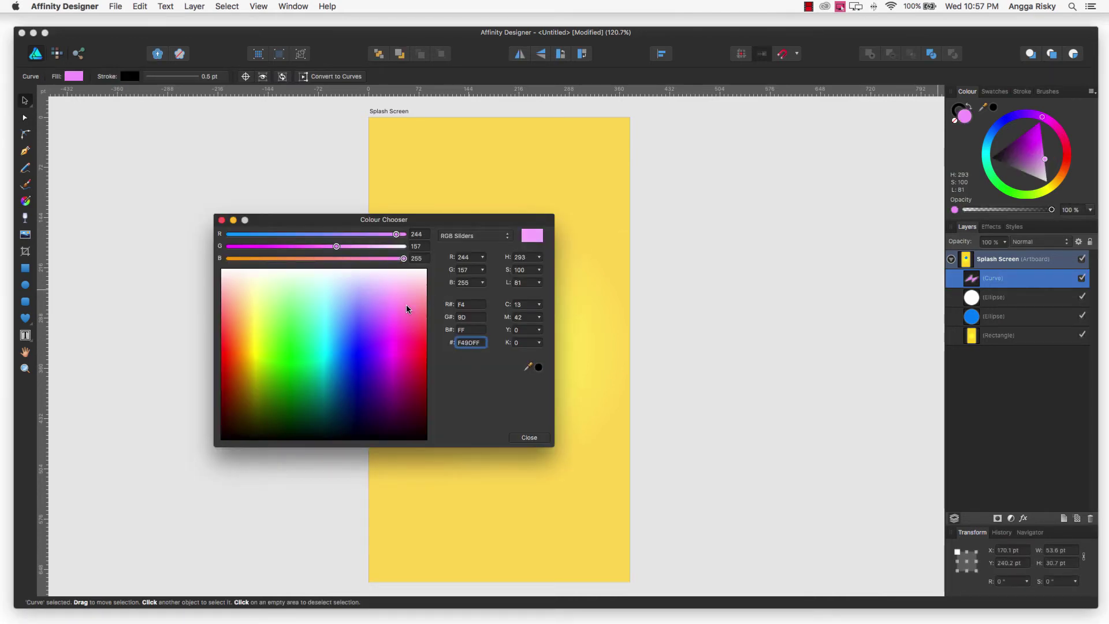
pyautogui.moveTo(436, 276); pyautogui.dragTo(547, 430)
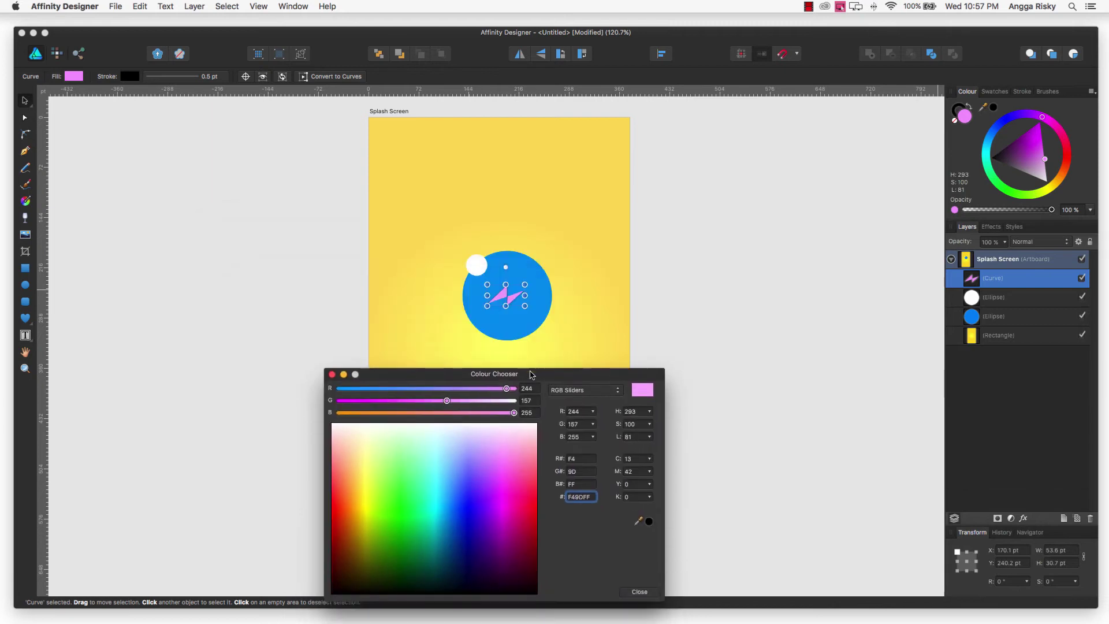
pyautogui.click(639, 591)
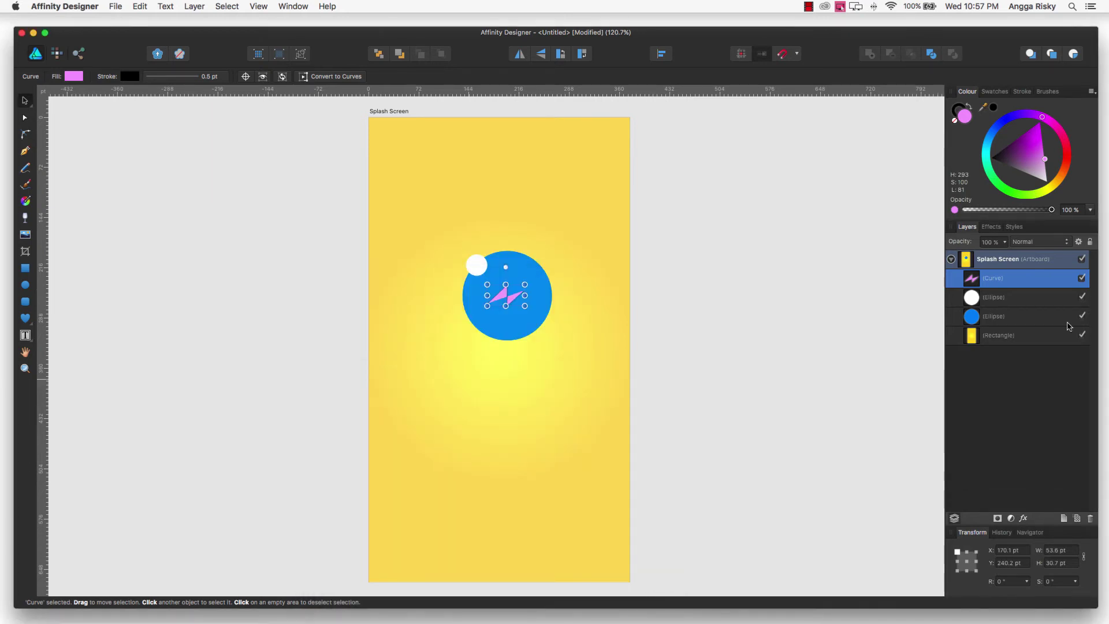
pyautogui.click(1058, 297)
pyautogui.press('Delete')
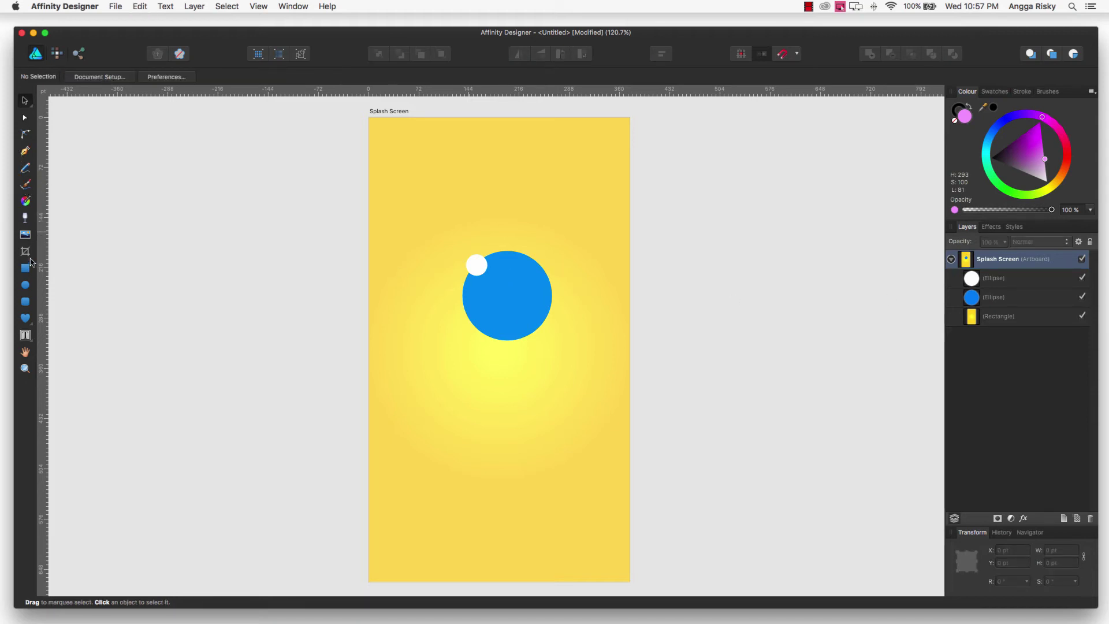
# - Type 'Angga' as artistic text inside the blue circle
pyautogui.click(24, 338)
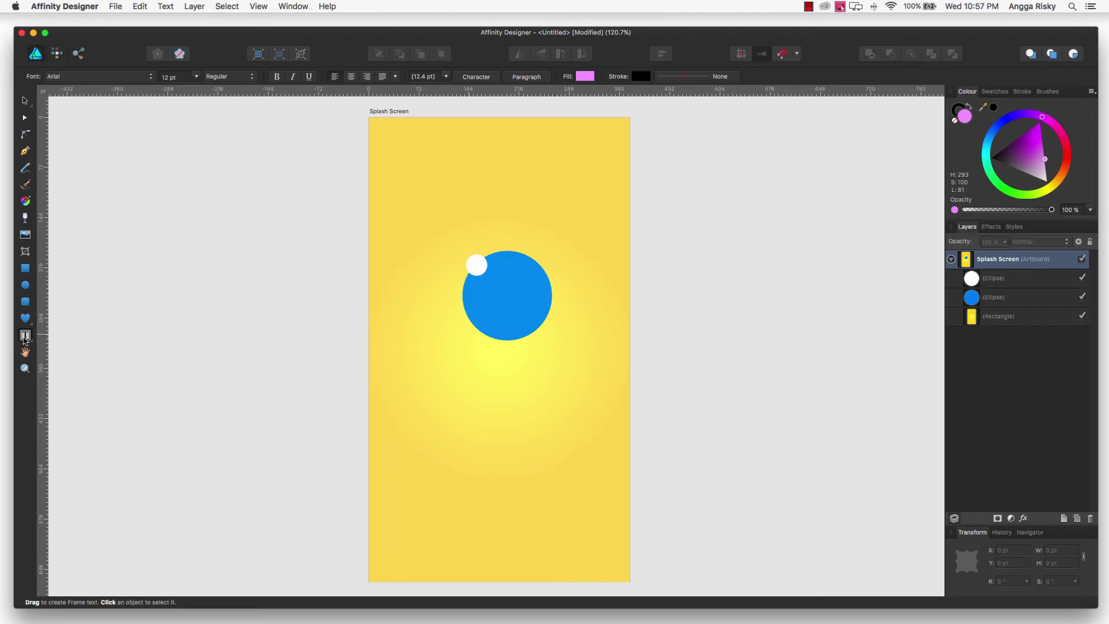
pyautogui.click(25, 337)
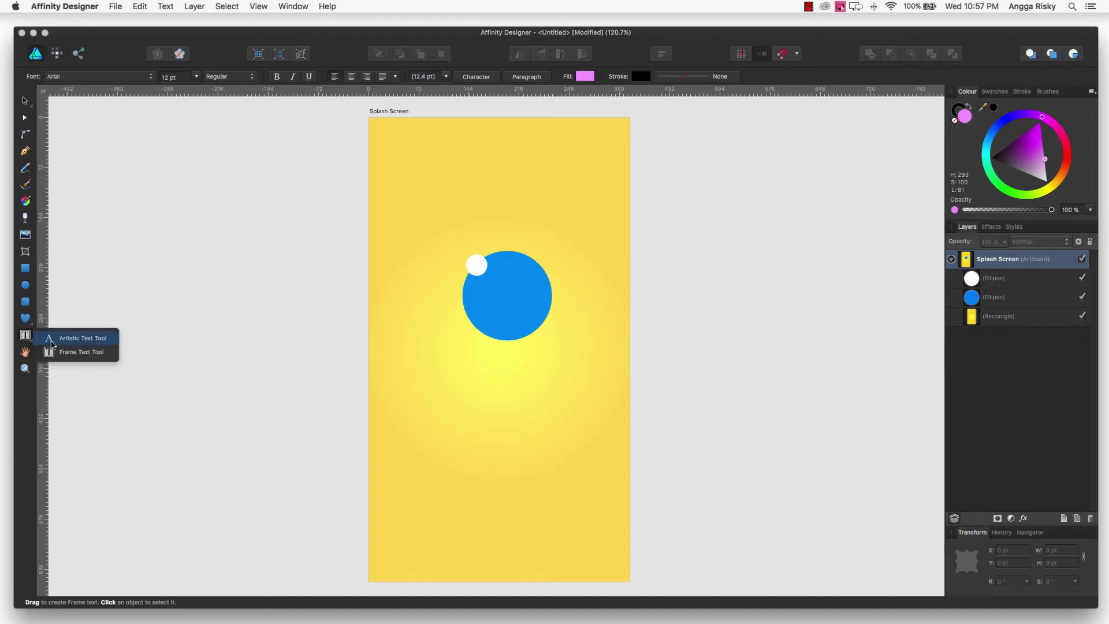
pyautogui.click(64, 334)
pyautogui.click(488, 300)
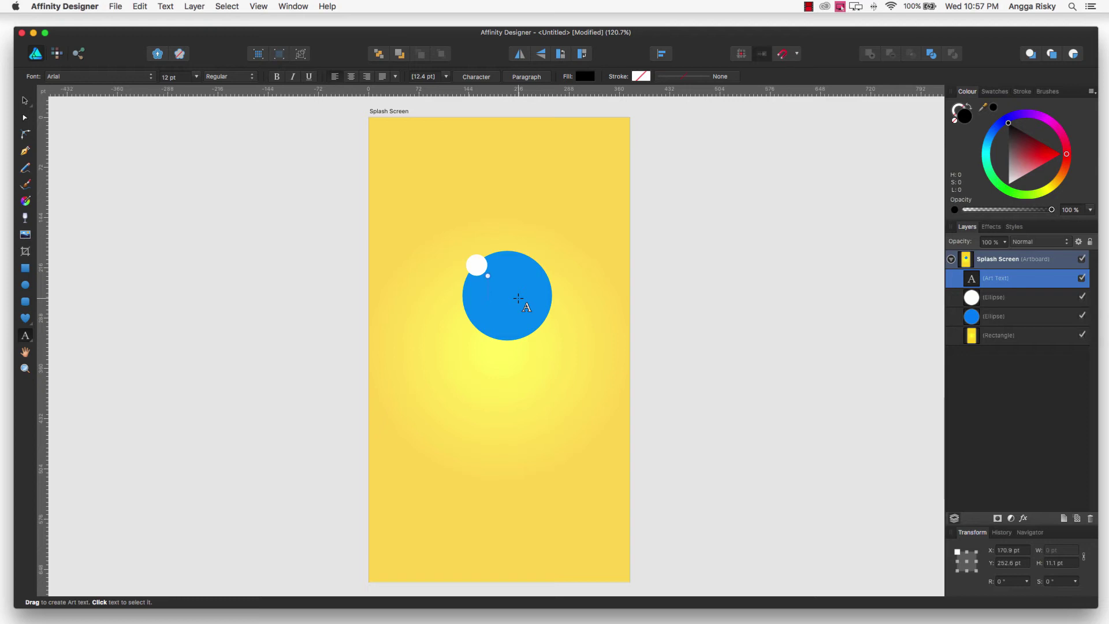
pyautogui.write('Angga')
# - Style the text in Kust at 30 pt with a white (fff) fill
pyautogui.click(149, 77)
pyautogui.click(134, 54)
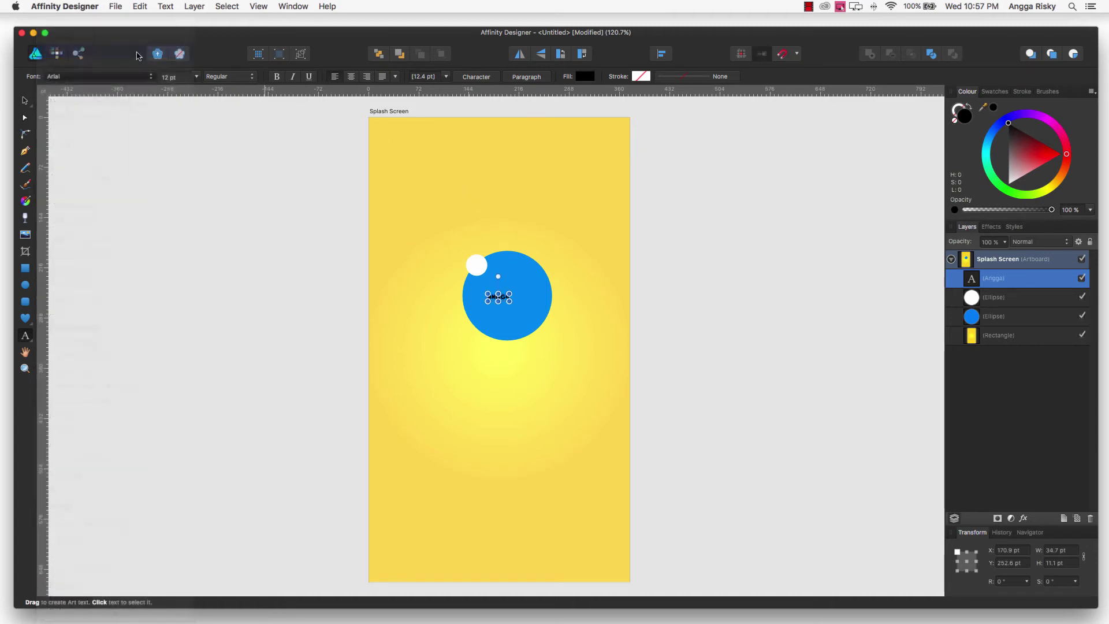
pyautogui.click(197, 77)
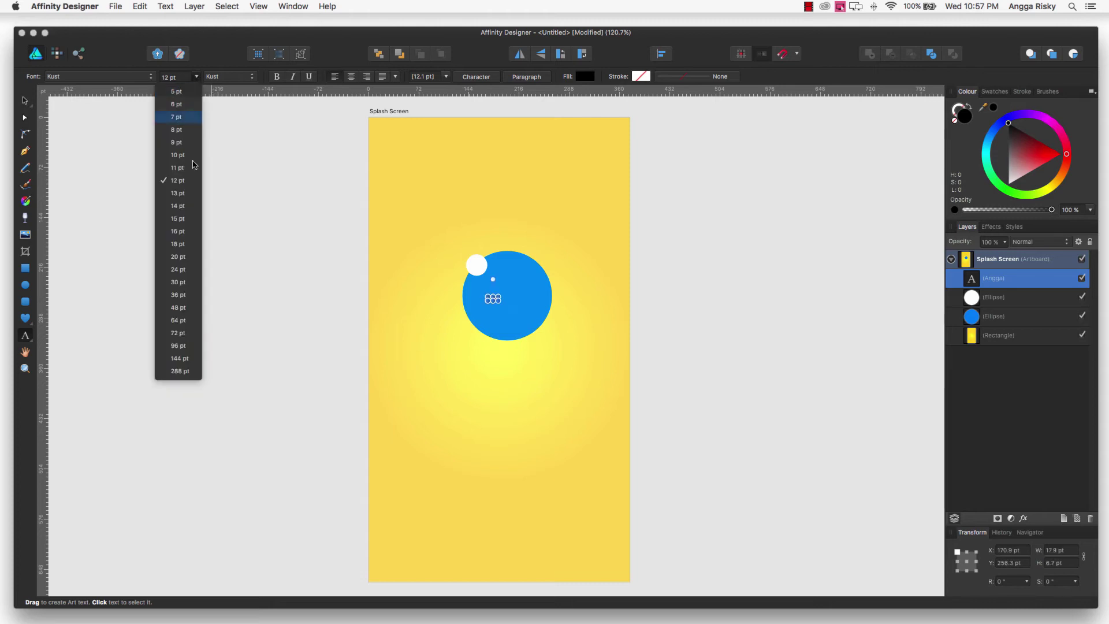
pyautogui.click(189, 282)
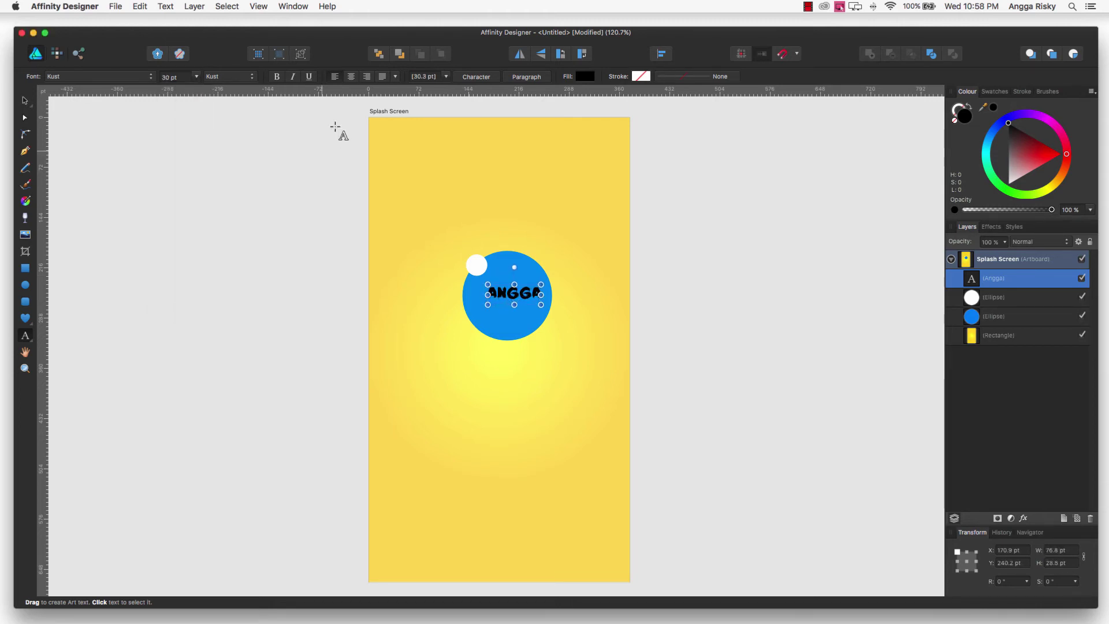
pyautogui.click(585, 76)
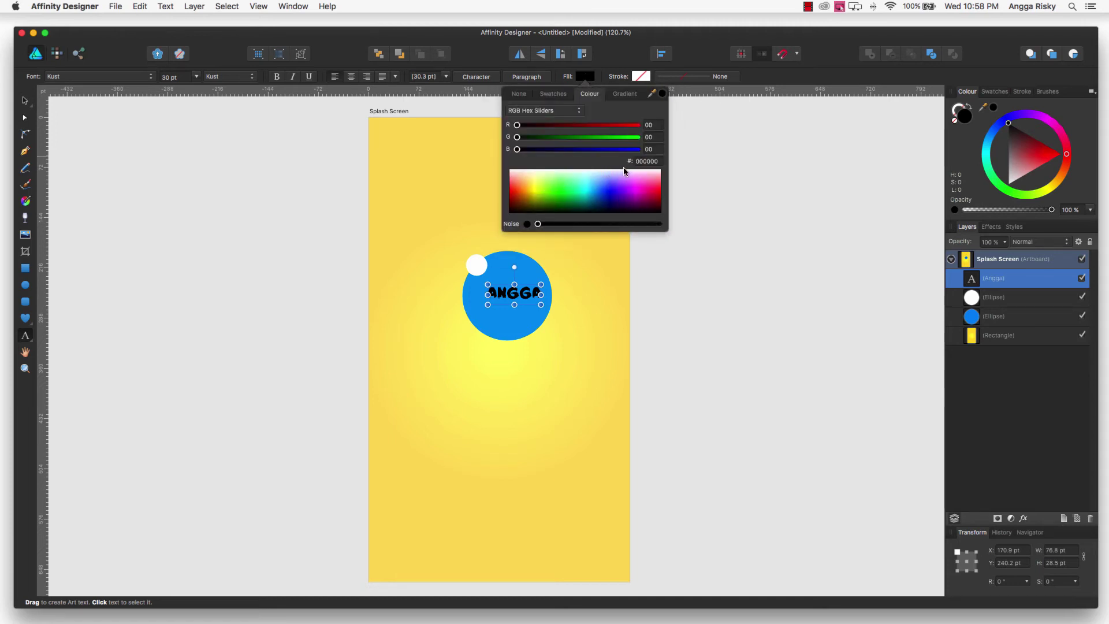
pyautogui.click(652, 162)
pyautogui.write('ff')
pyautogui.write('ffff')
pyautogui.press('Return')
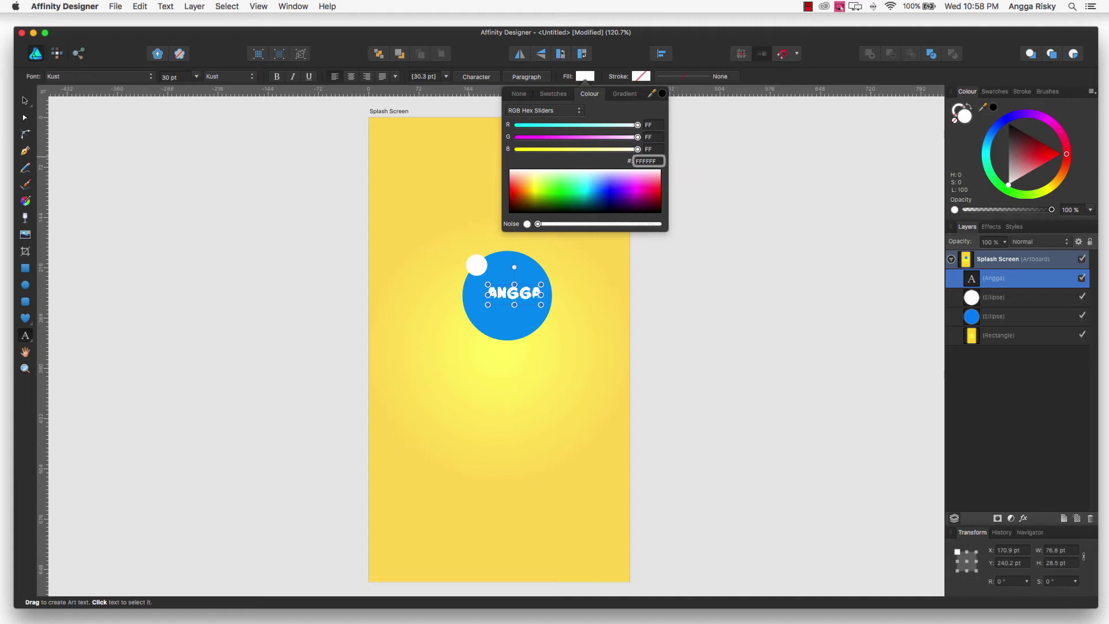
pyautogui.click(585, 76)
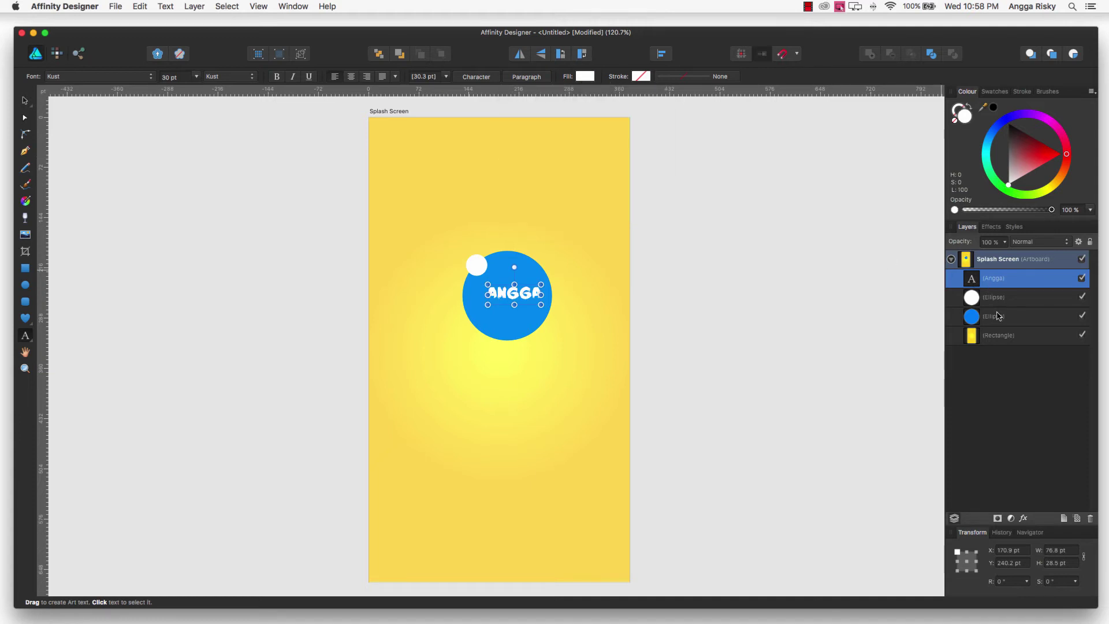
# - Centre the text horizontally and vertically on the blue circle, then deselect
pyautogui.keyDown('super'); pyautogui.click(999, 317); pyautogui.keyUp('super')
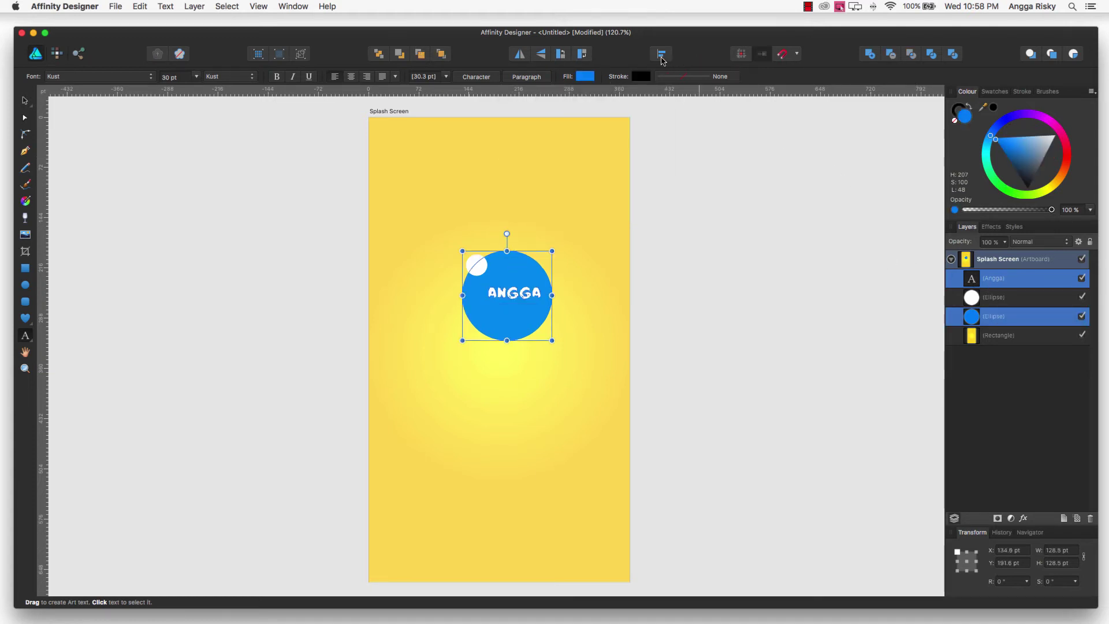
pyautogui.click(660, 57)
pyautogui.click(685, 89)
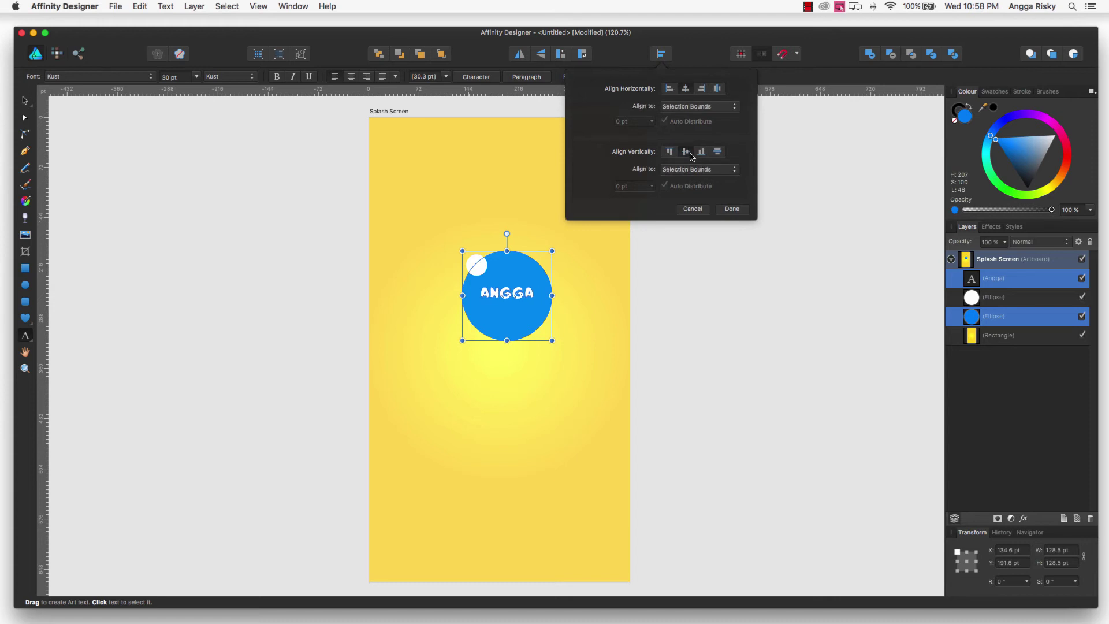
pyautogui.click(685, 151)
pyautogui.press('Escape')
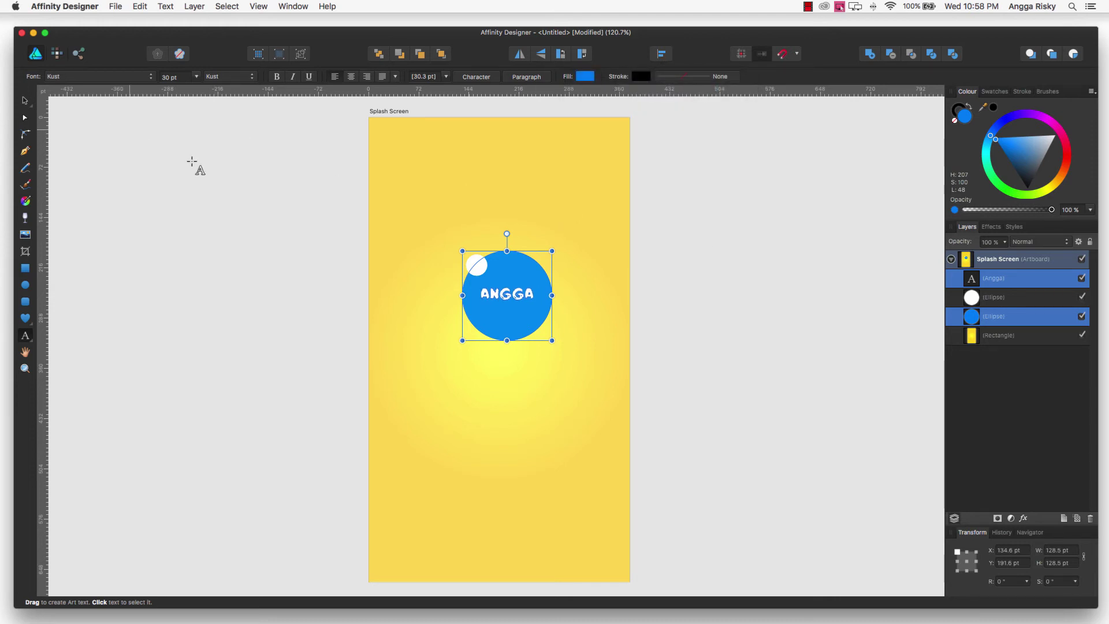
pyautogui.press('v')
pyautogui.click(208, 162)
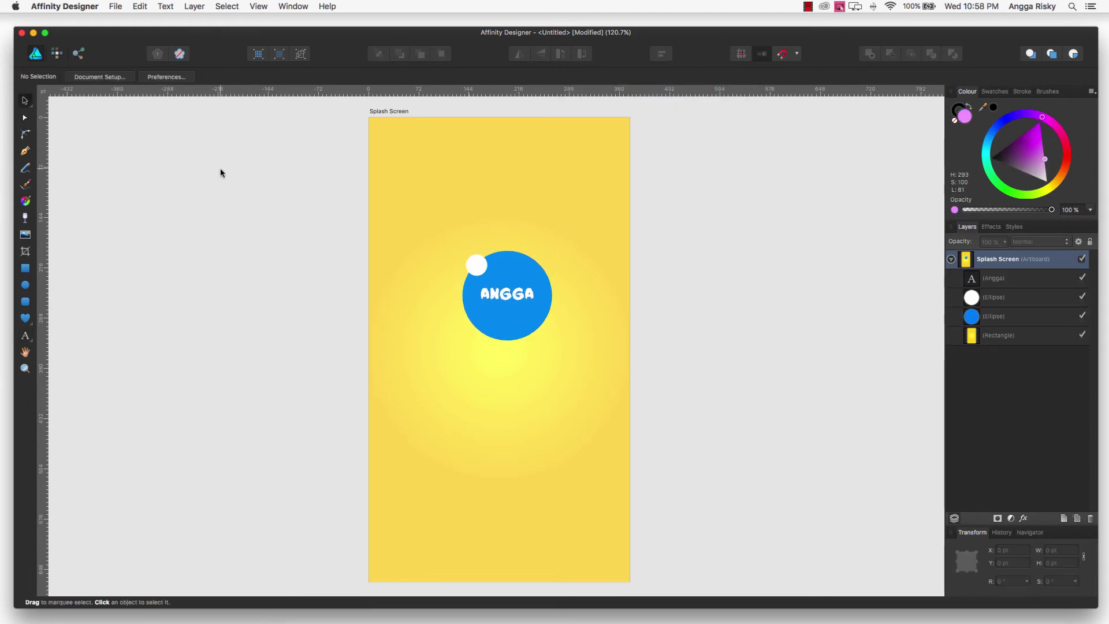
# - Nudge the ANGGA text down and draw a small flat ellipse below the blue circle
pyautogui.click(522, 293)
pyautogui.press('Down')
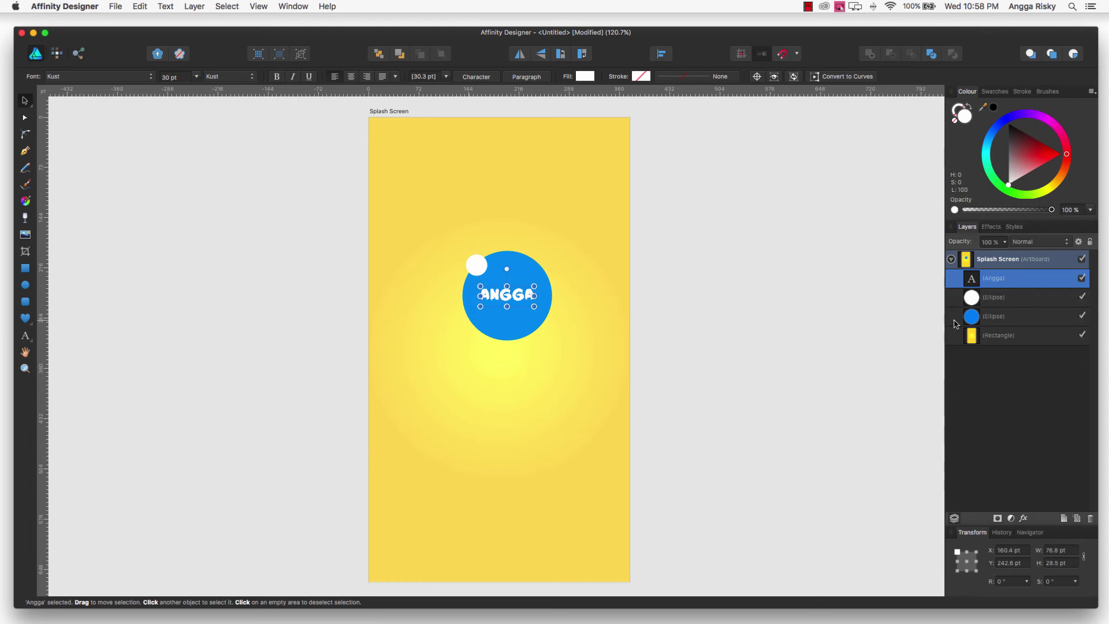
pyautogui.click(25, 284)
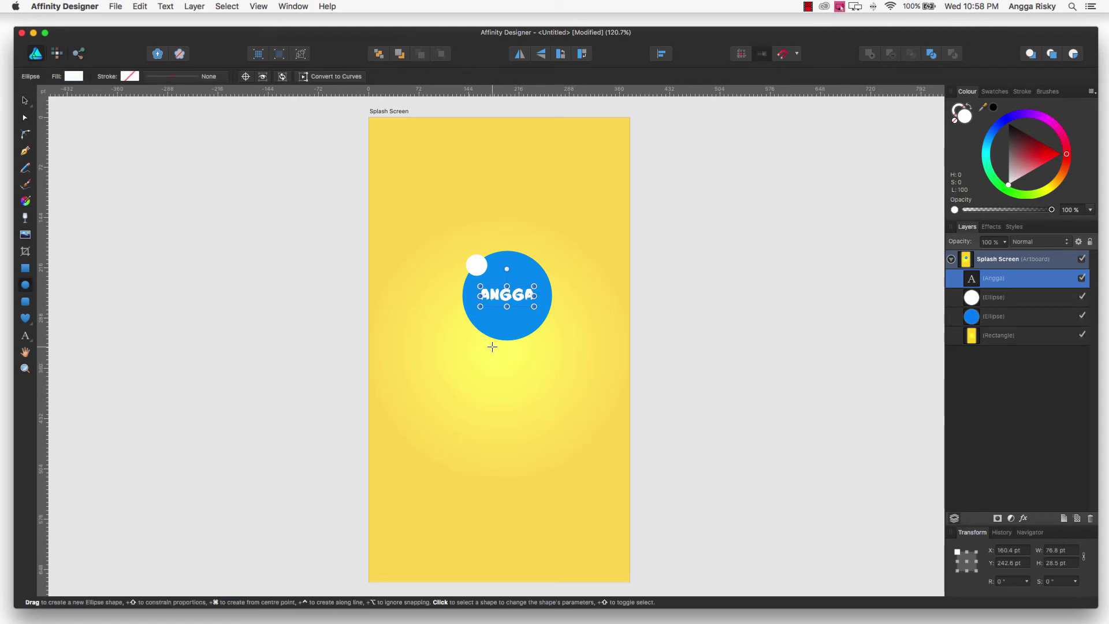
pyautogui.moveTo(492, 346); pyautogui.dragTo(531, 354)
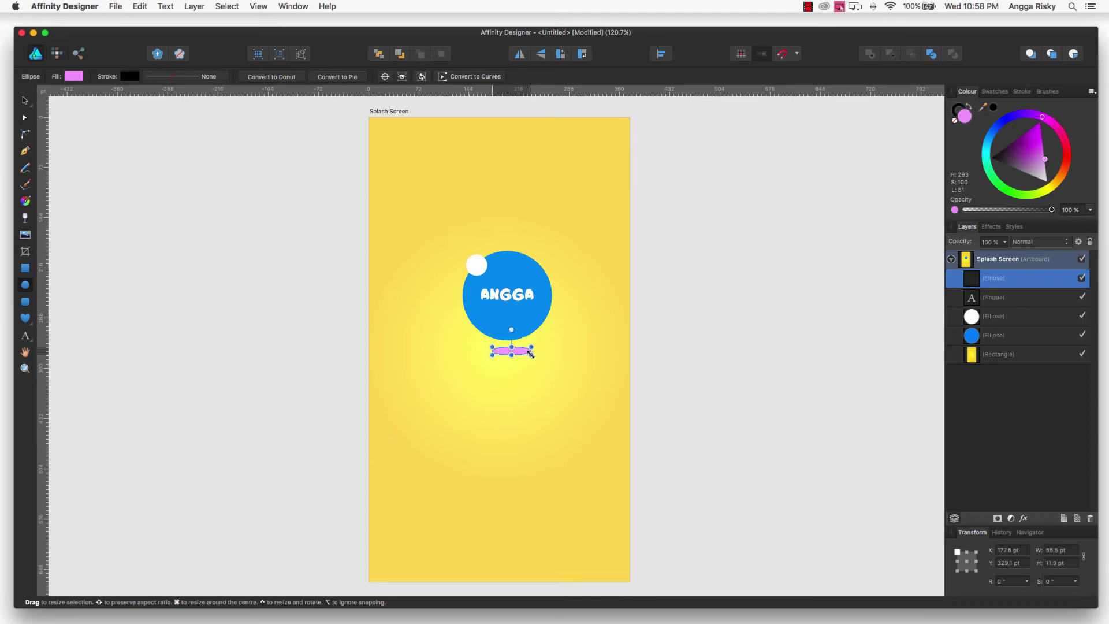
pyautogui.press('v')
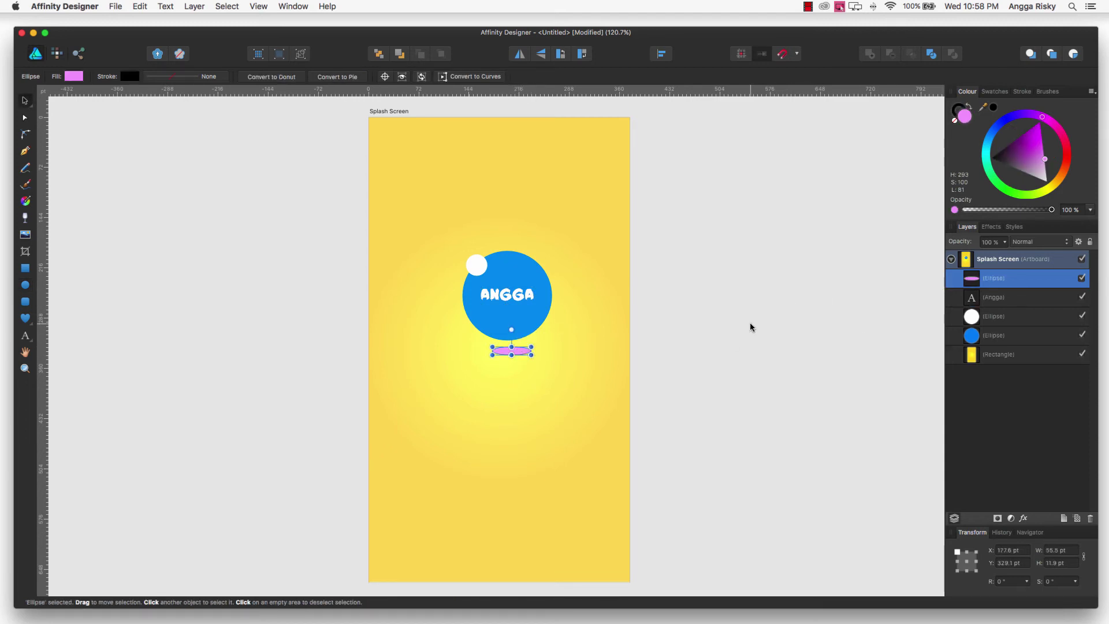
# - Centre the pink ellipse horizontally under the blue circle and nudge it lower
pyautogui.press('Left')
pyautogui.press('Left')
pyautogui.press('Left')
pyautogui.keyDown('super'); pyautogui.click(1008, 334); pyautogui.keyUp('super')
pyautogui.click(661, 53)
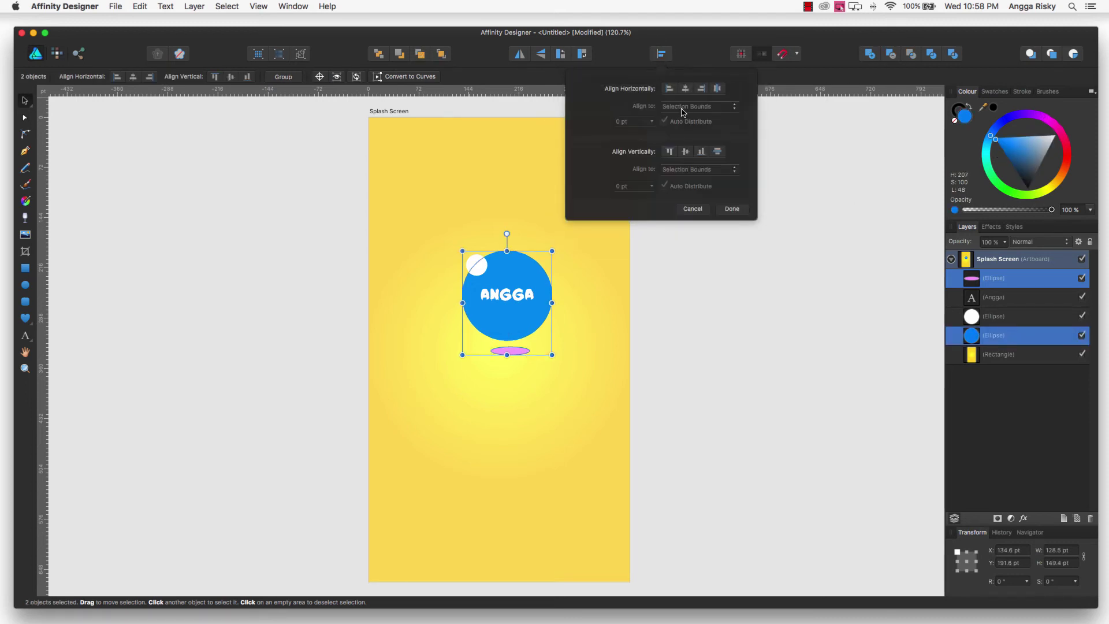
pyautogui.click(685, 88)
pyautogui.click(664, 55)
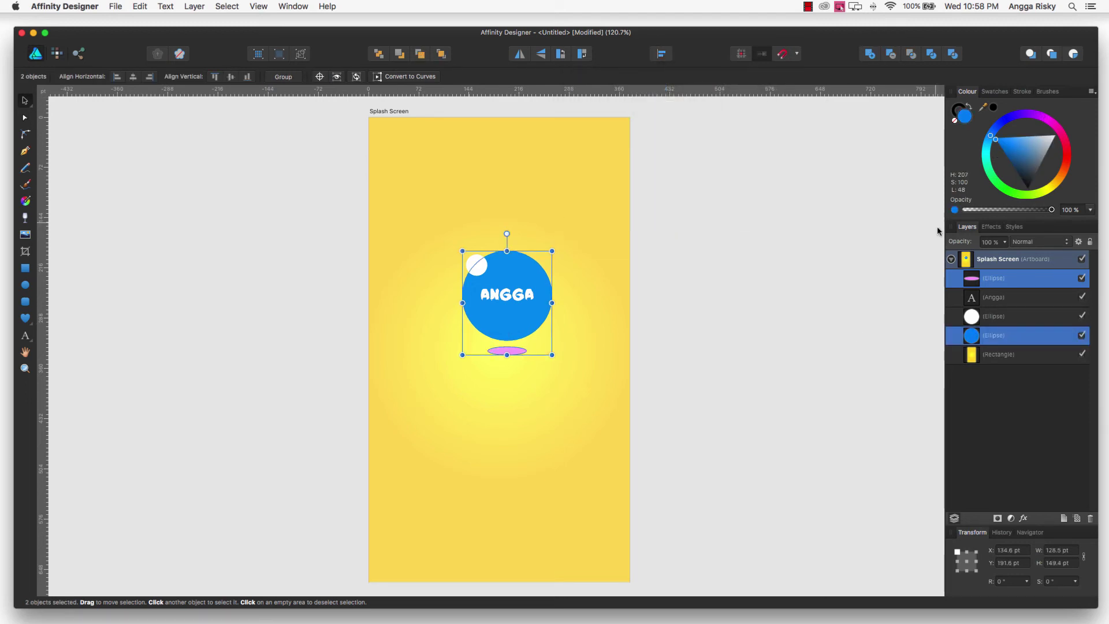
pyautogui.click(997, 286)
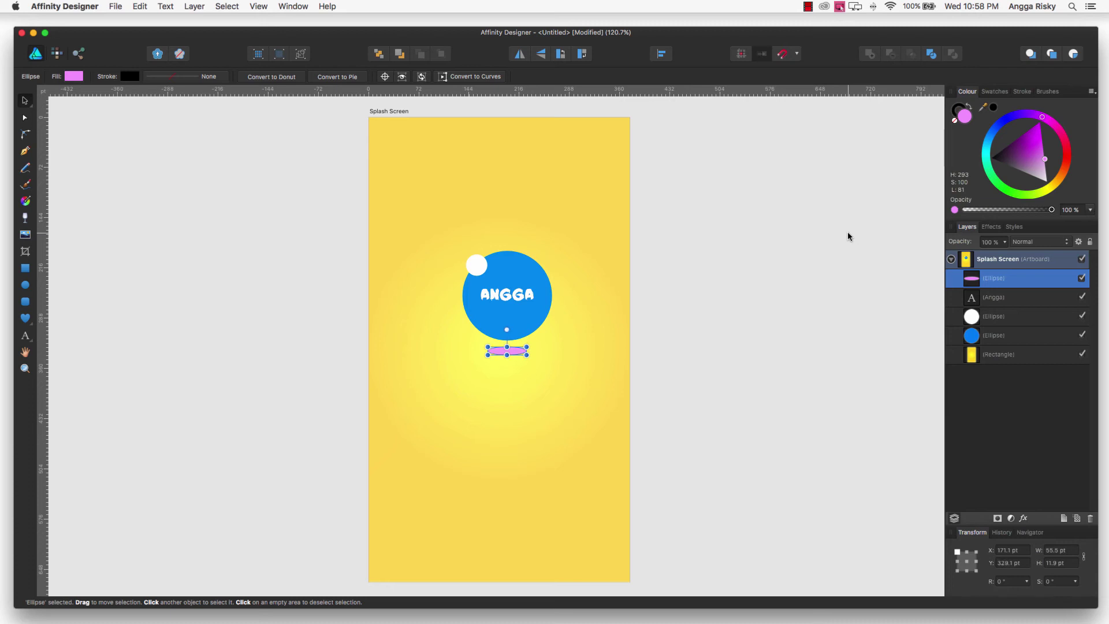
pyautogui.press('Down')
pyautogui.press('Down')
pyautogui.press('Down')
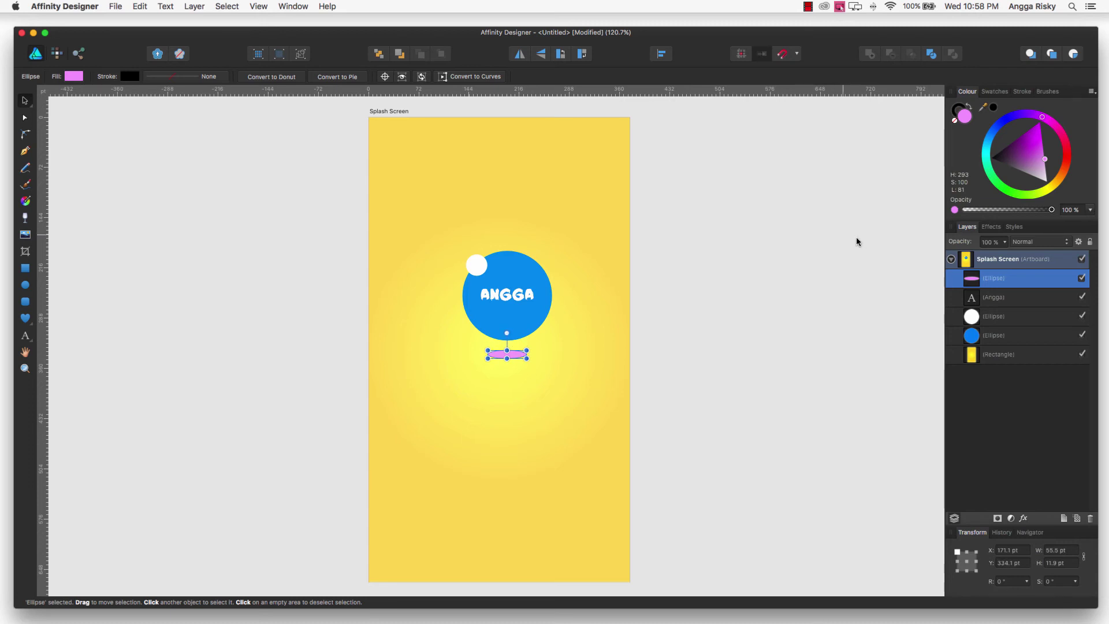
# - Copy the hex code of the background gradient's yellow stop
pyautogui.click(1012, 357)
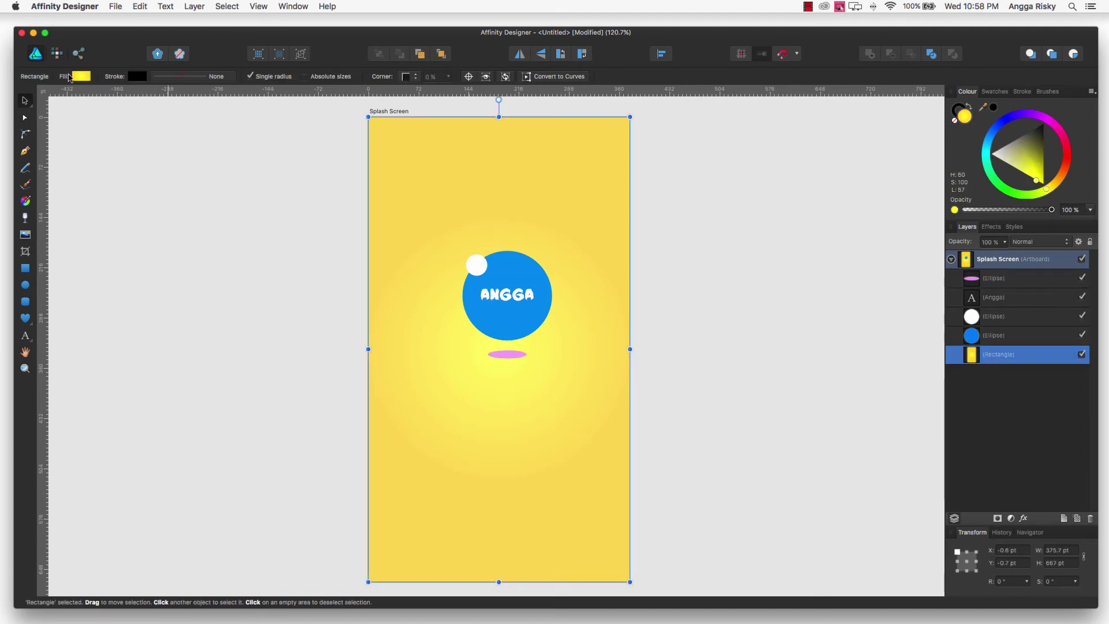
pyautogui.click(81, 76)
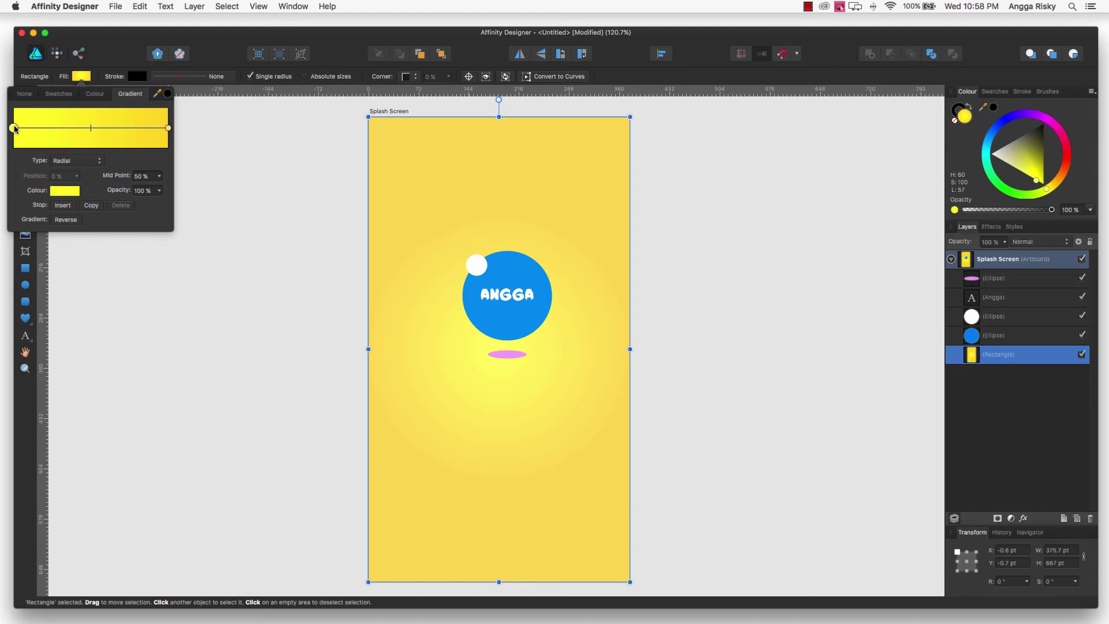
pyautogui.click(74, 193)
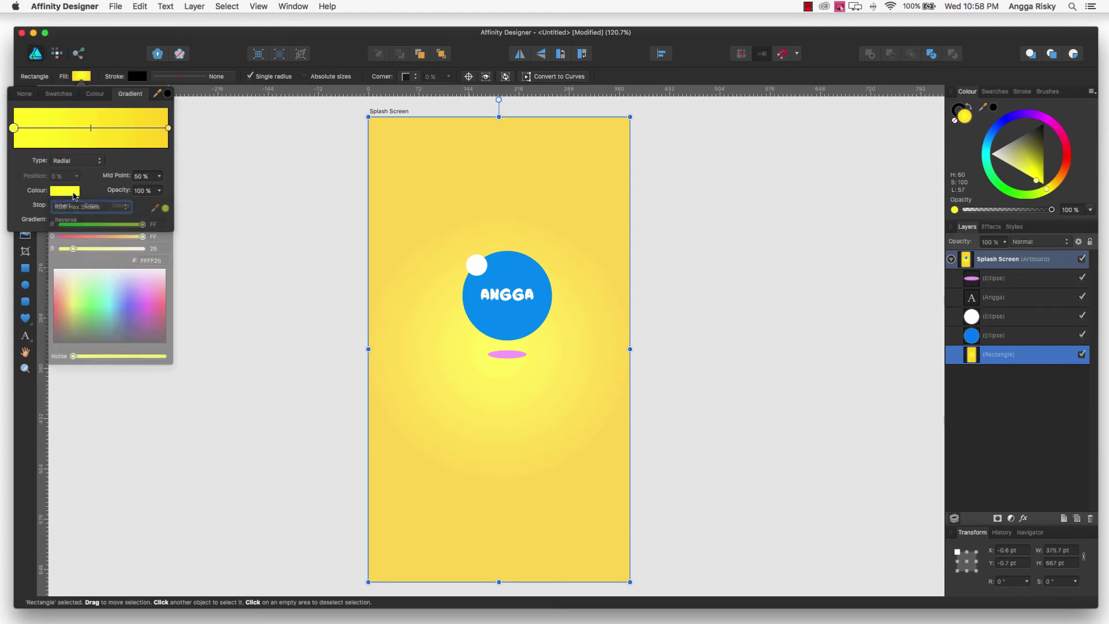
pyautogui.click(156, 261)
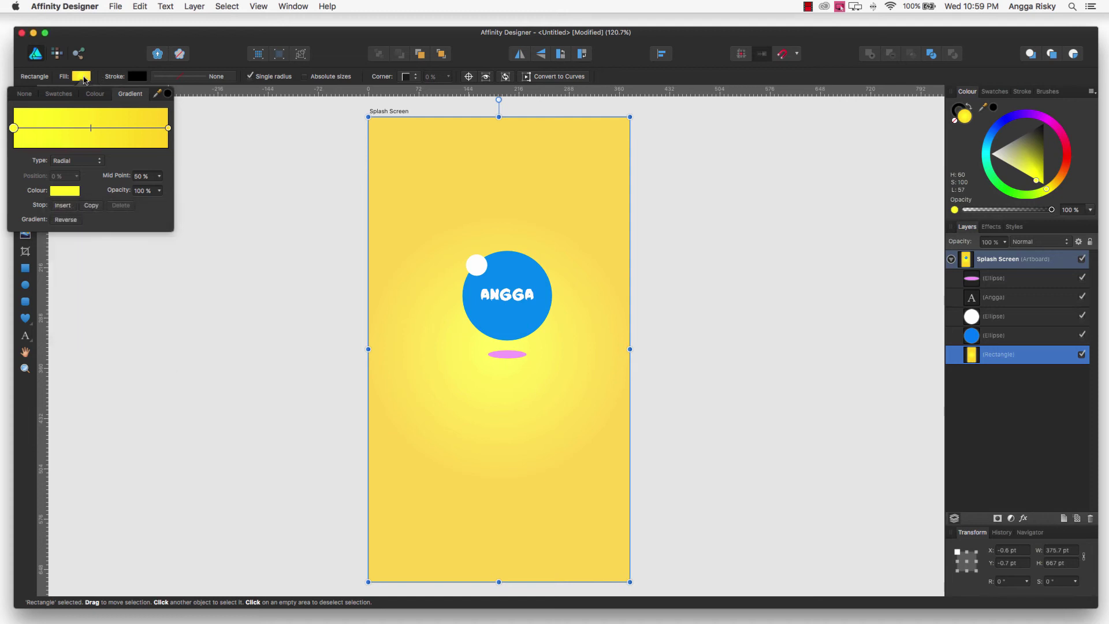
# - Paste that yellow into the pink shadow ellipse's fill, then tune its B and G sliders warmer
pyautogui.click(989, 279)
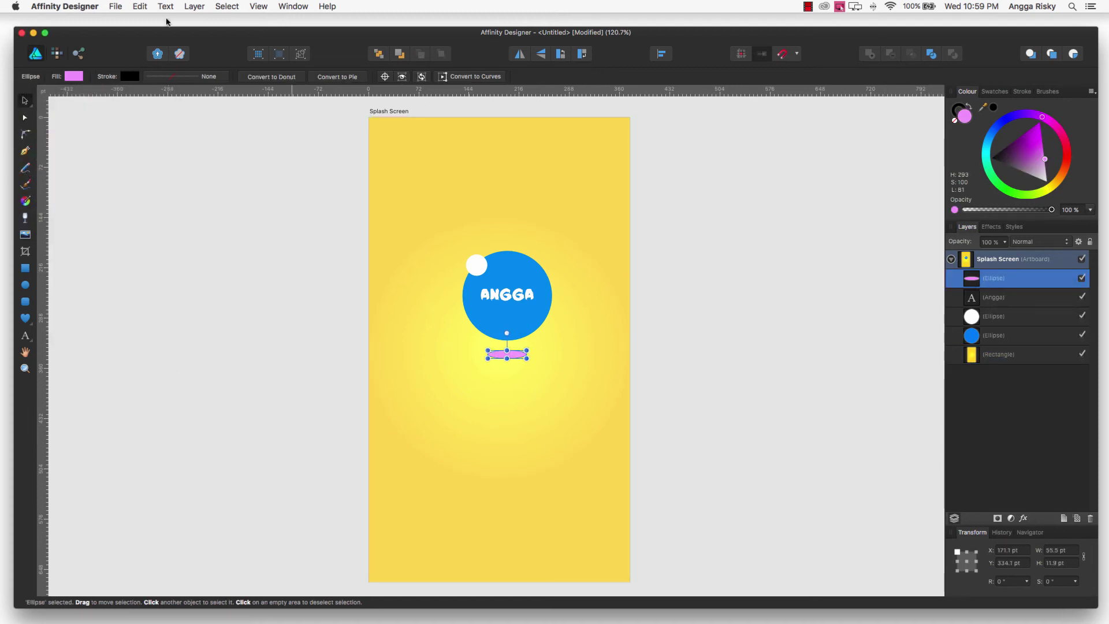
pyautogui.click(71, 81)
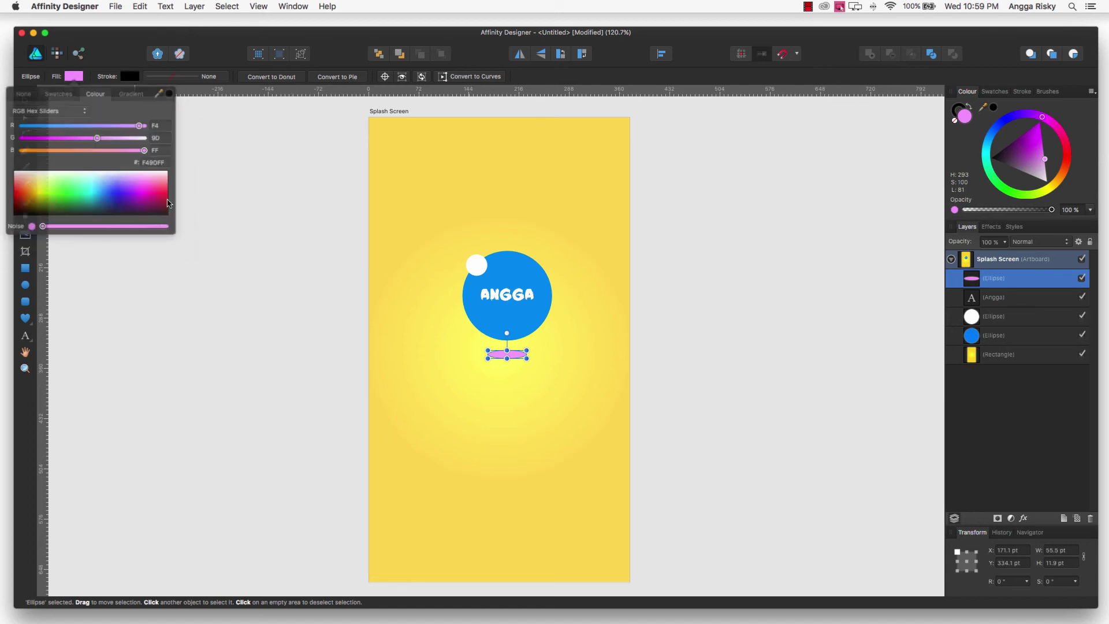
pyautogui.click(154, 162)
pyautogui.write('FFFF26')
pyautogui.press('Return')
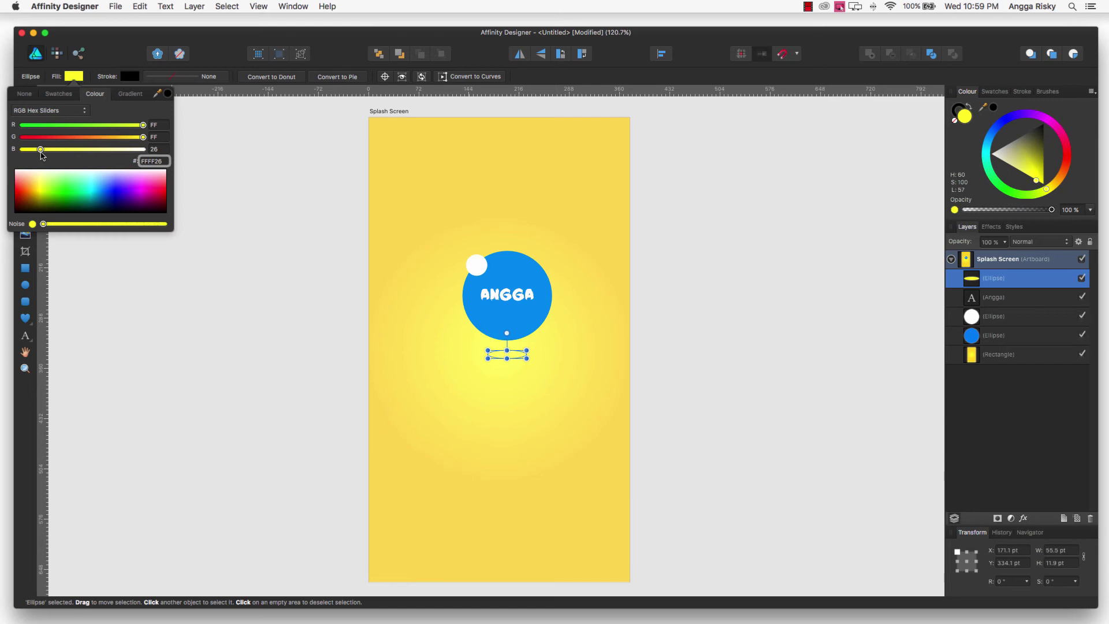
pyautogui.moveTo(40, 149)
pyautogui.mouseDown()
pyautogui.moveTo(21, 149)
pyautogui.moveTo(54, 149)
pyautogui.mouseUp()
pyautogui.moveTo(142, 137)
pyautogui.mouseDown()
pyautogui.moveTo(120, 143)
pyautogui.moveTo(132, 144)
pyautogui.mouseUp()
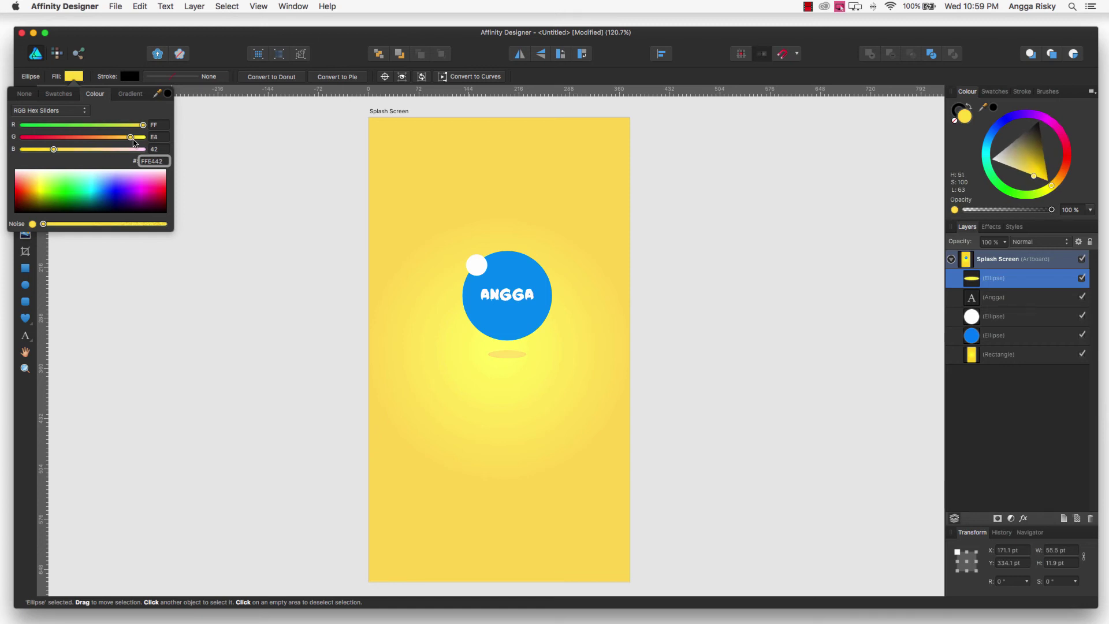
pyautogui.press('super+2')
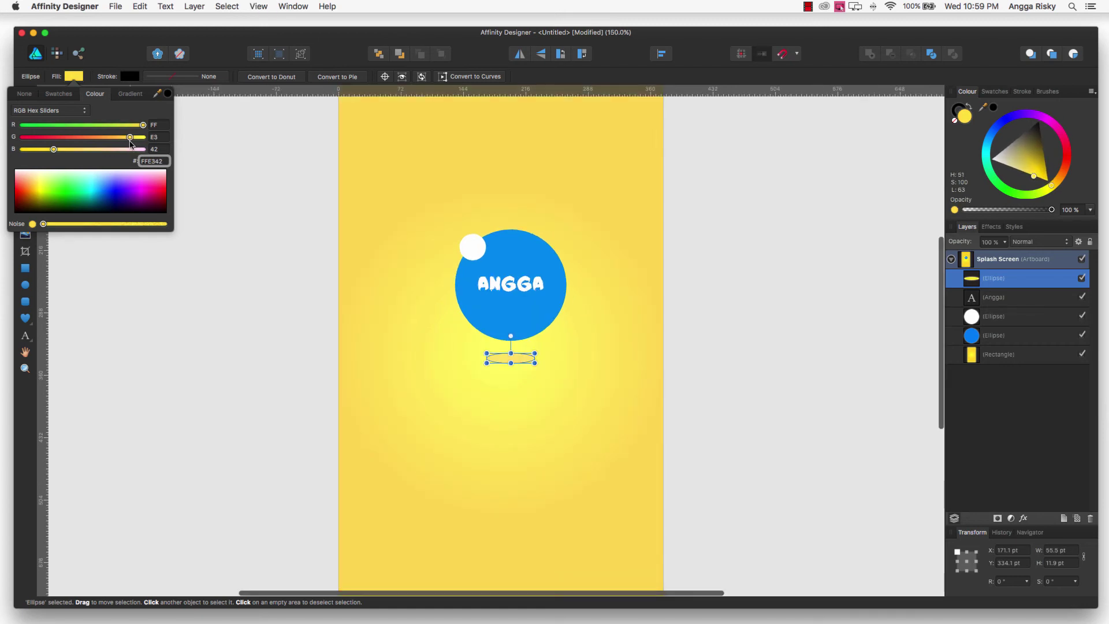
pyautogui.moveTo(131, 143); pyautogui.dragTo(134, 142)
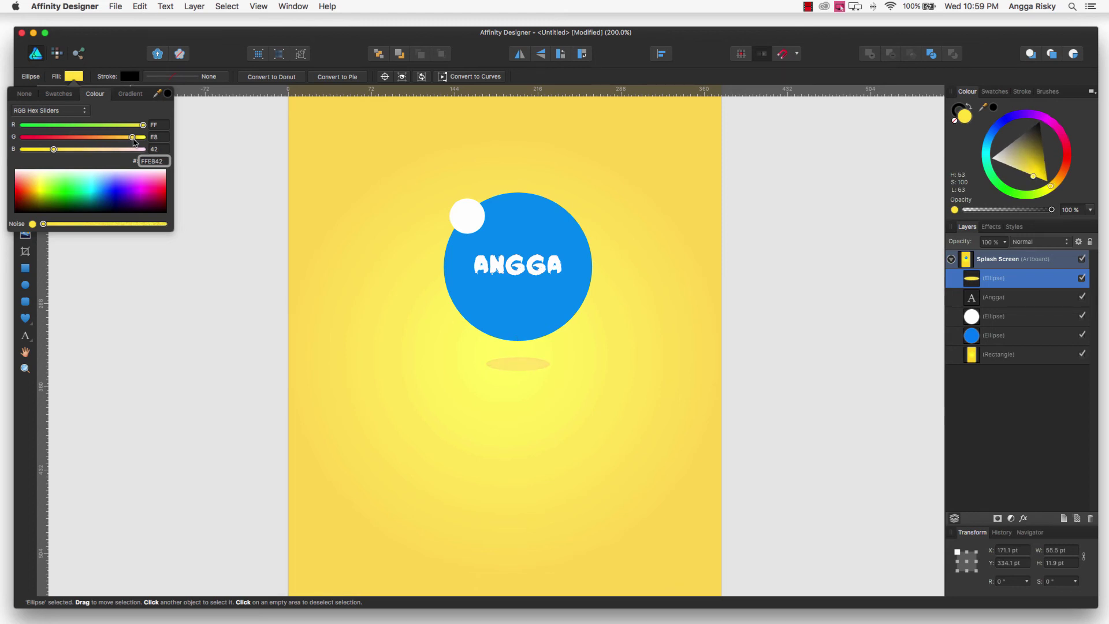
# - Group the four logo layers: circles, ANGGA text and shadow ellipse
pyautogui.click(225, 228)
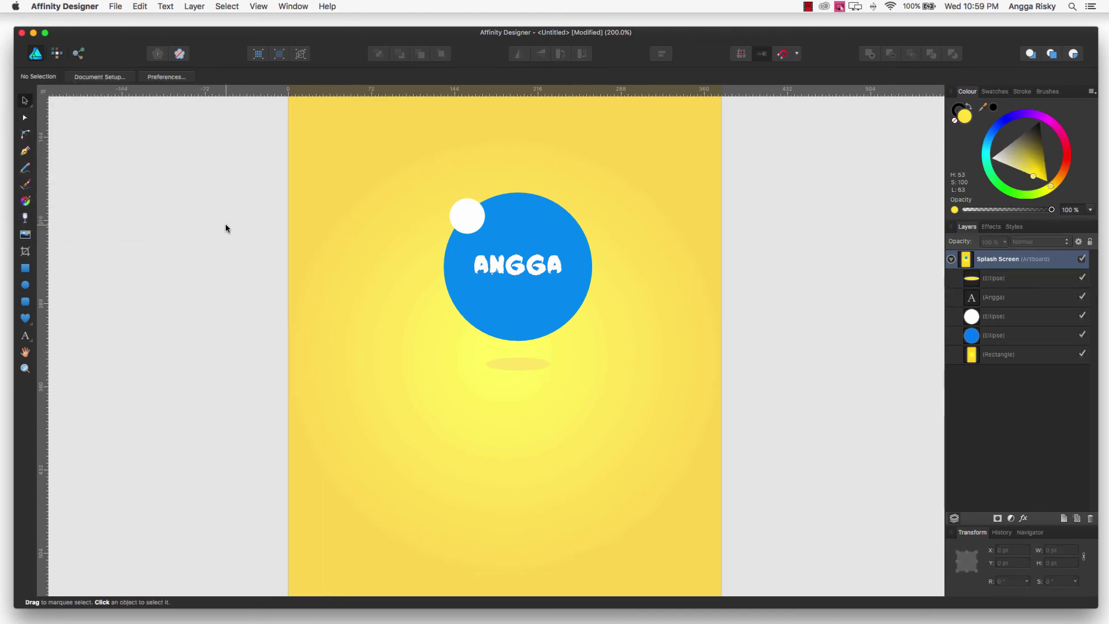
pyautogui.press('super+minus')
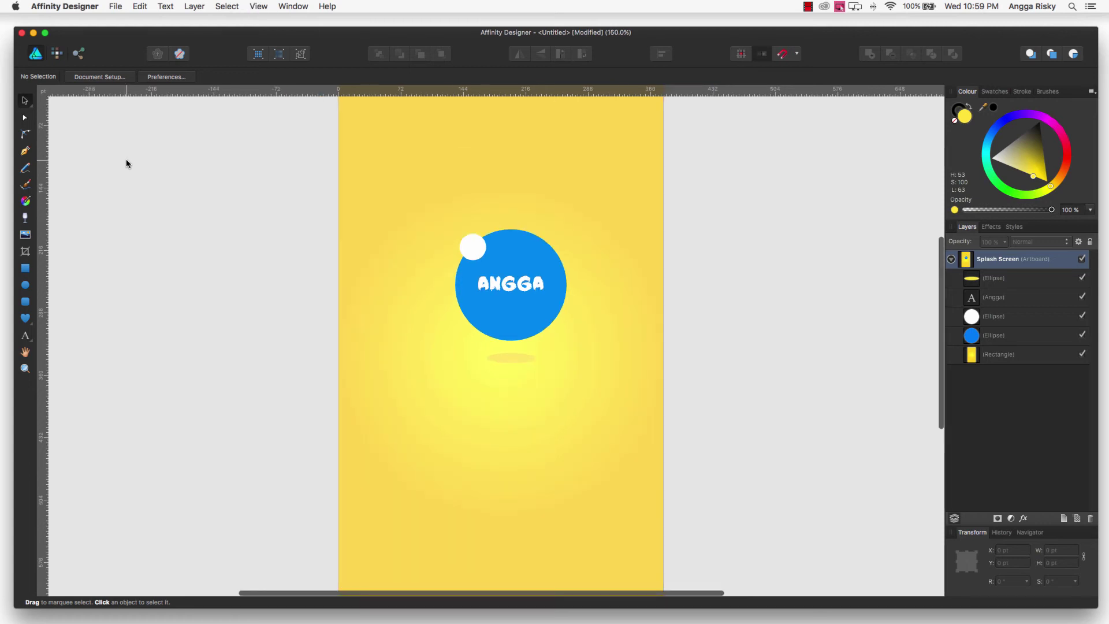
pyautogui.press('super+minus')
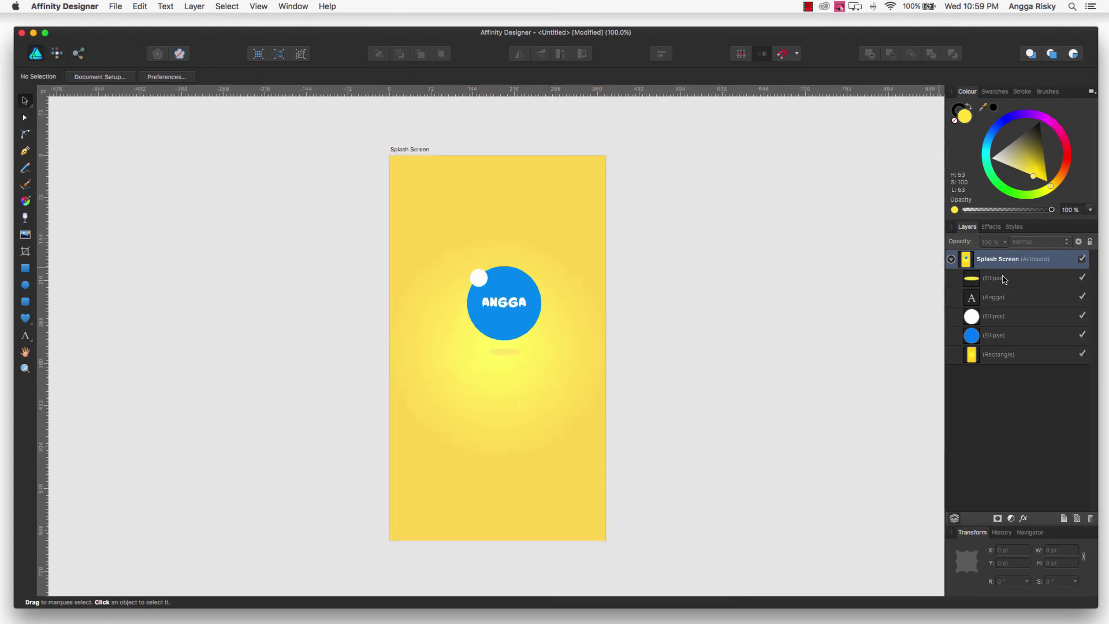
pyautogui.click(1003, 279)
pyautogui.keyDown('shift'); pyautogui.click(1003, 329); pyautogui.keyUp('shift')
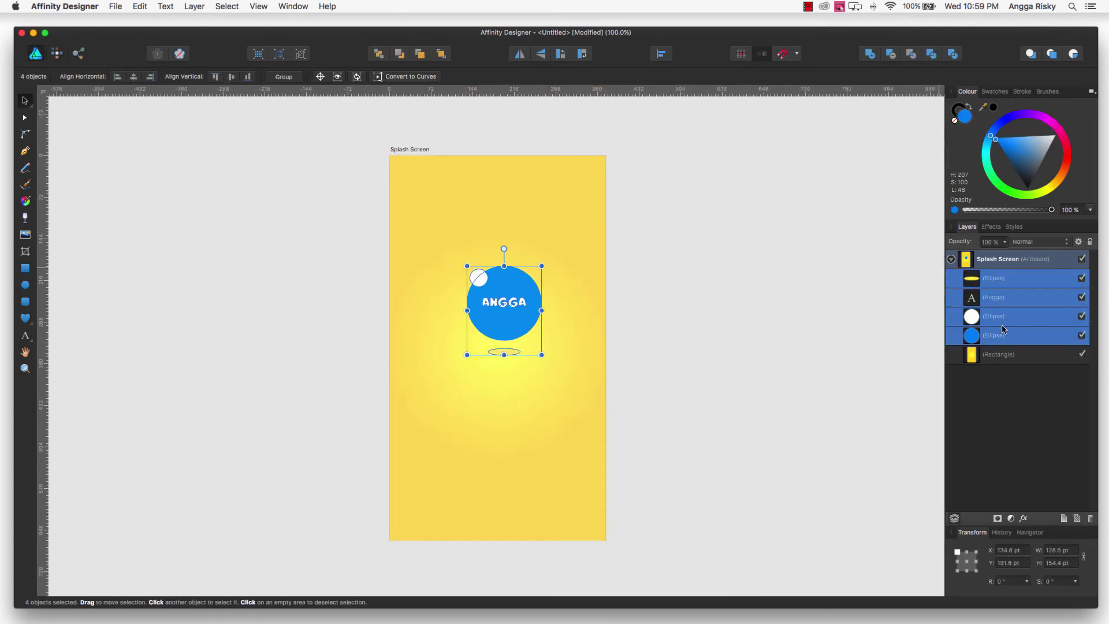
pyautogui.press('super+g')
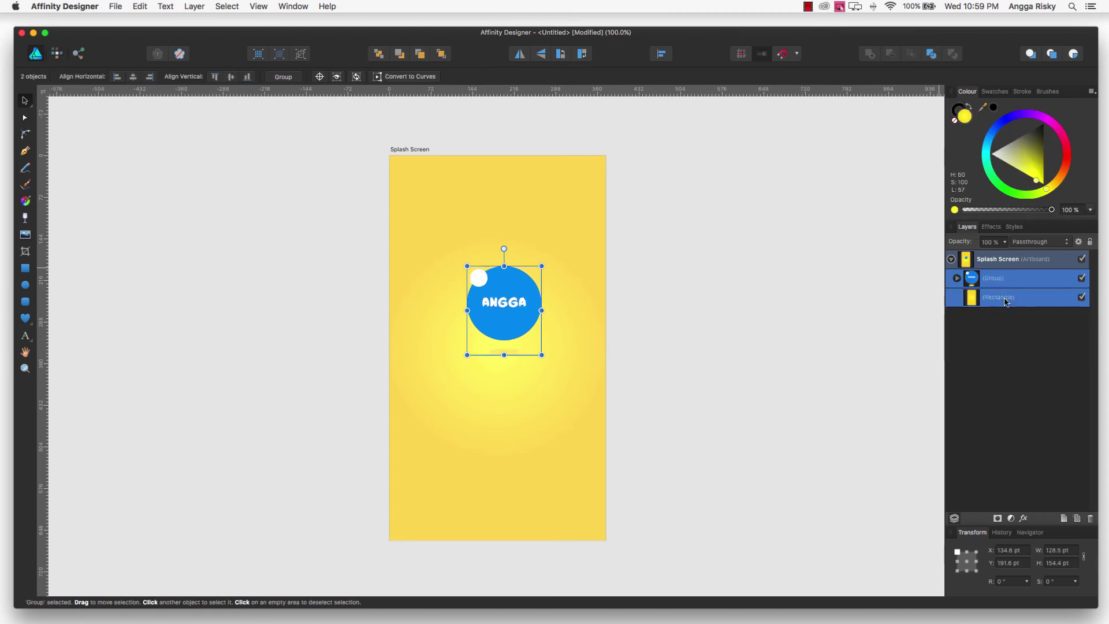
# - Centre the logo group on the background rectangle, then nudge it up three steps
pyautogui.keyDown('shift'); pyautogui.click(1005, 298); pyautogui.keyUp('shift')
pyautogui.click(661, 58)
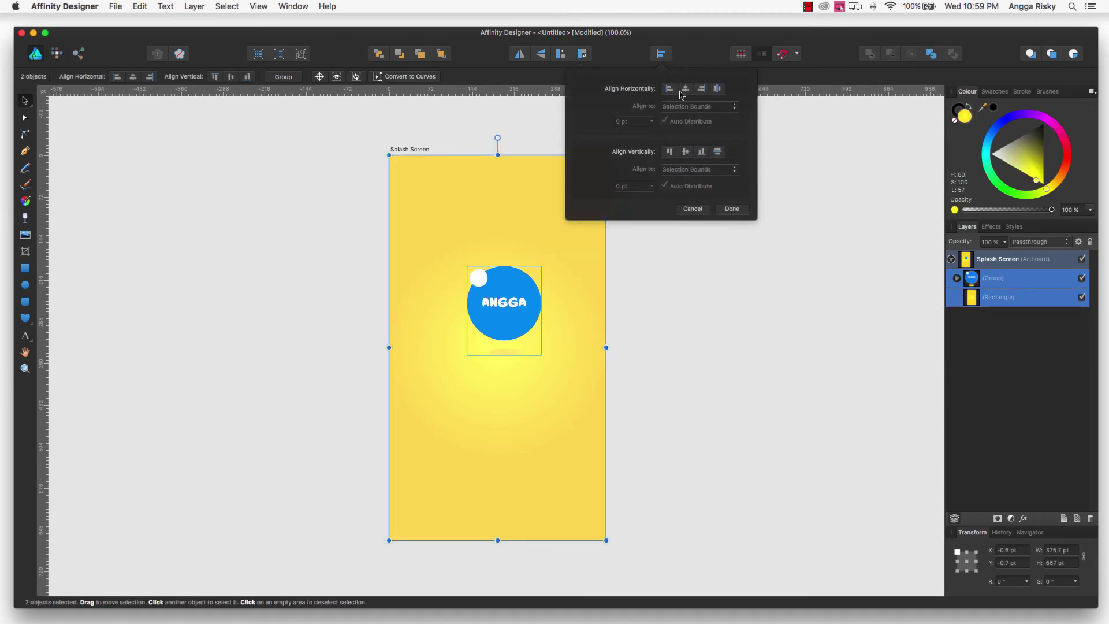
pyautogui.click(685, 89)
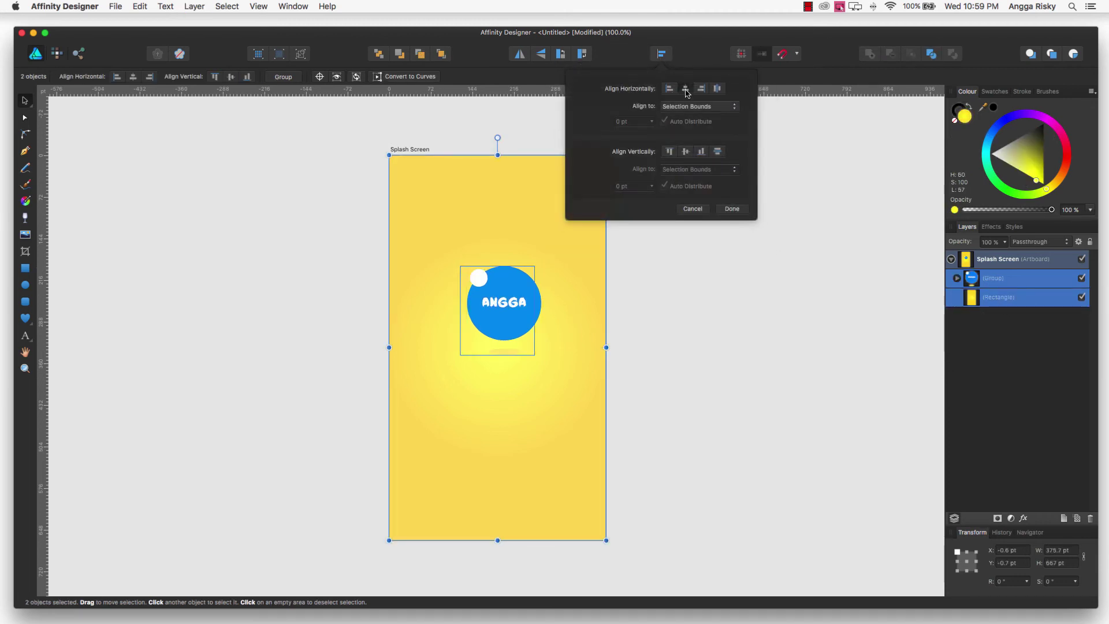
pyautogui.click(686, 151)
pyautogui.click(662, 55)
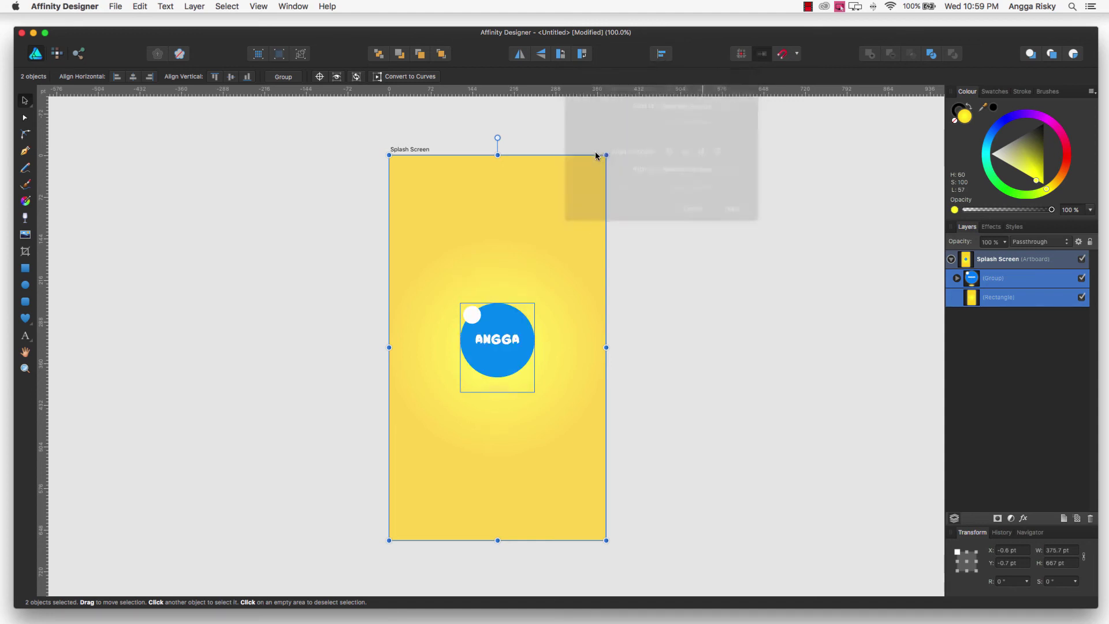
pyautogui.click(1051, 278)
pyautogui.press('Up')
pyautogui.press('Up')
pyautogui.press('Up')
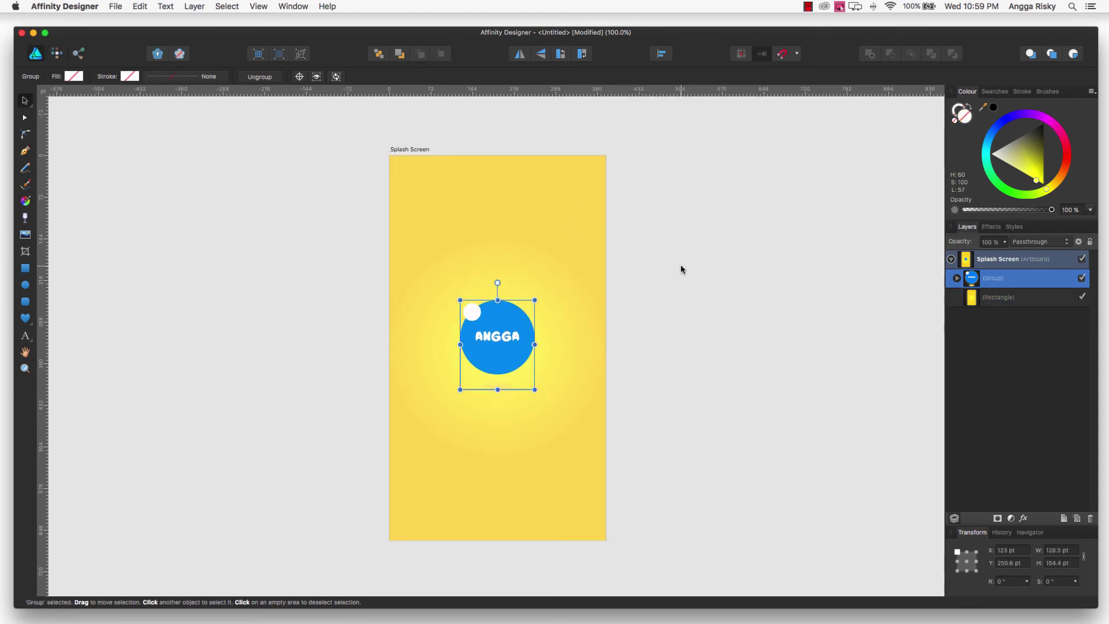
pyautogui.press('Up')
pyautogui.press('Up')
pyautogui.press('Up')
pyautogui.press('Up')
pyautogui.press('Up')
pyautogui.press('Up')
pyautogui.press('Up')
pyautogui.press('Up')
pyautogui.press('Up')
pyautogui.press('Up')
pyautogui.press('Up')
pyautogui.press('Up')
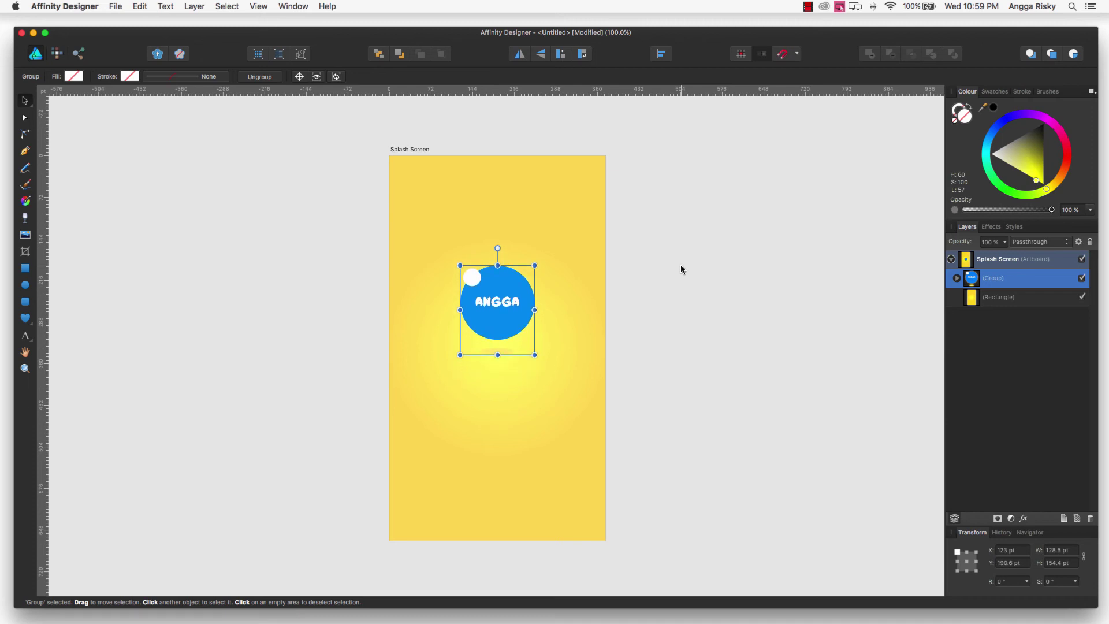
pyautogui.press('Up')
pyautogui.press('Up')
pyautogui.press('Up')
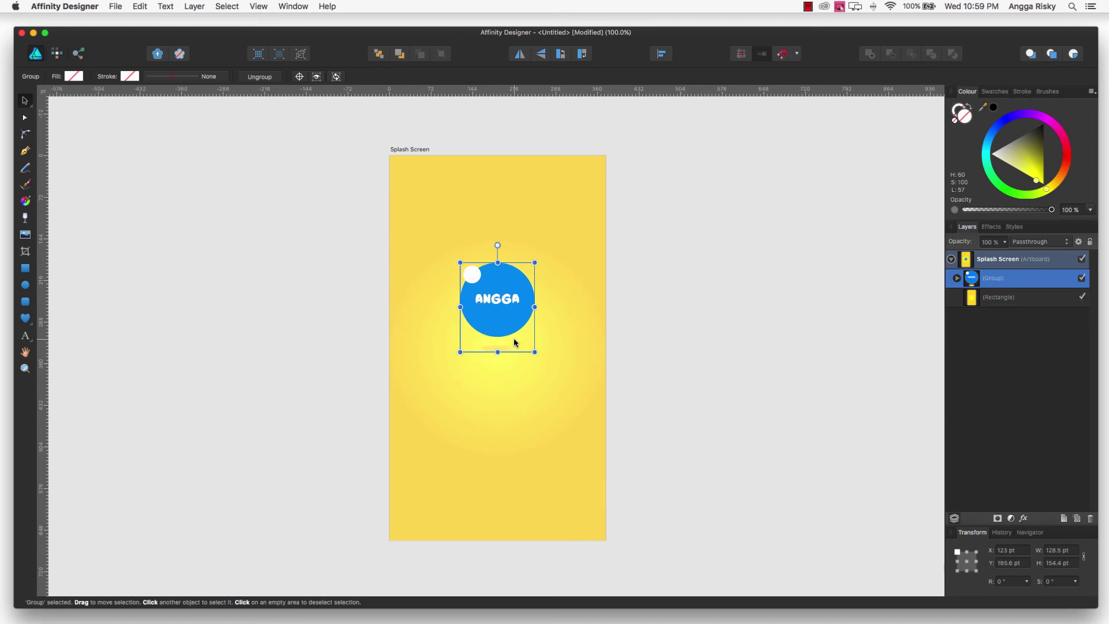
# - Add artistic text 'LOADING APP ...' just below the logo
pyautogui.press('t')
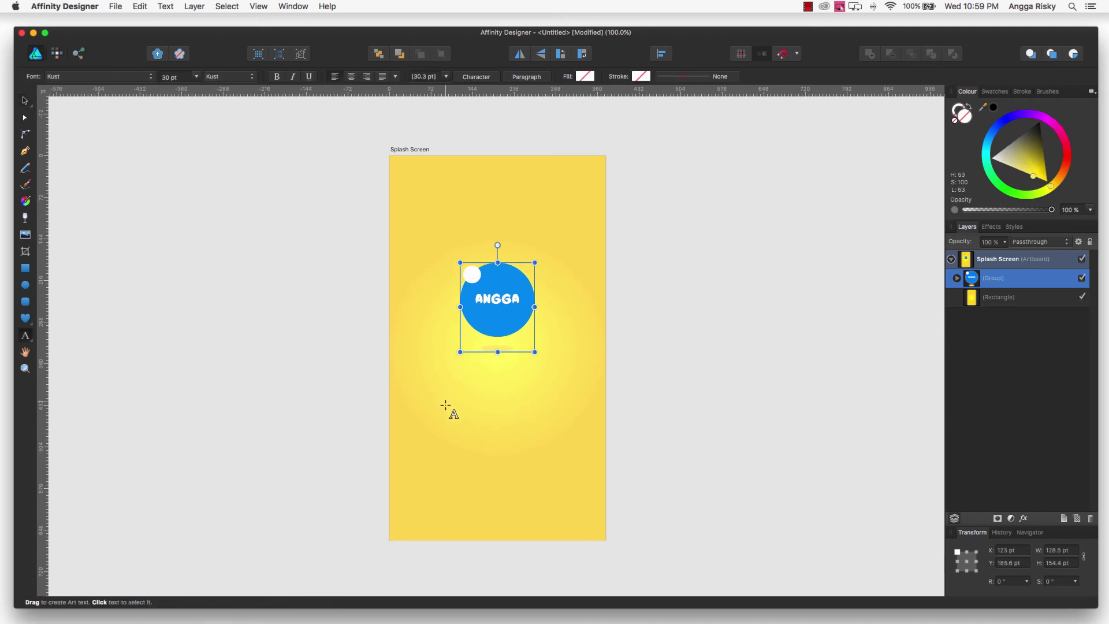
pyautogui.click(446, 405)
pyautogui.write('L')
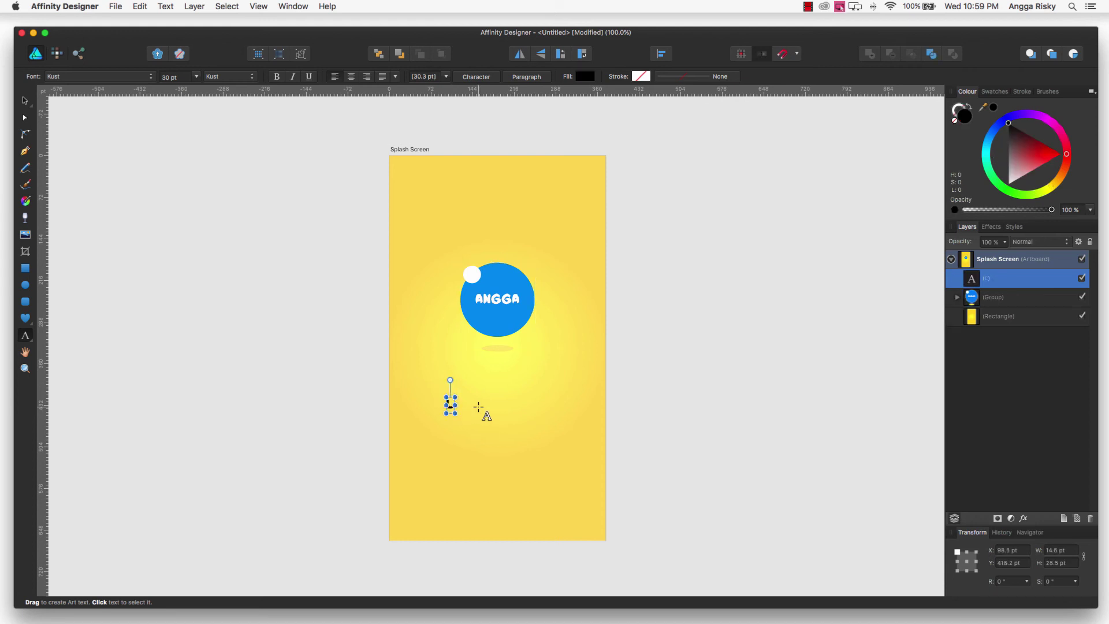
pyautogui.write('oading Apps')
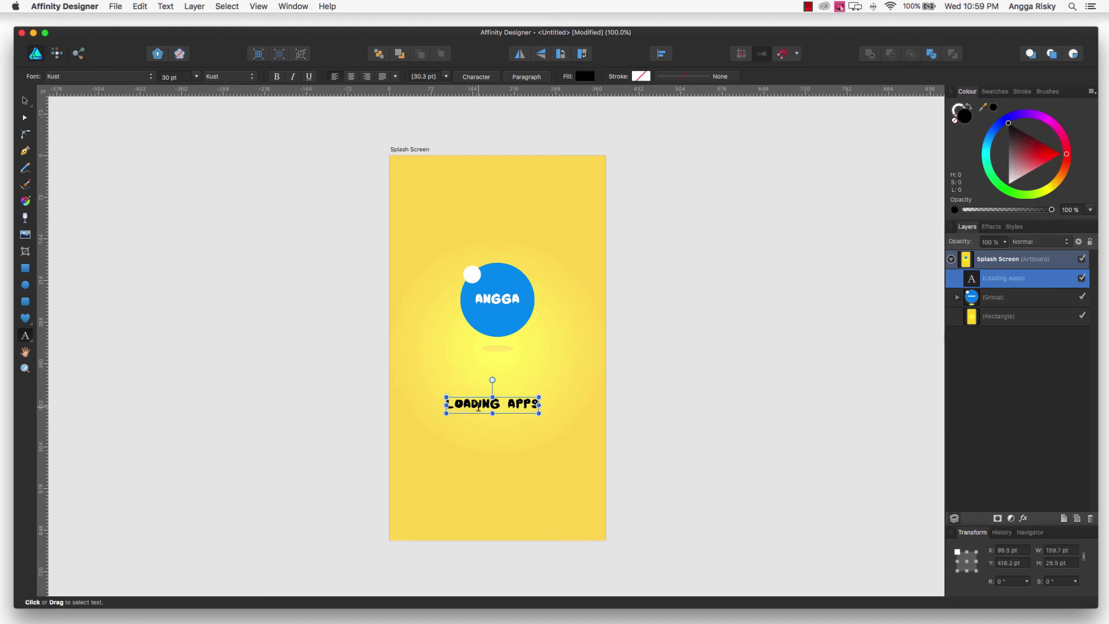
pyautogui.press('BackSpace')
pyautogui.write('...')
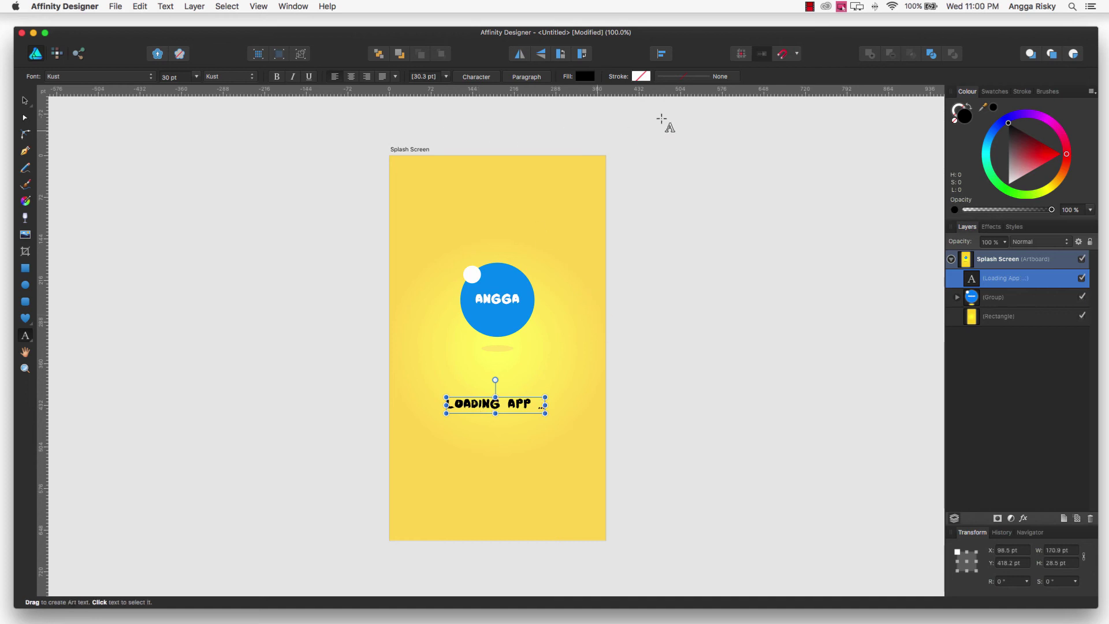
# - Set the loading text's fill to white (FFFFFF)
pyautogui.click(585, 76)
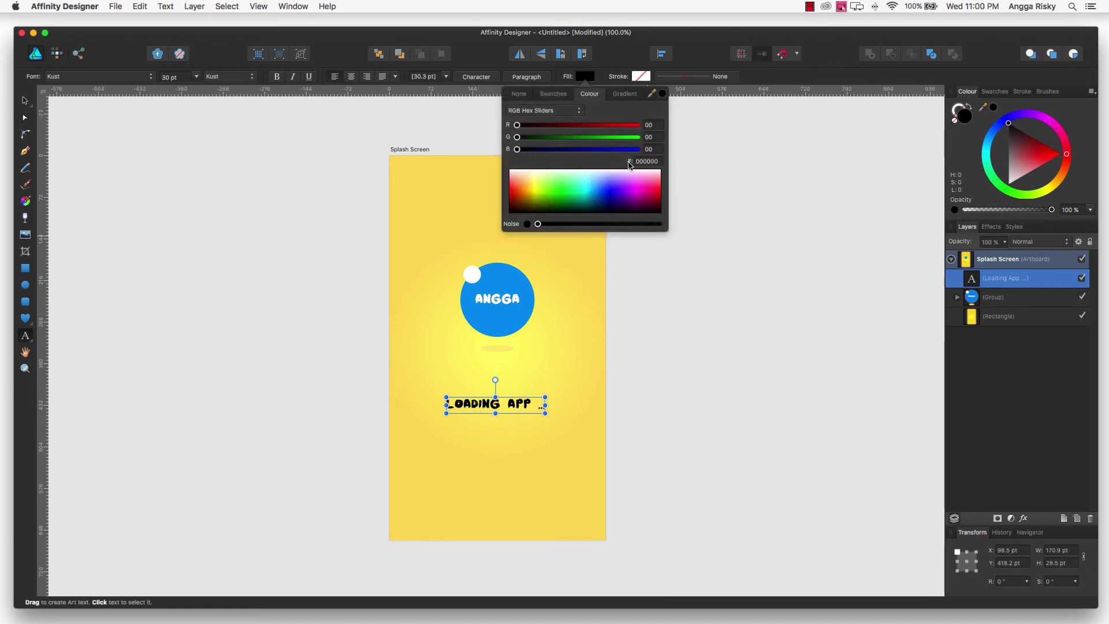
pyautogui.click(648, 161)
pyautogui.write('ffffff')
pyautogui.press('Return')
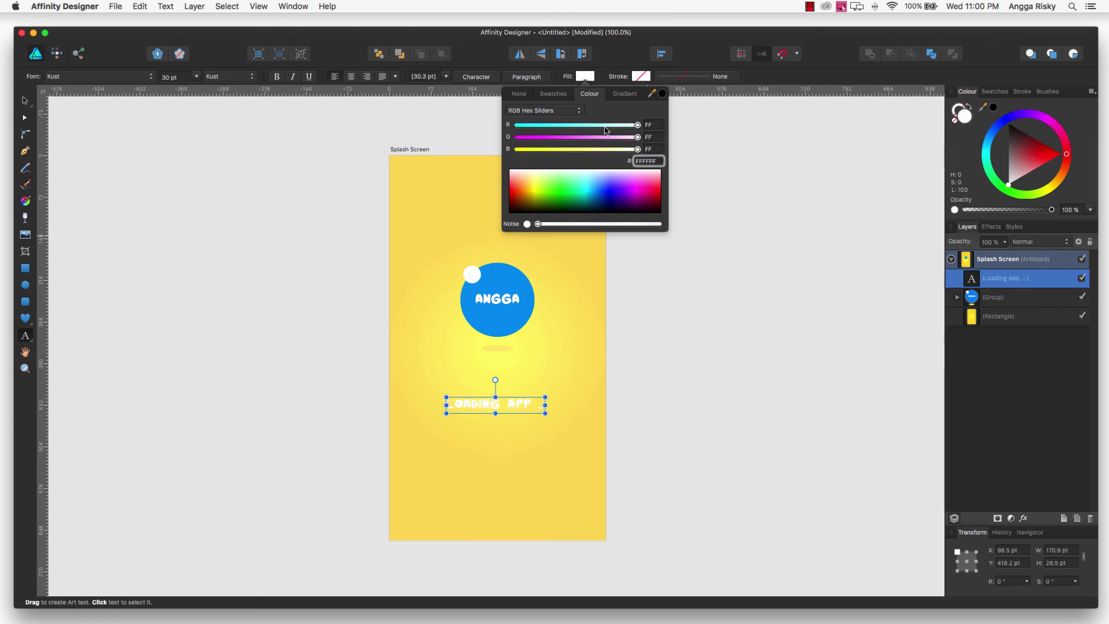
pyautogui.click(589, 81)
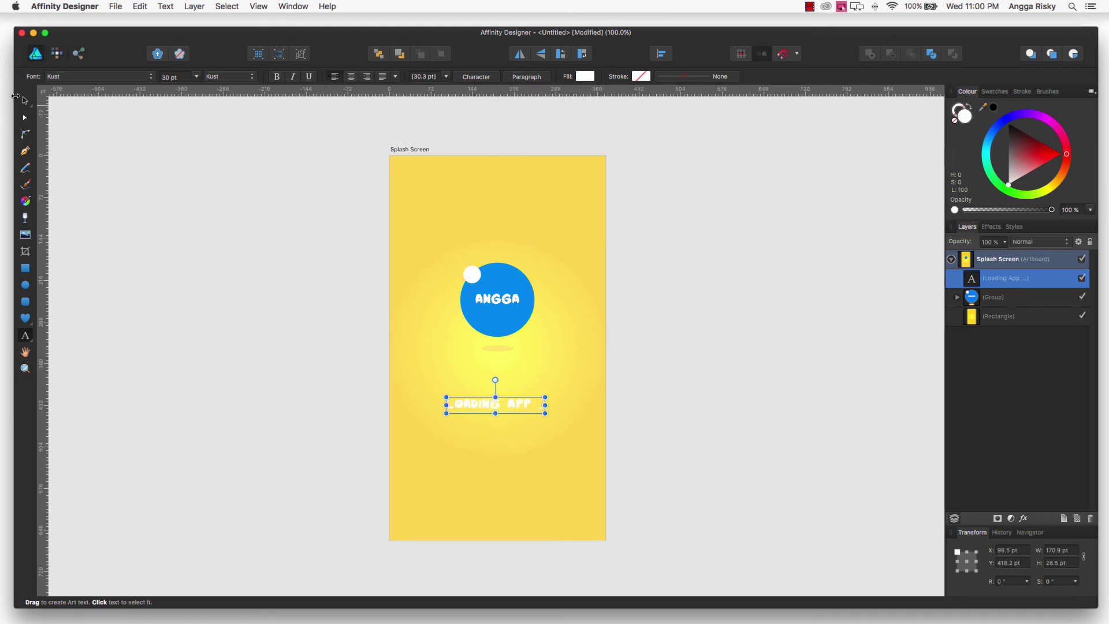
# - Centre the loading text horizontally against the background rectangle
pyautogui.click(25, 101)
pyautogui.keyDown('super'); pyautogui.click(1010, 316); pyautogui.keyUp('super')
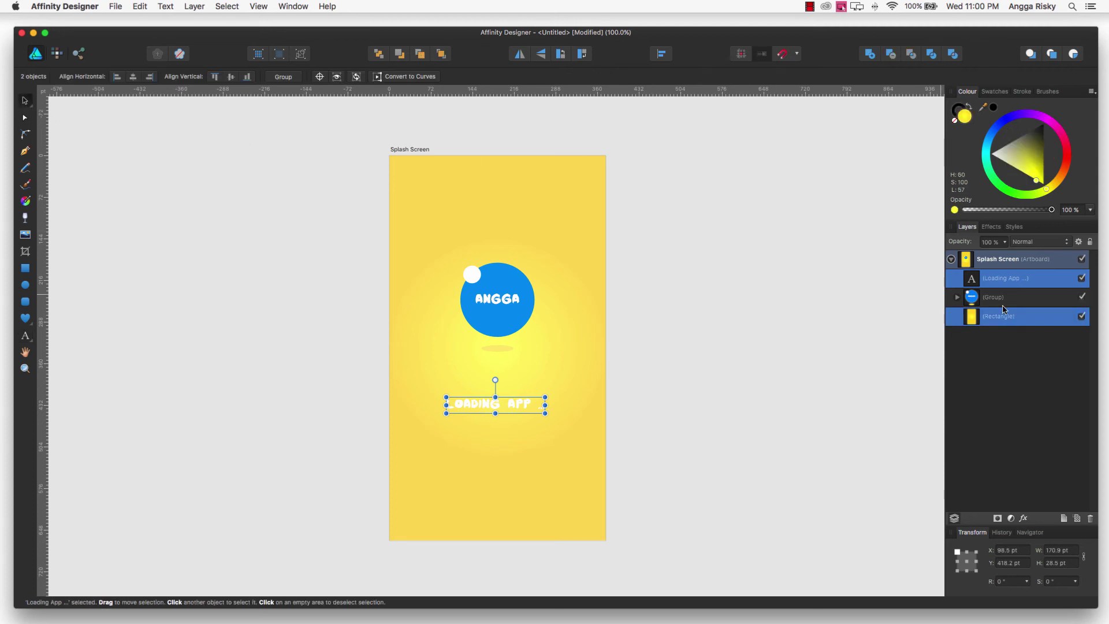
pyautogui.click(664, 55)
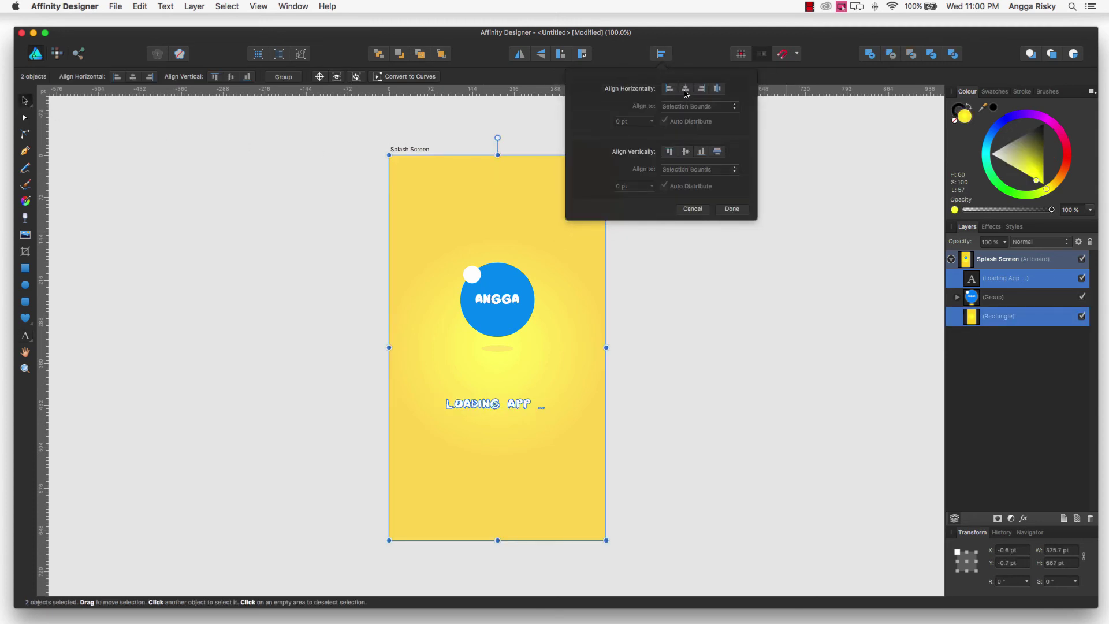
pyautogui.click(869, 263)
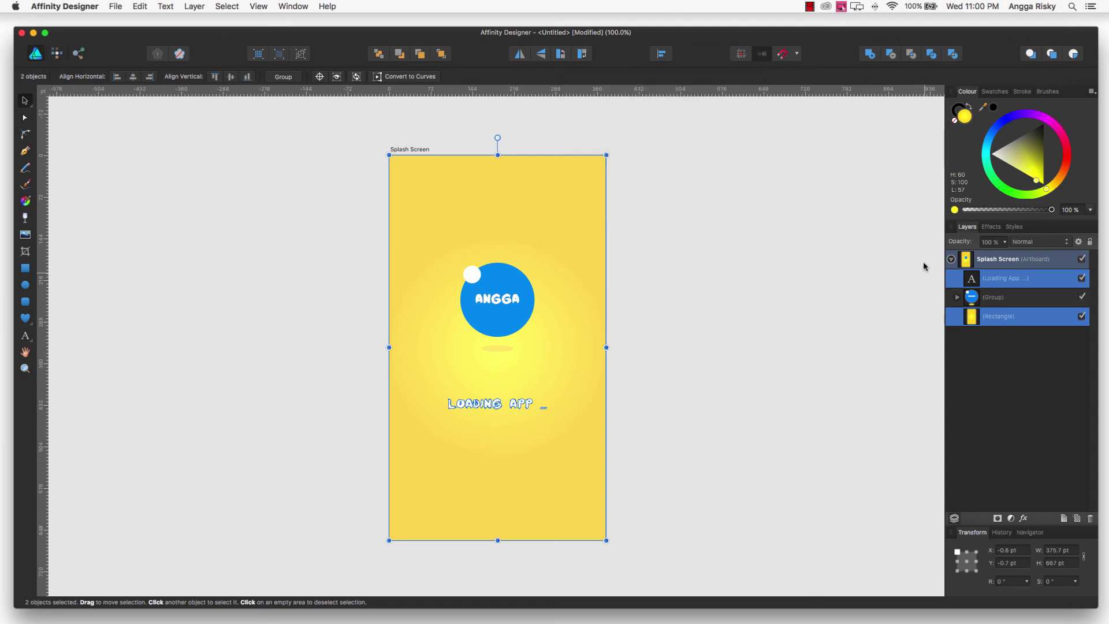
# - Nudge the loading text into place below the logo, then select the blue circle inside the group
pyautogui.click(986, 283)
pyautogui.press('Up')
pyautogui.press('Up')
pyautogui.press('Up')
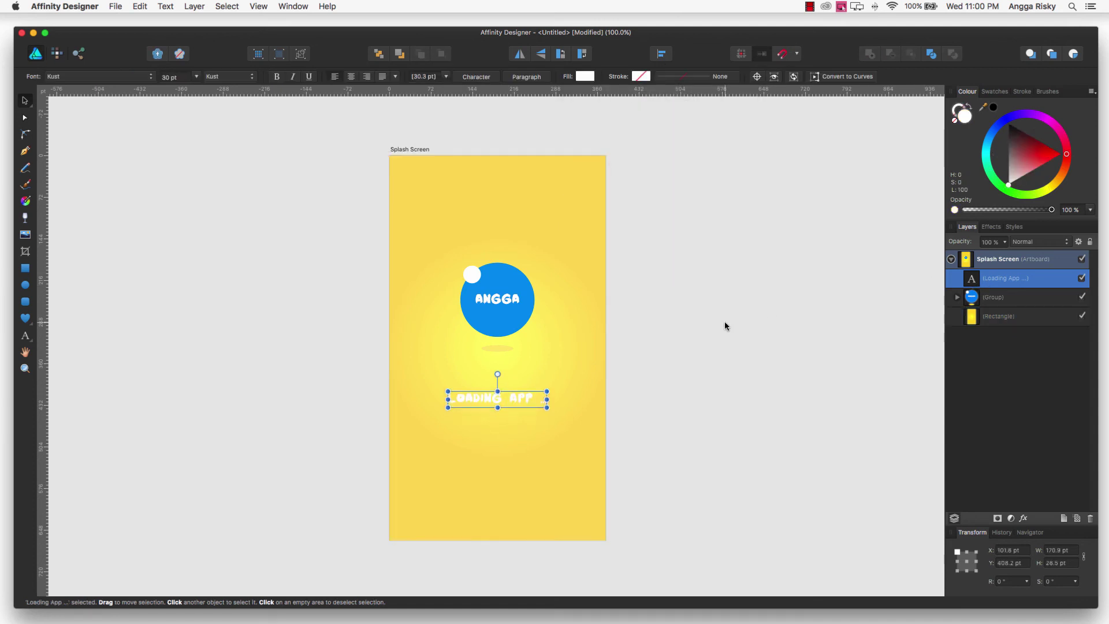
pyautogui.press('Up')
pyautogui.press('Up')
pyautogui.press('Up')
pyautogui.press('Up')
pyautogui.press('Up')
pyautogui.press('Up')
pyautogui.press('Up')
pyautogui.press('Up')
pyautogui.press('Up')
pyautogui.press('Up')
pyautogui.press('Up')
pyautogui.press('Up')
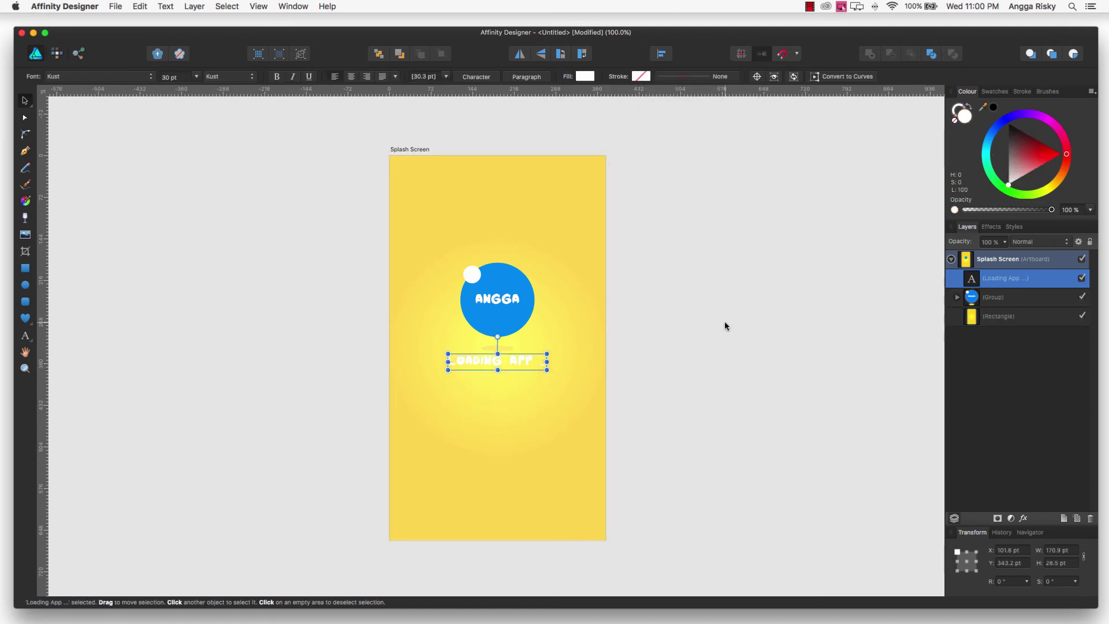
pyautogui.press('Up')
pyautogui.press('Up')
pyautogui.press('Up')
pyautogui.press('Down')
pyautogui.press('Down')
pyautogui.press('Down')
pyautogui.press('Down')
pyautogui.press('Down')
pyautogui.press('Down')
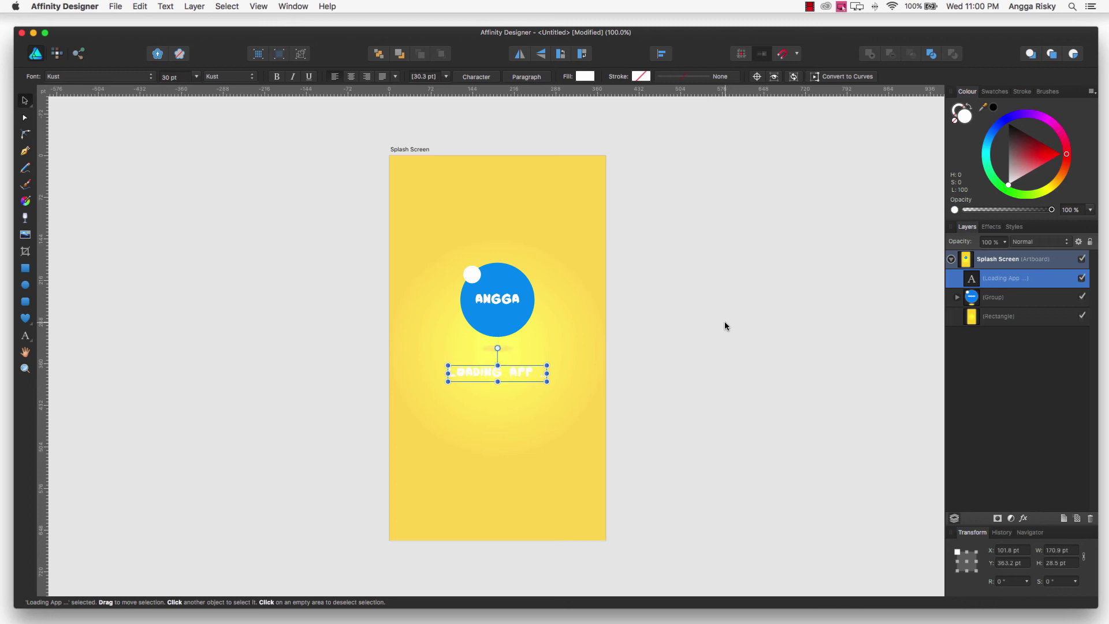
pyautogui.press('Down')
pyautogui.press('Down')
pyautogui.press('Down')
pyautogui.press('Down')
pyautogui.press('Down')
pyautogui.press('Down')
pyautogui.press('Down')
pyautogui.press('Down')
pyautogui.press('Down')
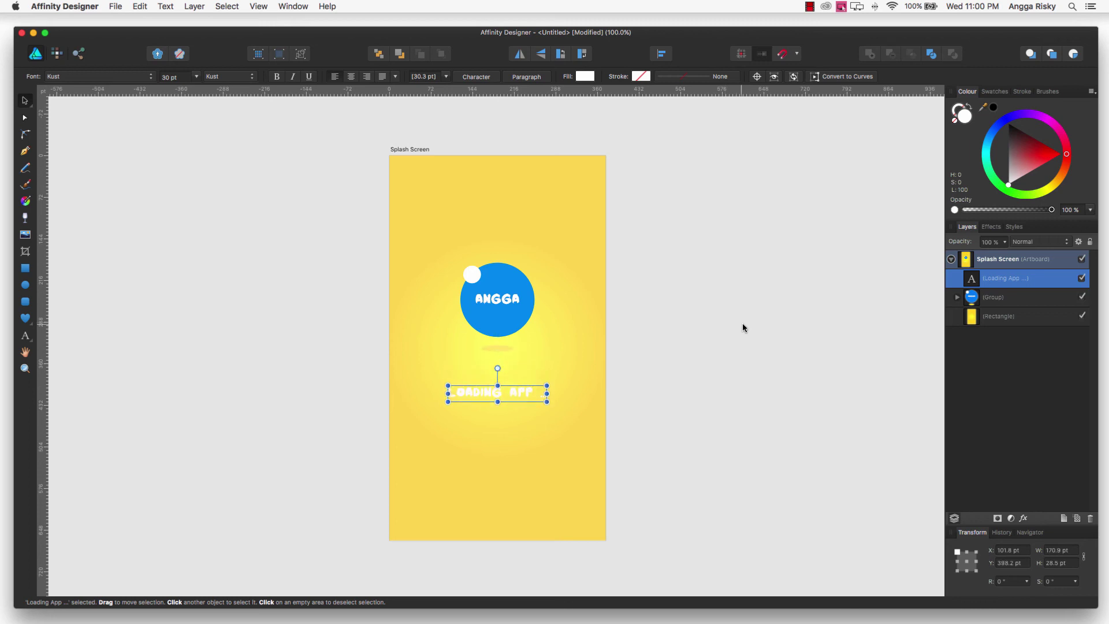
pyautogui.click(957, 298)
pyautogui.click(989, 376)
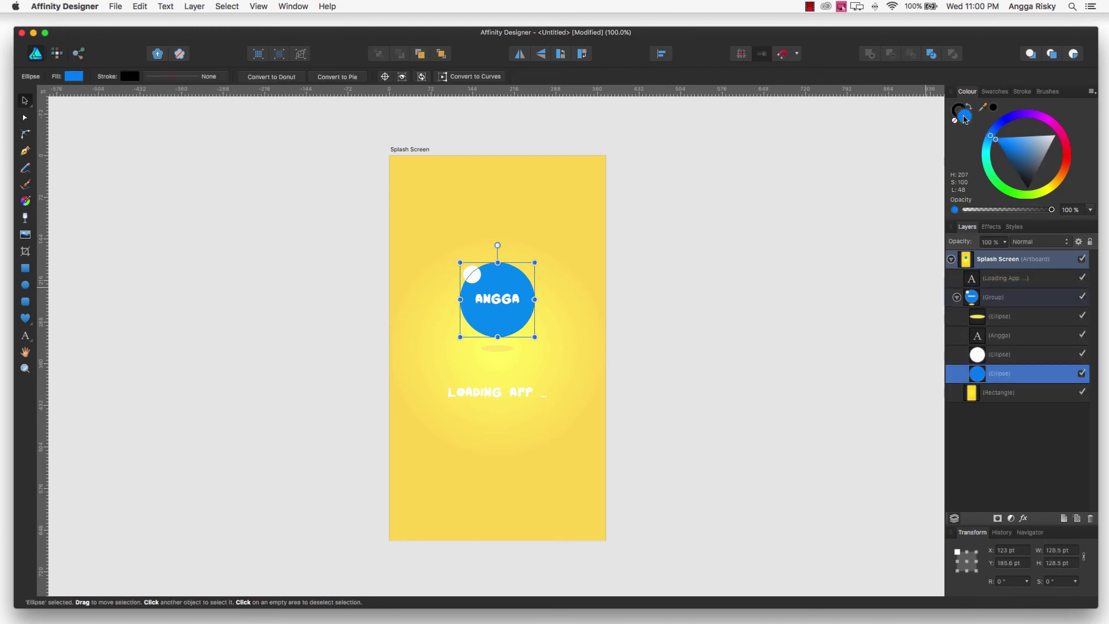
# - Give the LOADING APP text the yellow fill FFE842
pyautogui.doubleClick(963, 117)
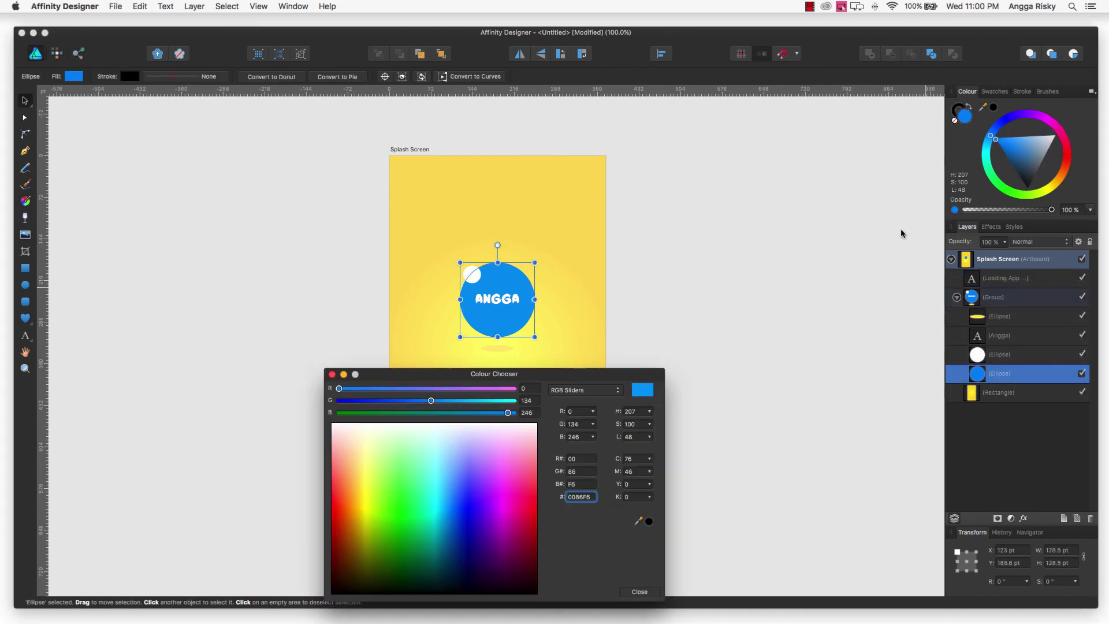
pyautogui.click(646, 320)
pyautogui.moveTo(601, 374); pyautogui.dragTo(795, 115)
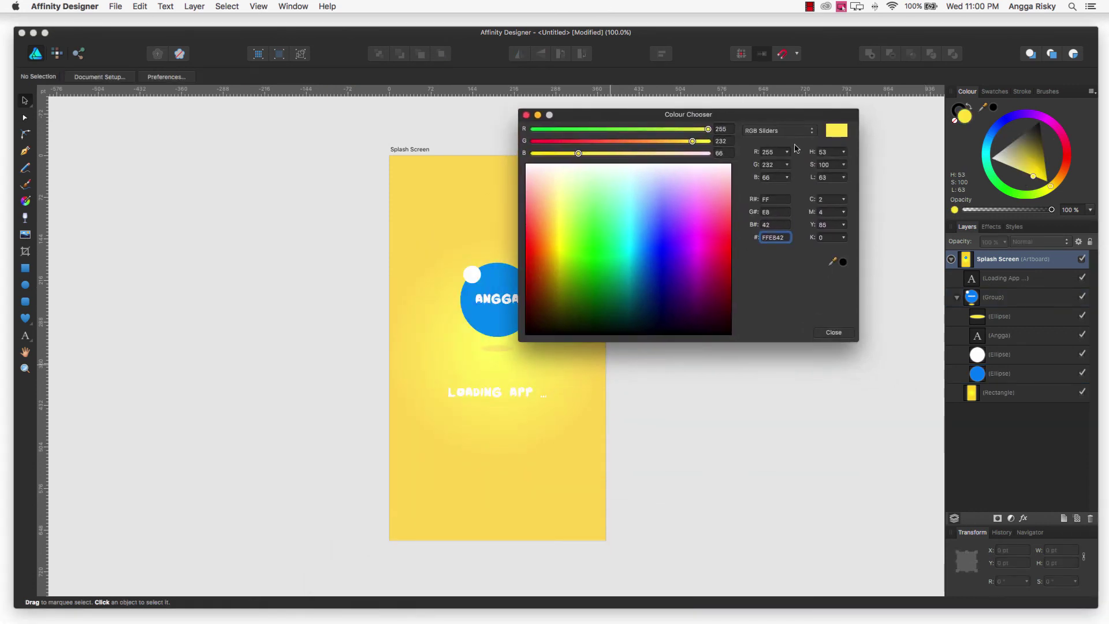
pyautogui.doubleClick(780, 237)
pyautogui.click(832, 332)
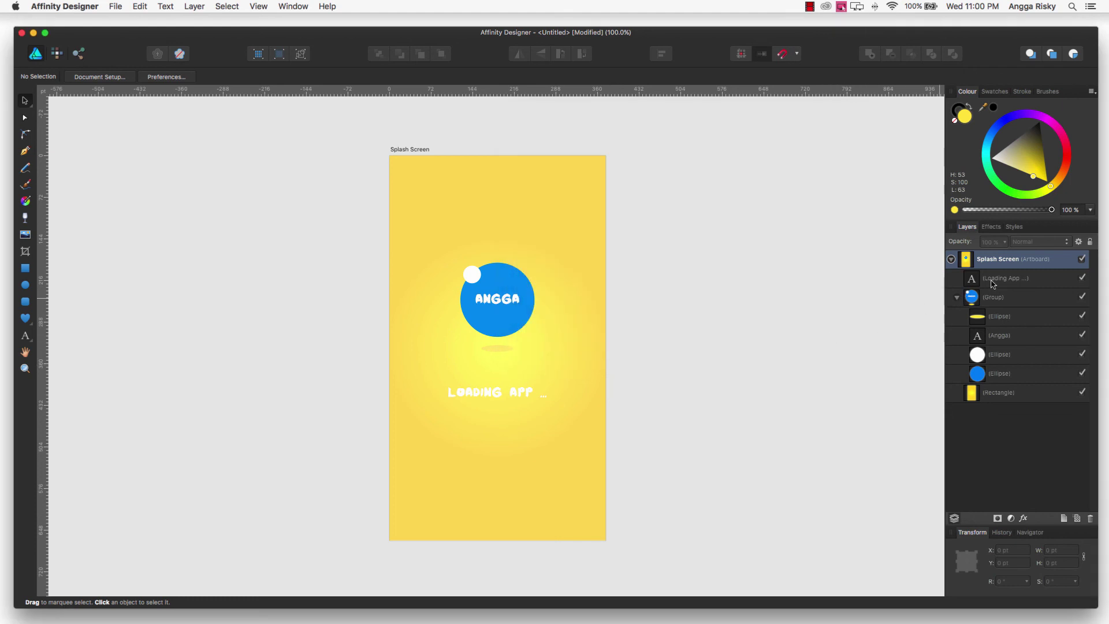
pyautogui.click(992, 280)
pyautogui.doubleClick(963, 116)
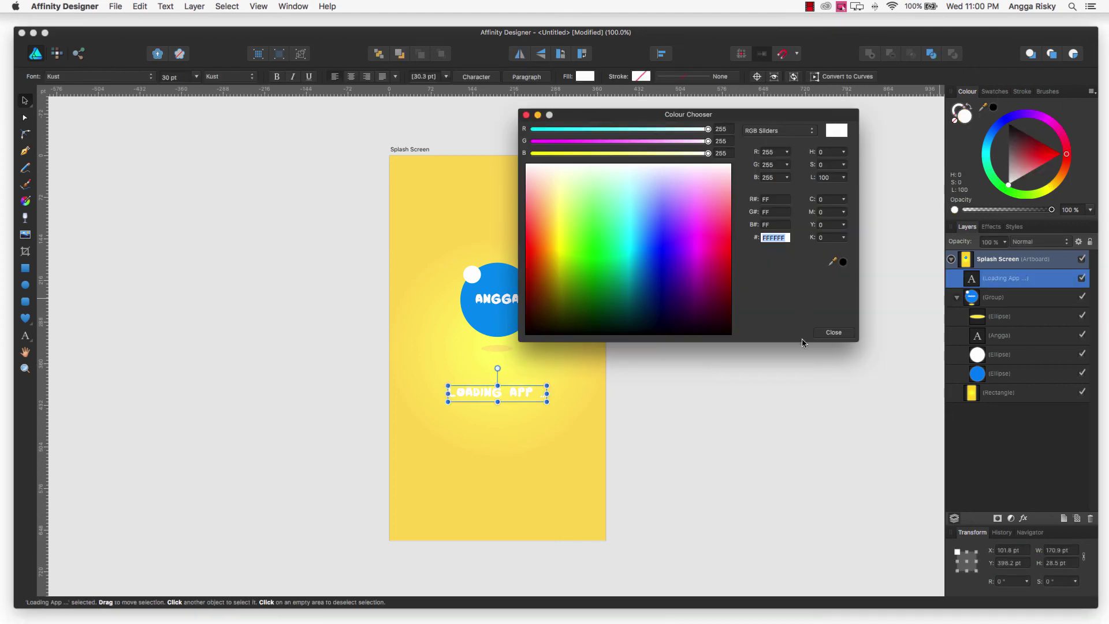
pyautogui.write('FFE842')
pyautogui.press('Return')
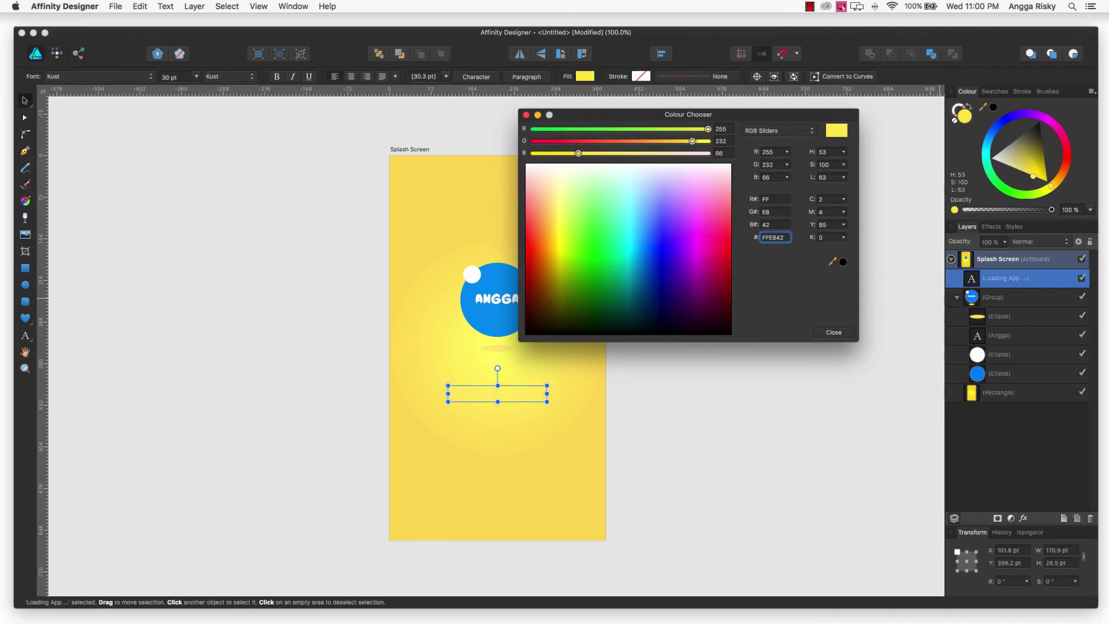
# - Undo the accidental black fill on the logo group, restoring the blue logo
pyautogui.click(479, 324)
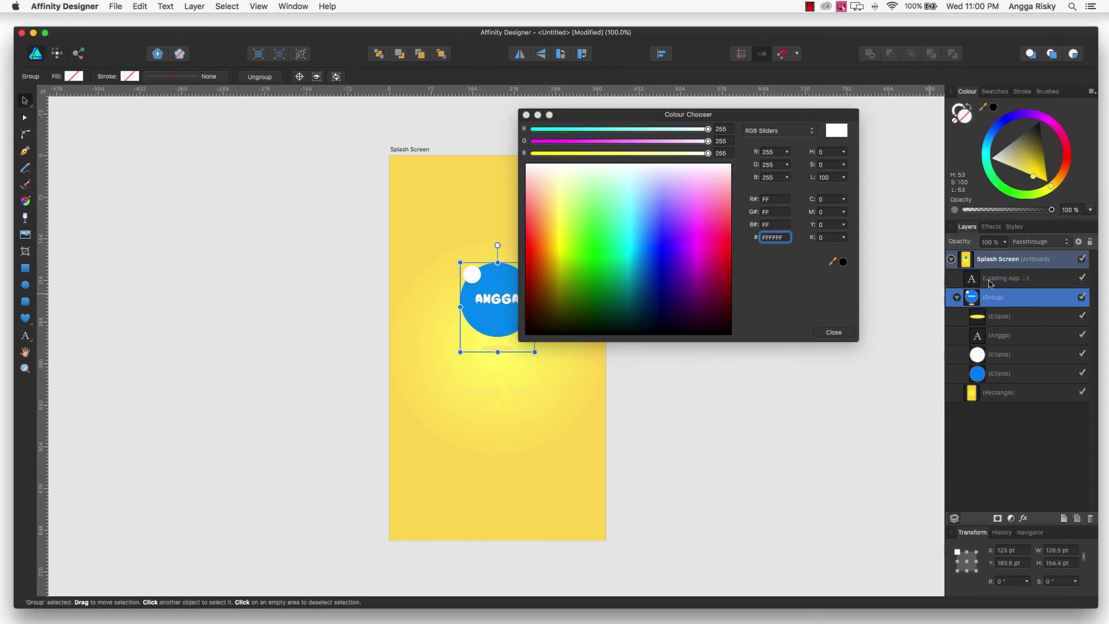
pyautogui.click(834, 263)
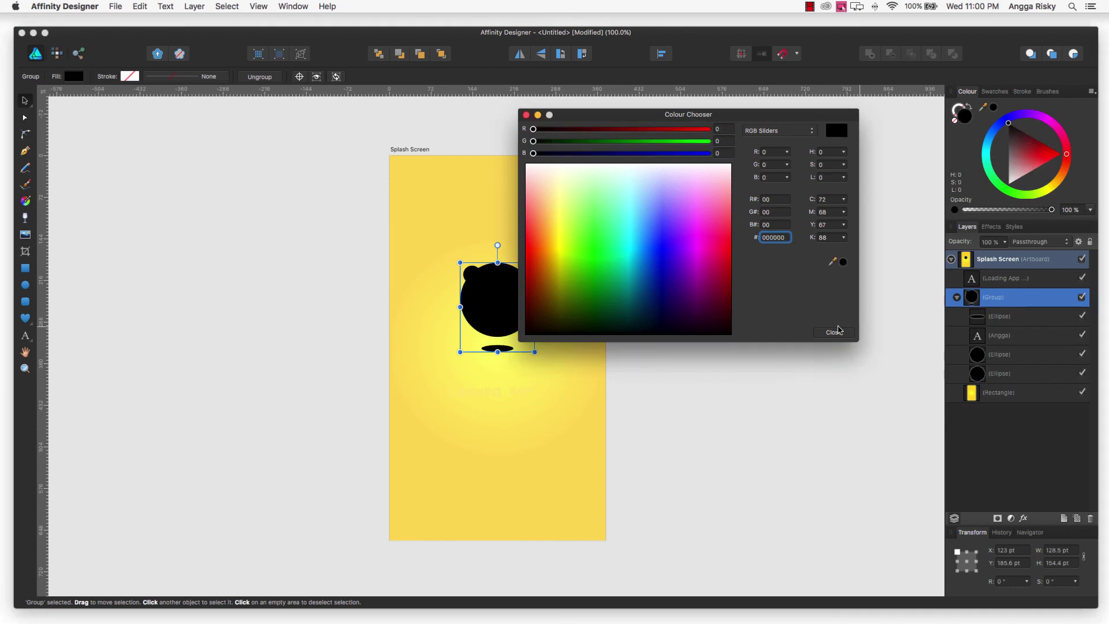
pyautogui.click(835, 333)
pyautogui.press('super+z')
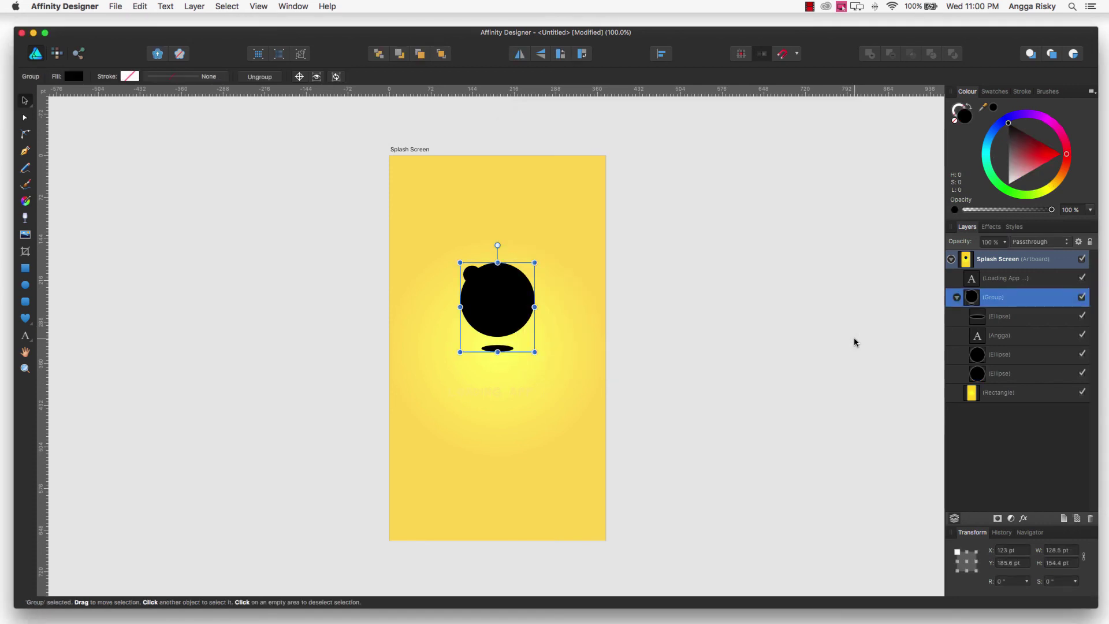
pyautogui.press('super+z')
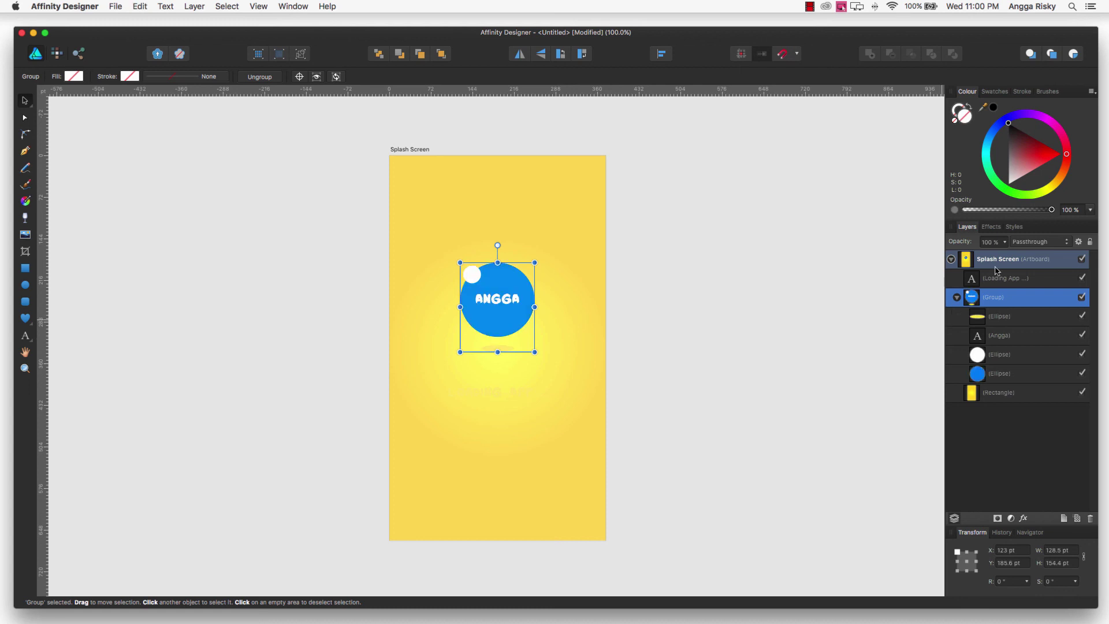
# - Copy the blue circle's fill hex code 0086F6
pyautogui.click(1020, 373)
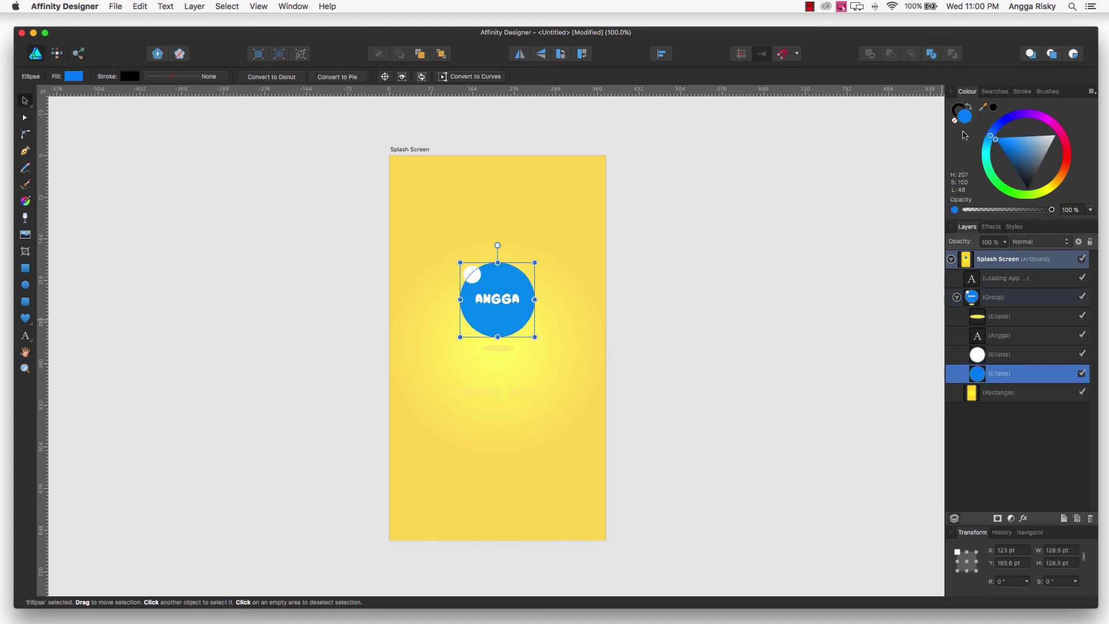
pyautogui.doubleClick(965, 123)
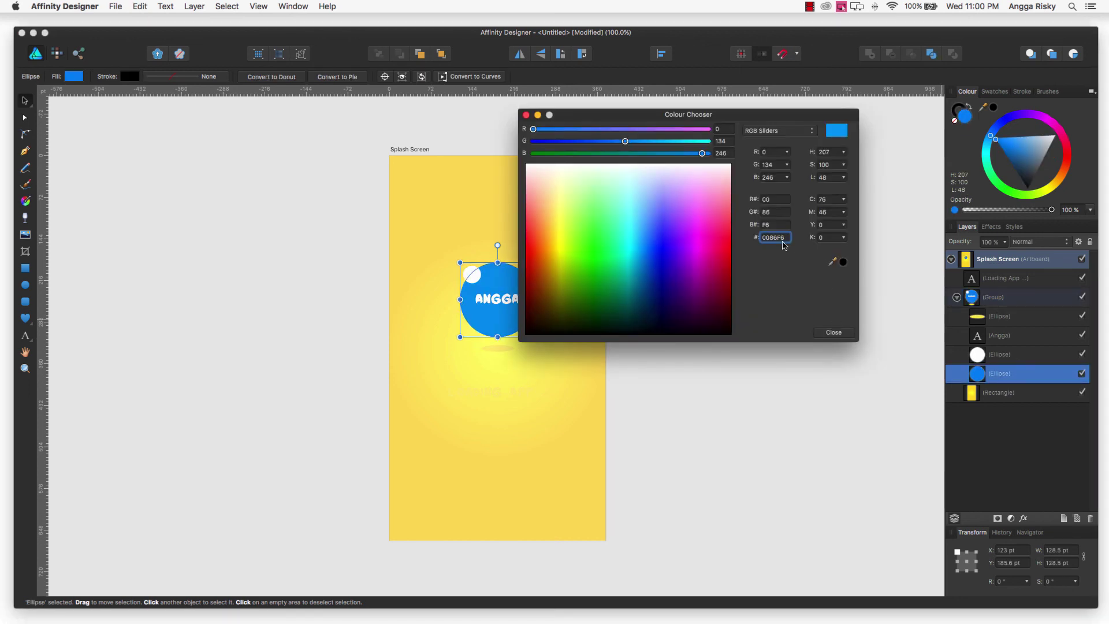
pyautogui.doubleClick(775, 237)
pyautogui.press('super+c')
pyautogui.click(834, 332)
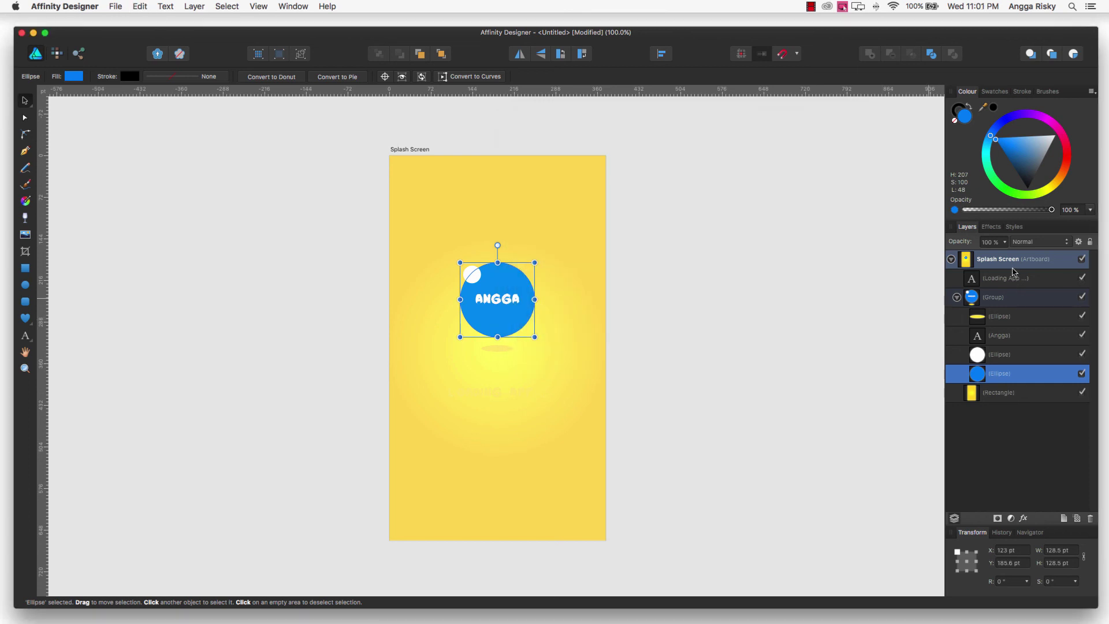
# - Apply 0086F6 as the LOADING APP text fill, then collapse the logo group's layers
pyautogui.click(1018, 280)
pyautogui.doubleClick(964, 114)
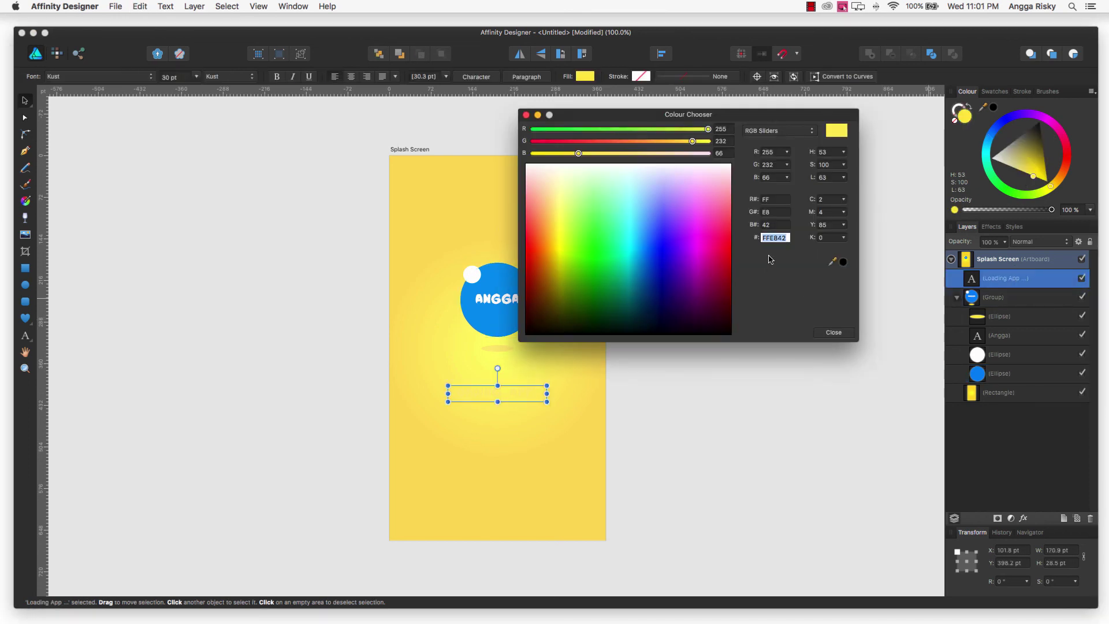
pyautogui.press('super+v')
pyautogui.press('Return')
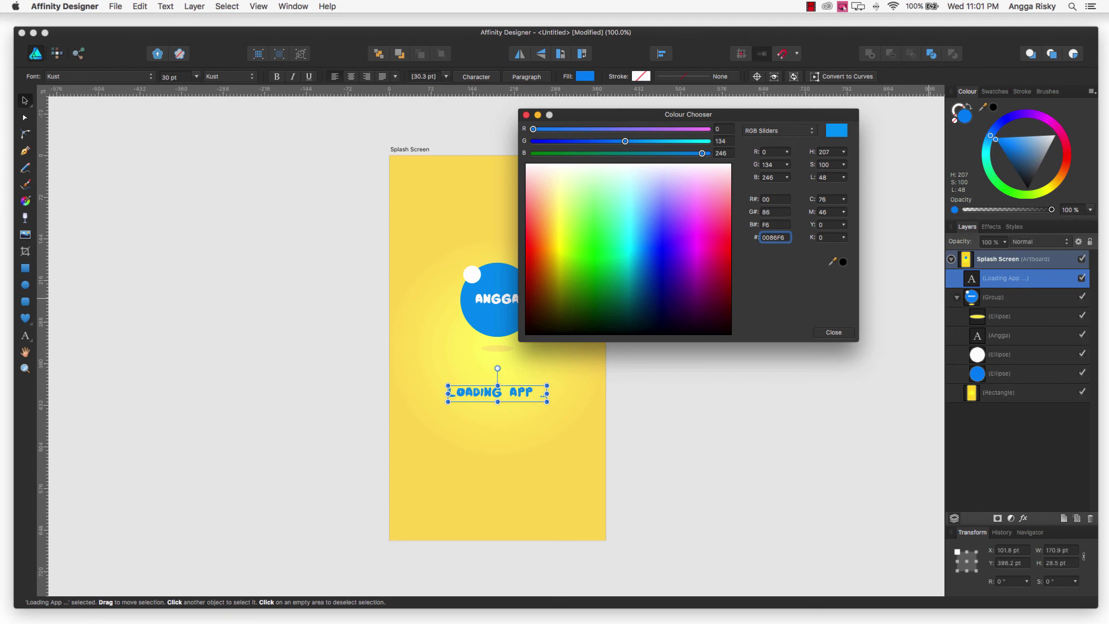
pyautogui.click(824, 334)
pyautogui.click(696, 338)
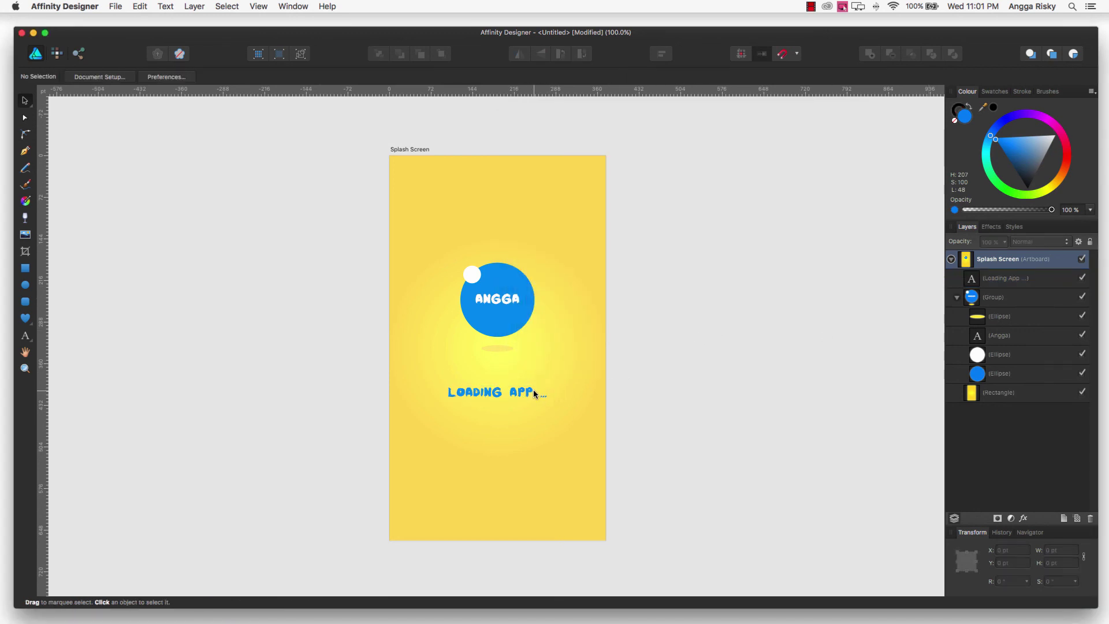
pyautogui.click(1001, 280)
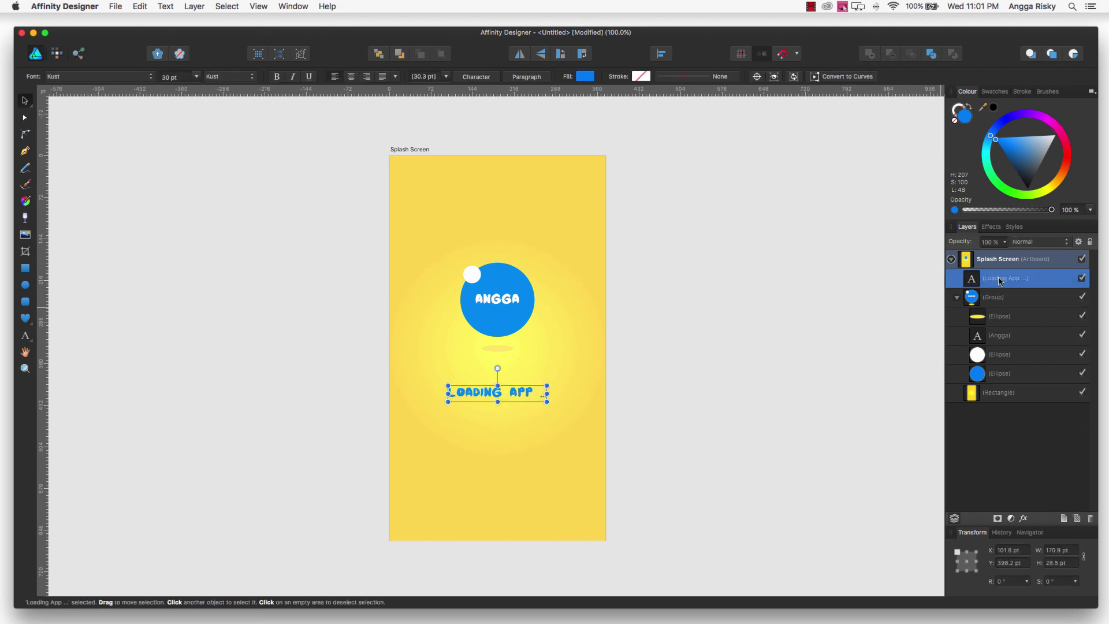
pyautogui.click(956, 298)
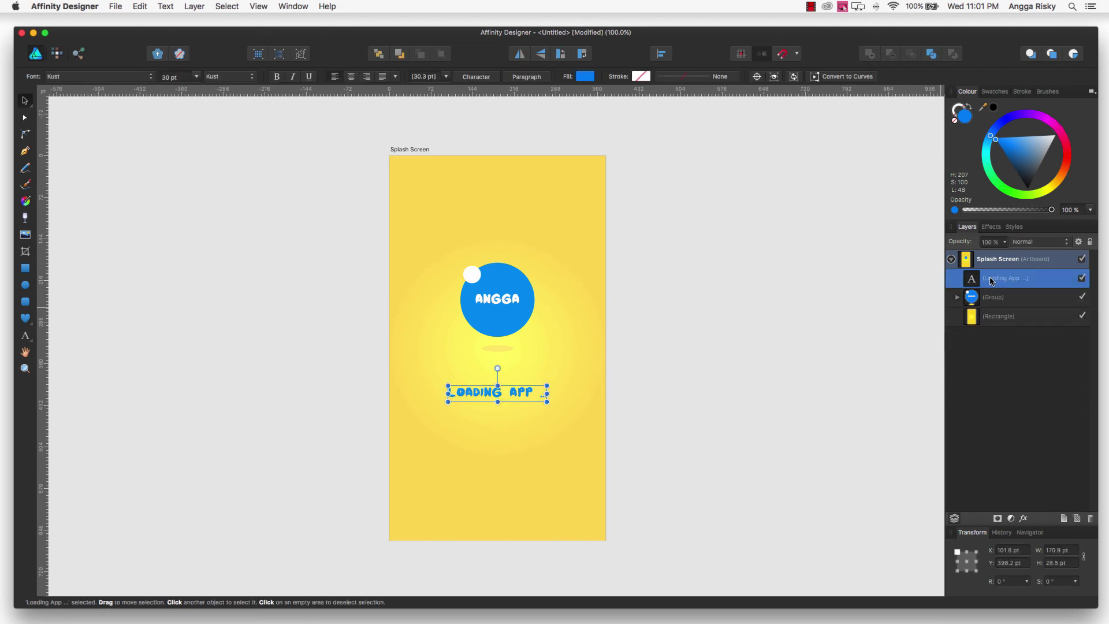
# - Move the LOADING APP text into the logo group and vertically centre the group on the artboard
pyautogui.moveTo(991, 281); pyautogui.dragTo(994, 300)
pyautogui.click(958, 283)
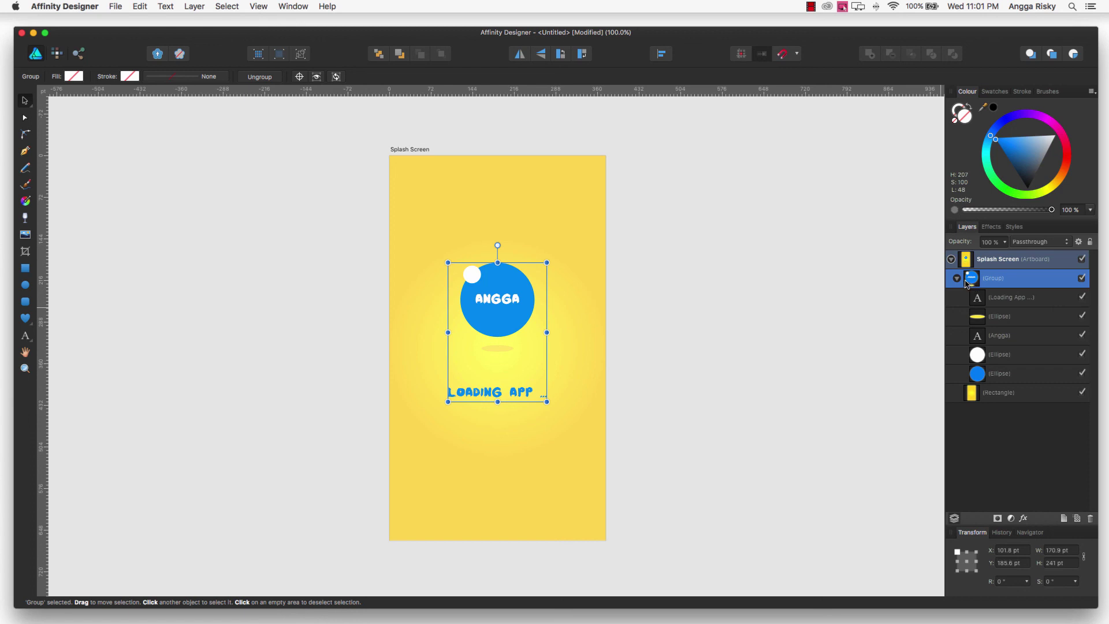
pyautogui.click(957, 279)
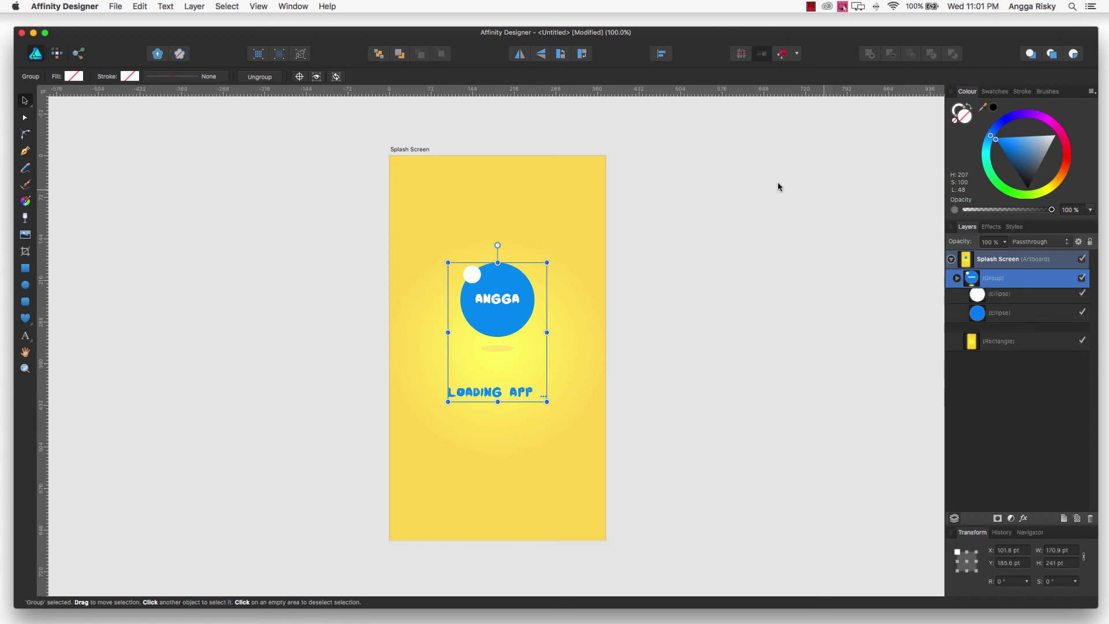
pyautogui.click(660, 53)
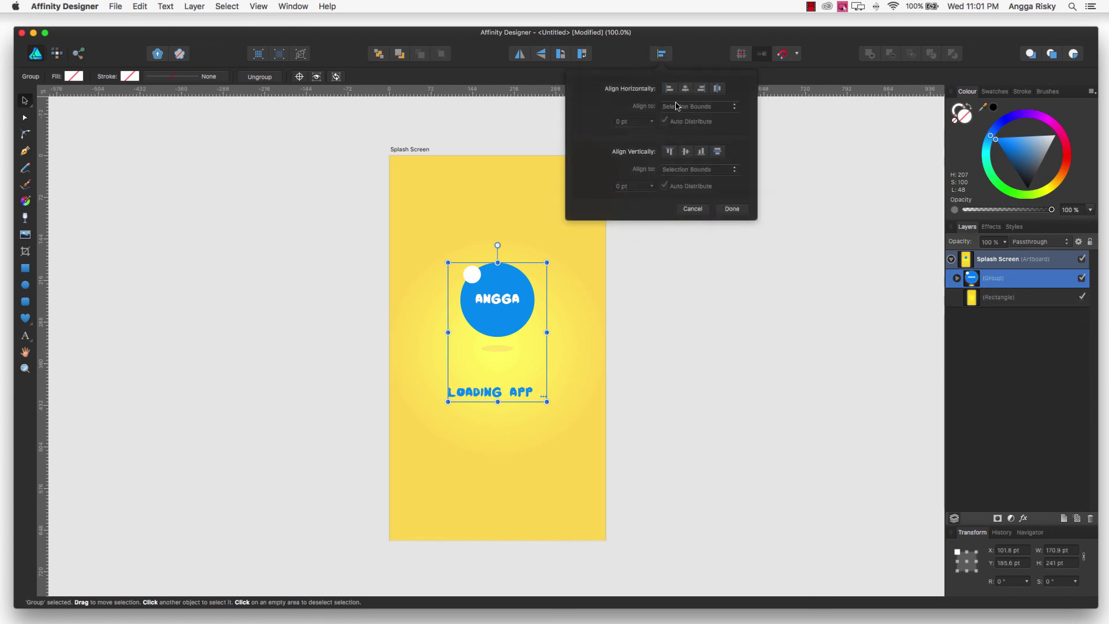
pyautogui.click(686, 152)
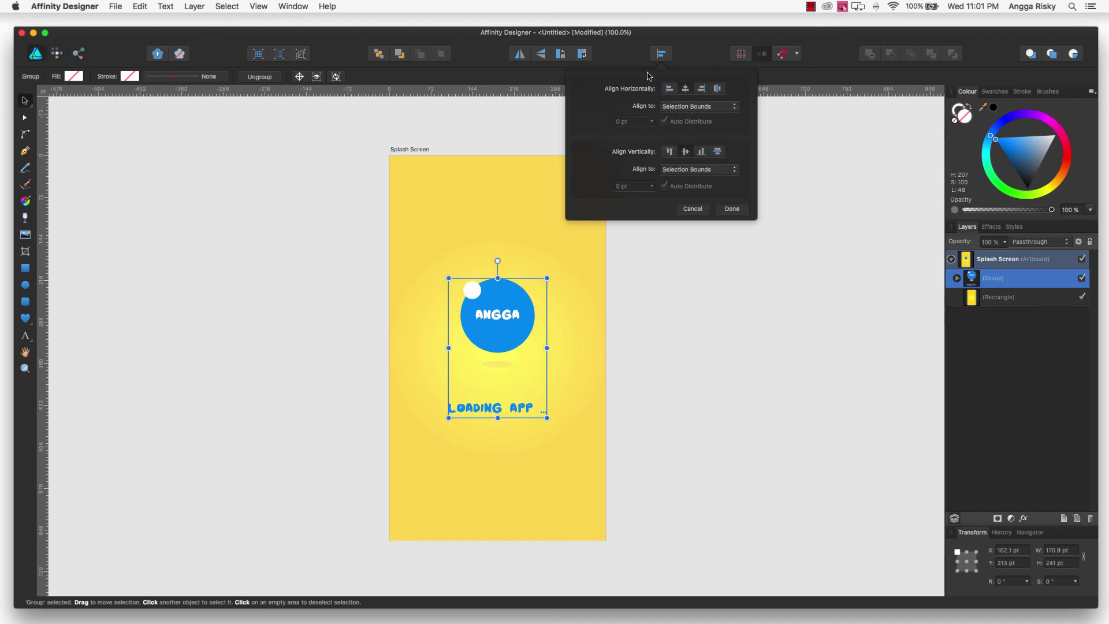
pyautogui.click(649, 54)
pyautogui.click(685, 191)
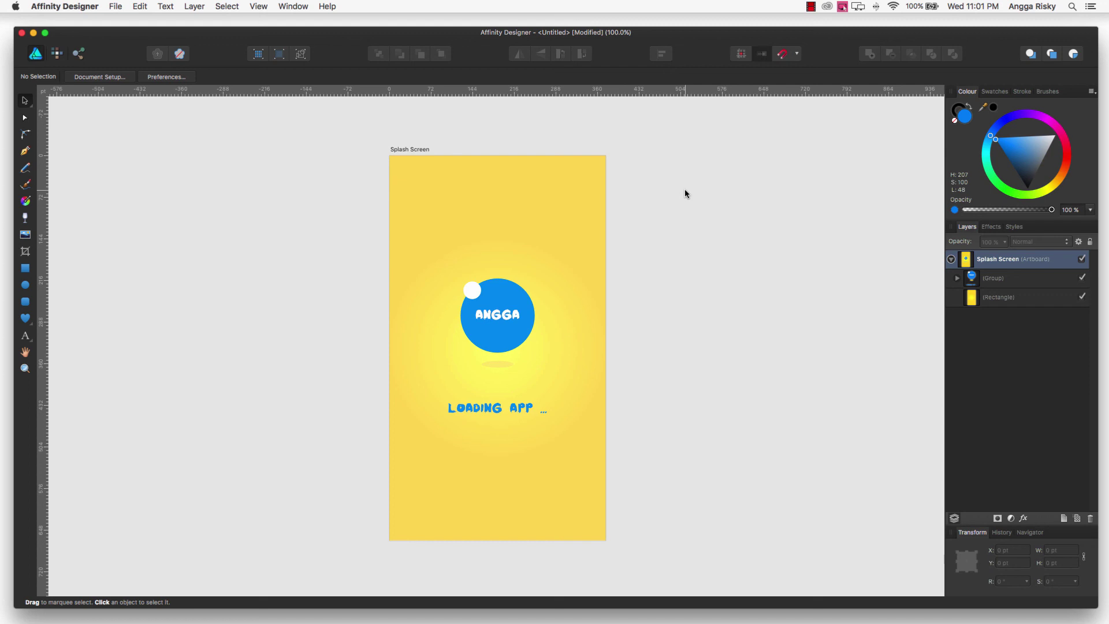
pyautogui.hscroll(-3, 685, 192)
pyautogui.scroll(-3, 685, 192)
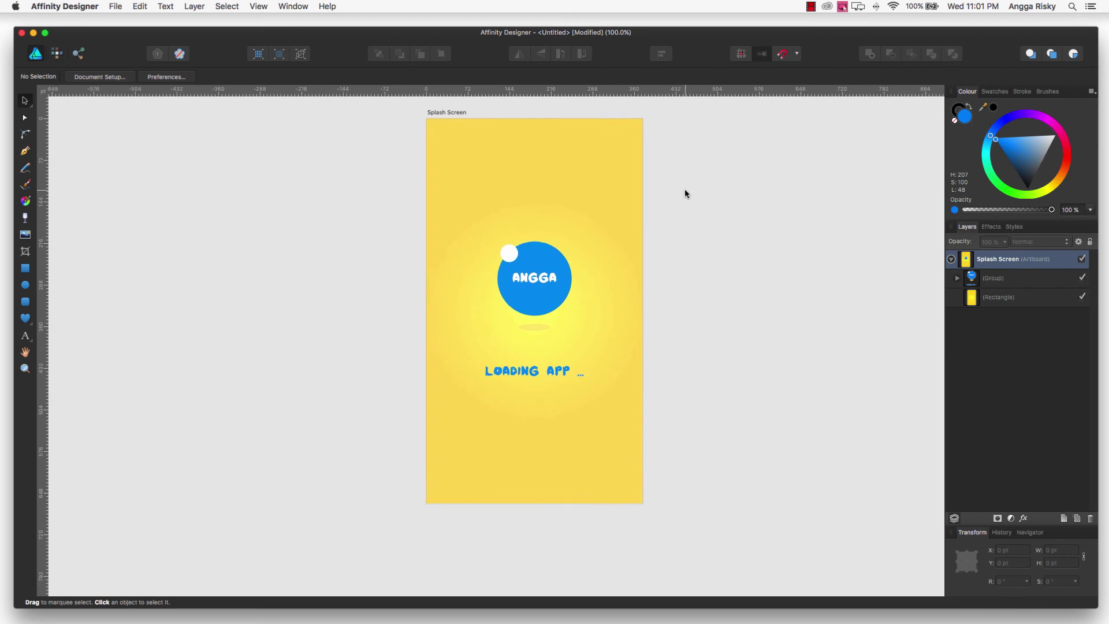
pyautogui.scroll(2, 685, 193)
pyautogui.hscroll(1, 685, 193)
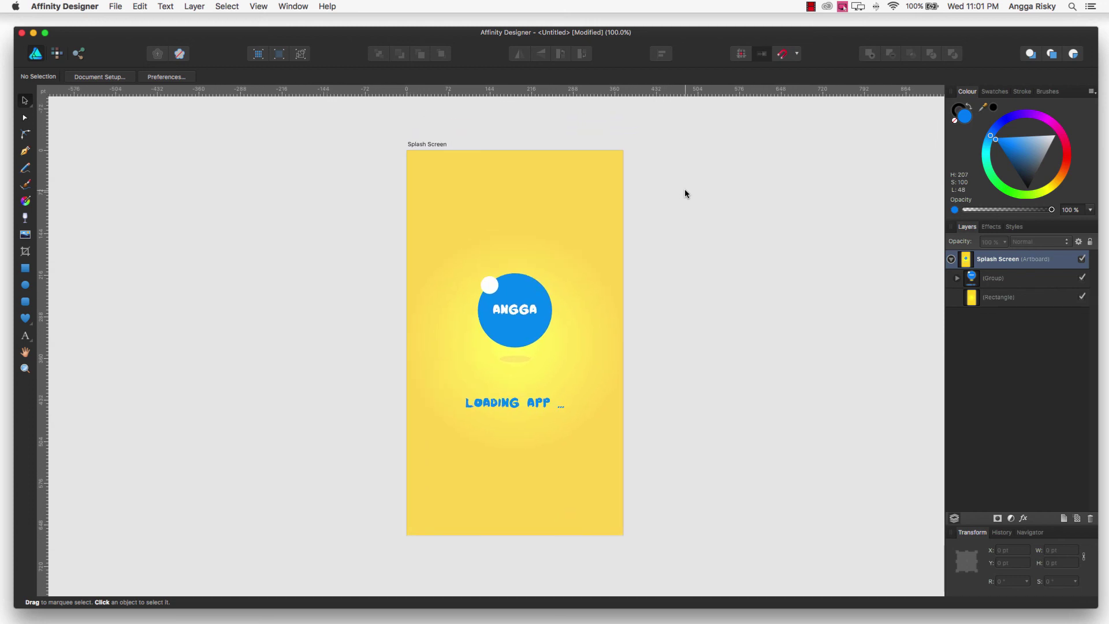